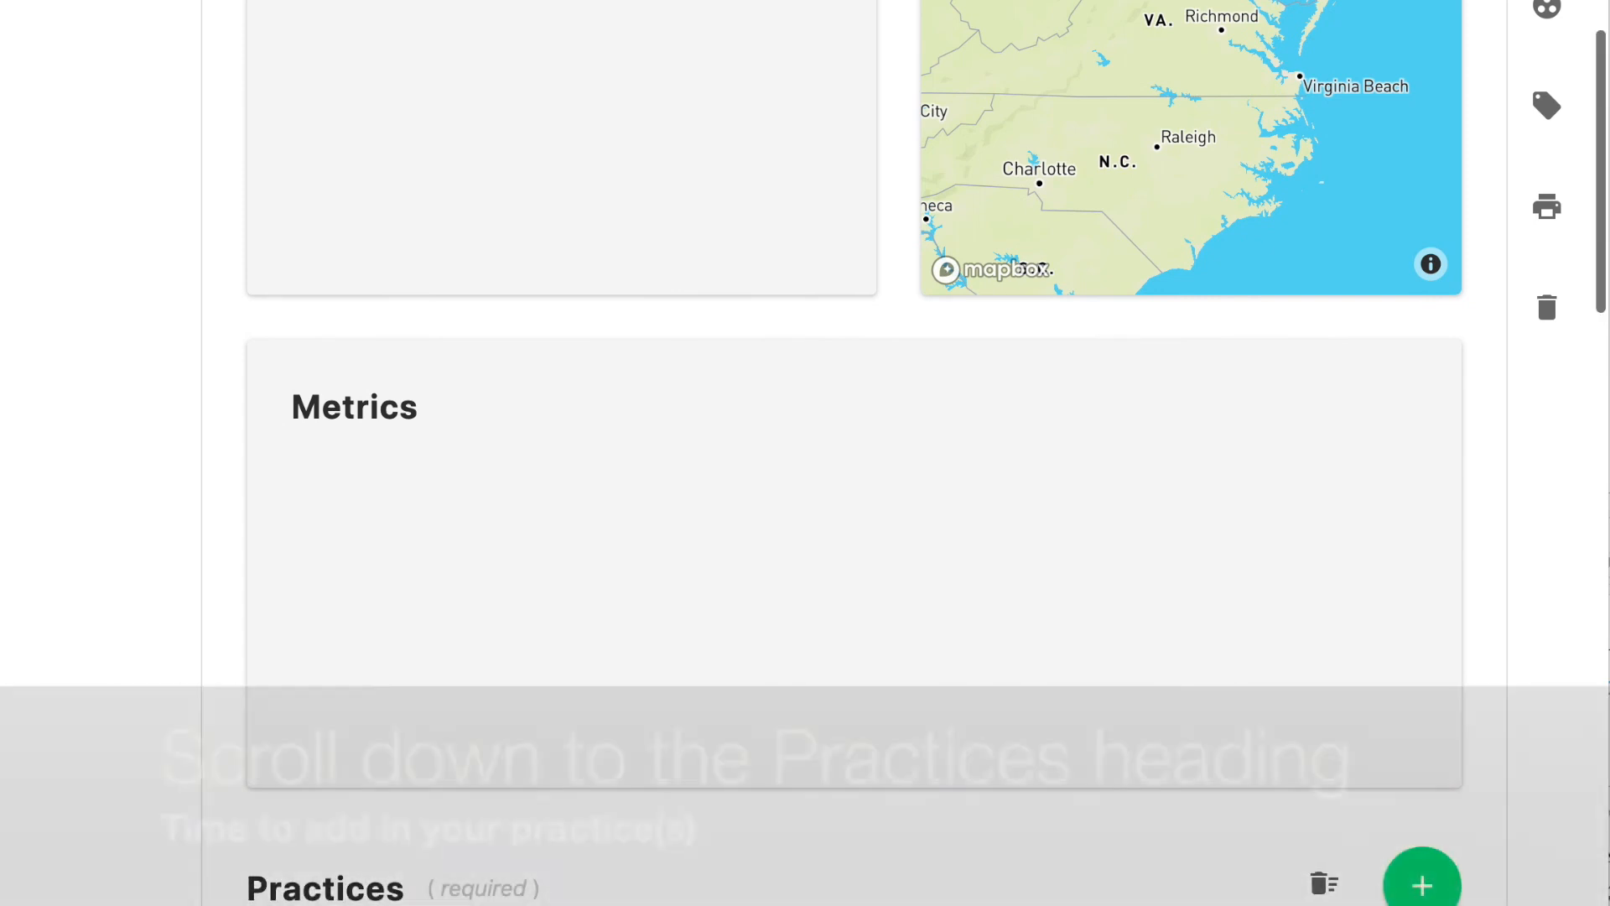
Create a new practice in the Practices section named Smith's Forest Buffer
scroll(854, 336, down, 4)
scroll(854, 335, down, 2)
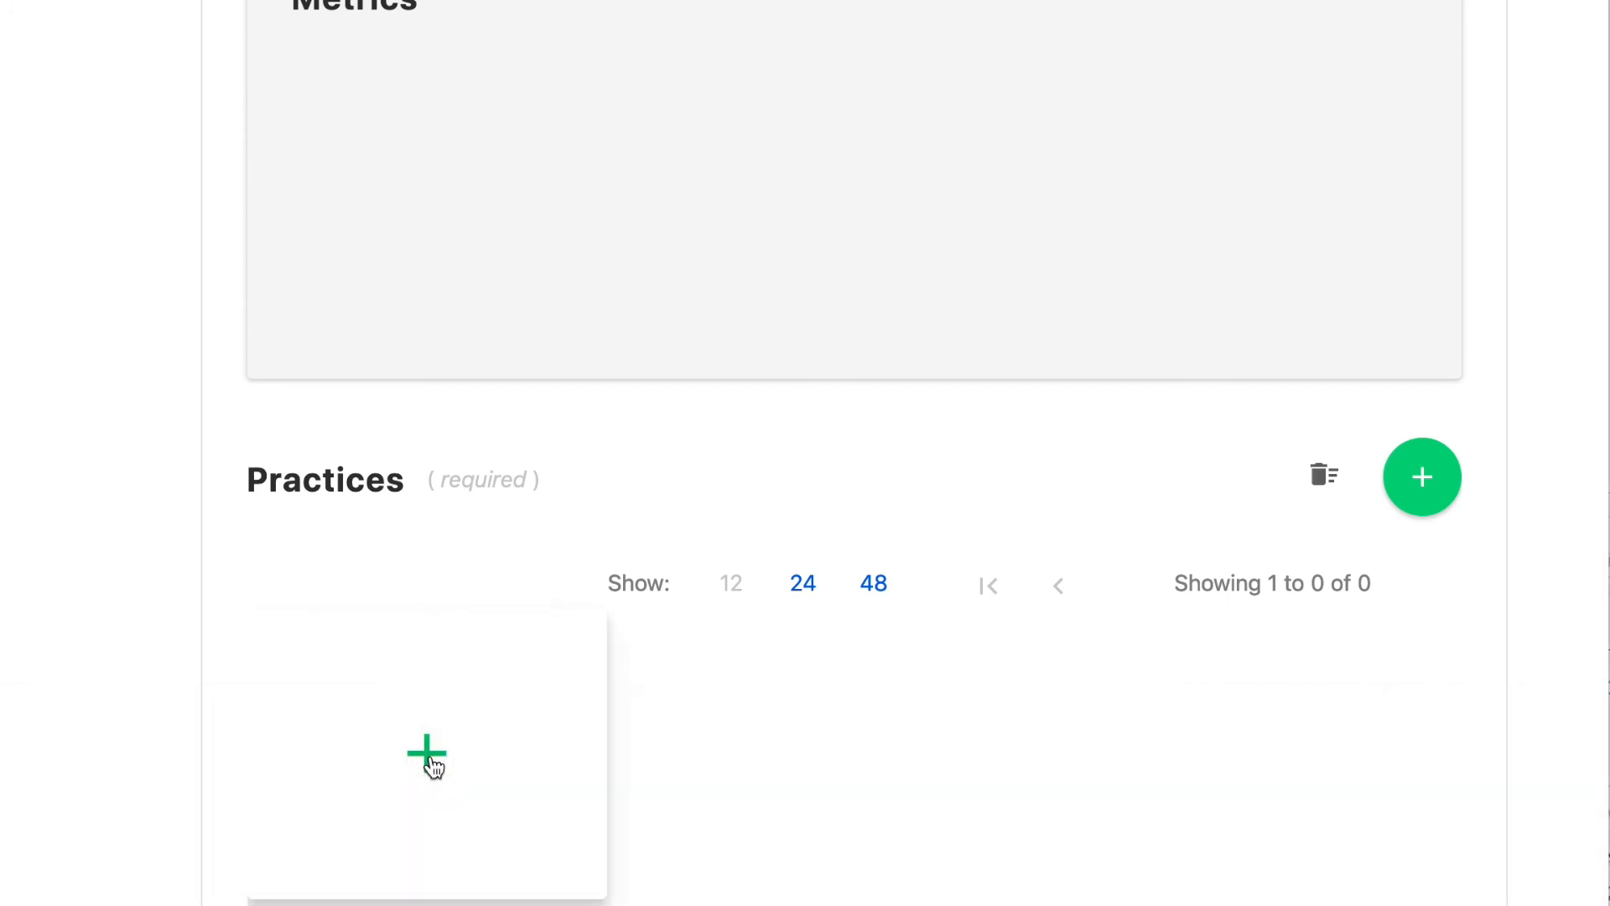
click(432, 763)
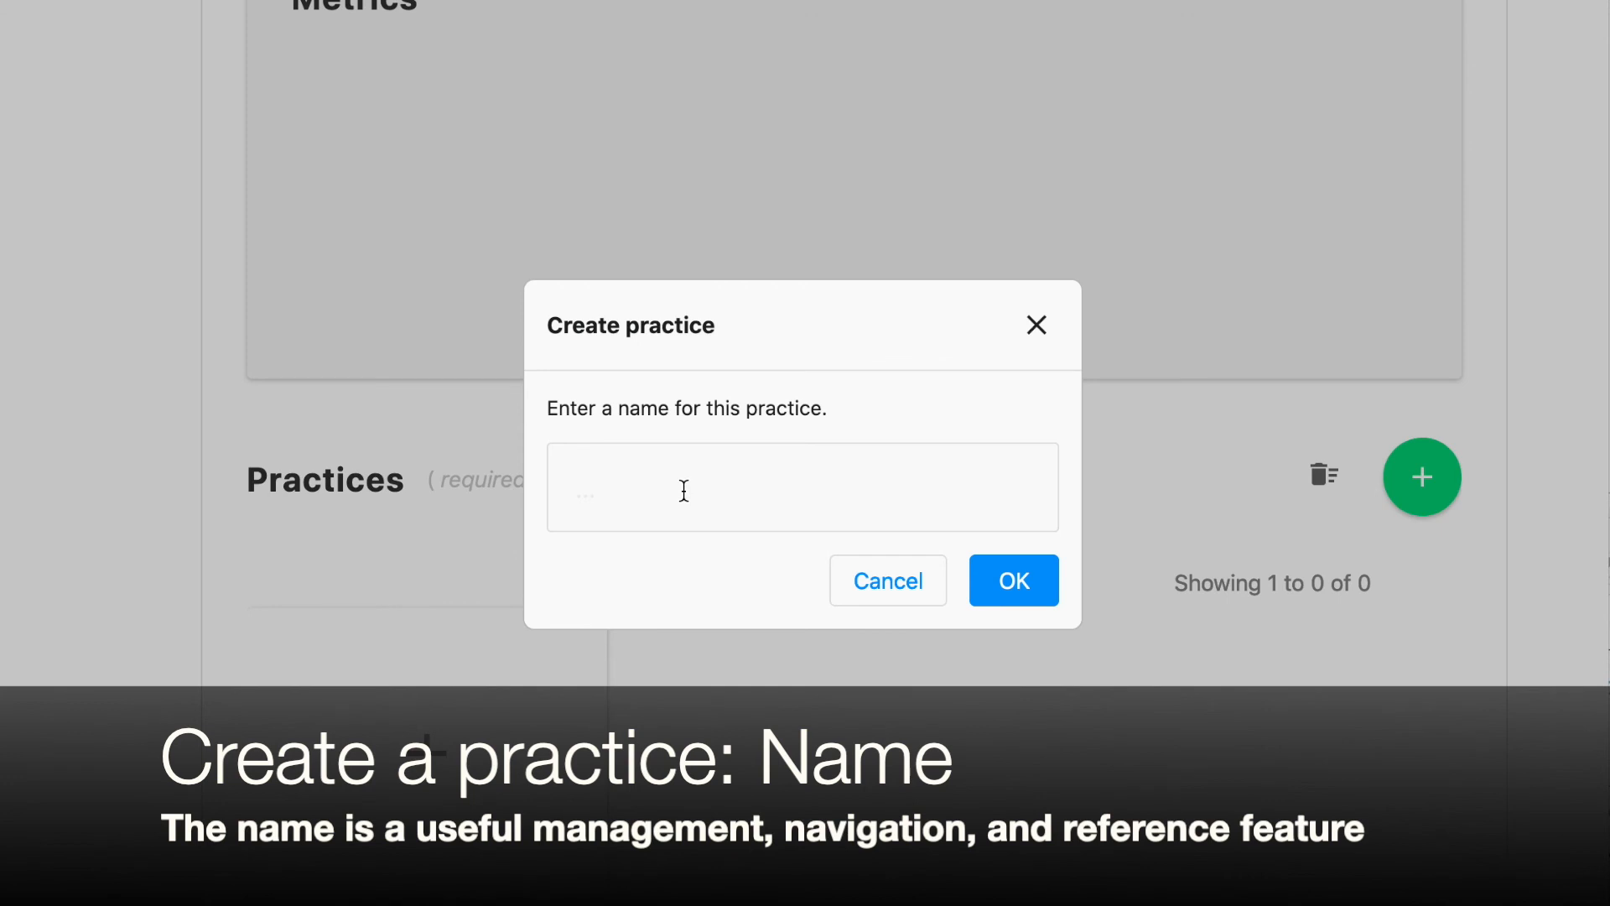
text(Forest Bufferf)
key(BackSpace)
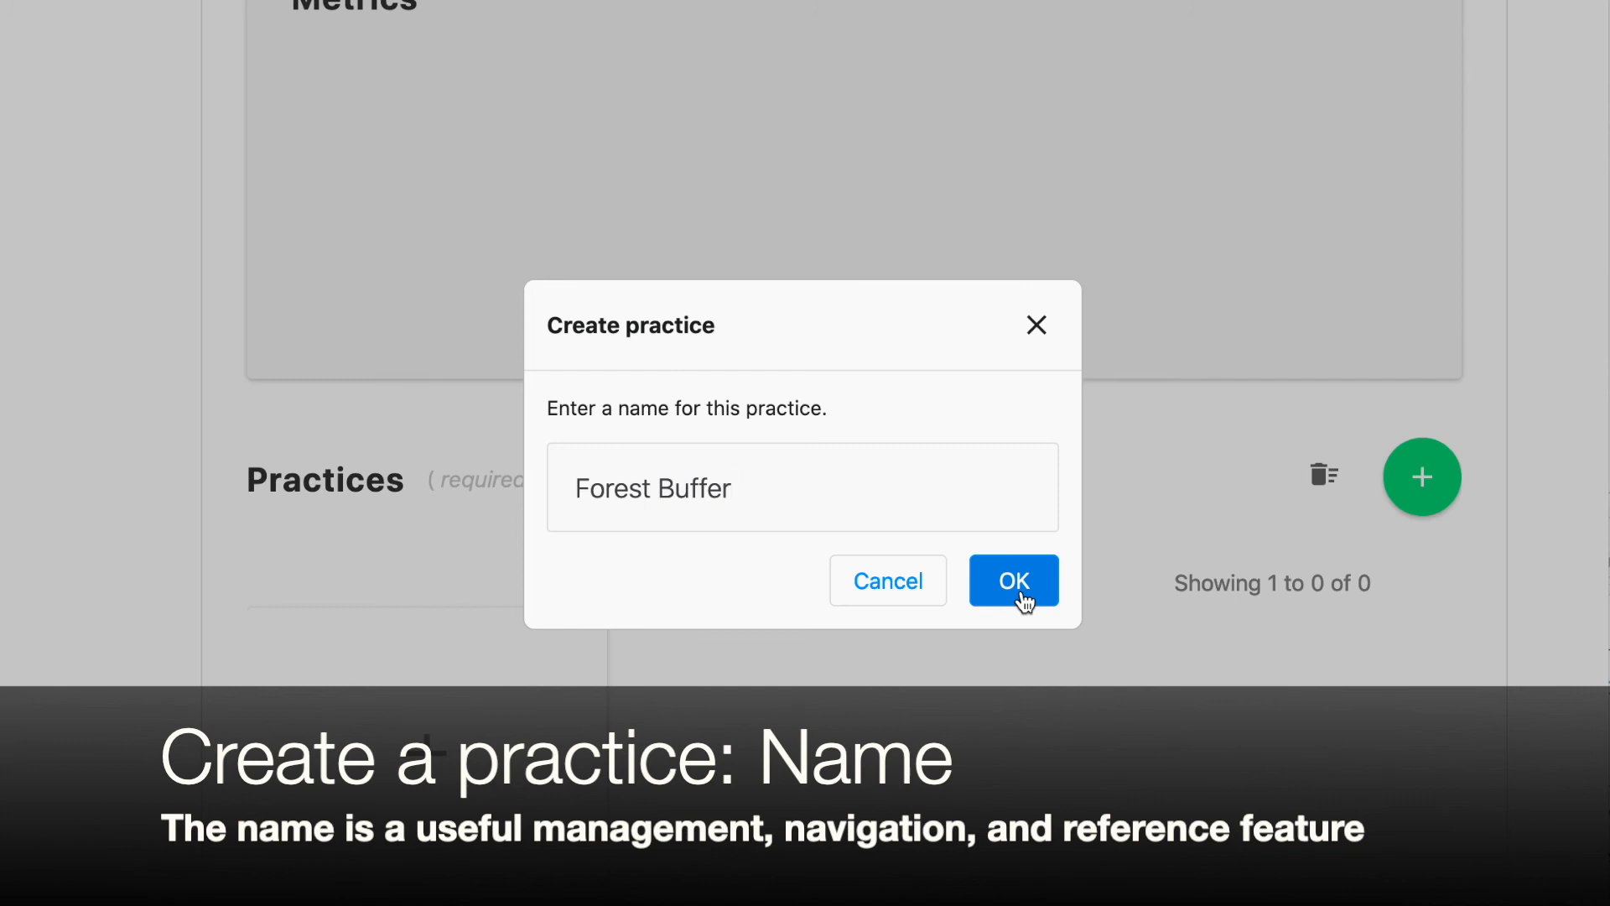
click(577, 488)
text(Smith's)
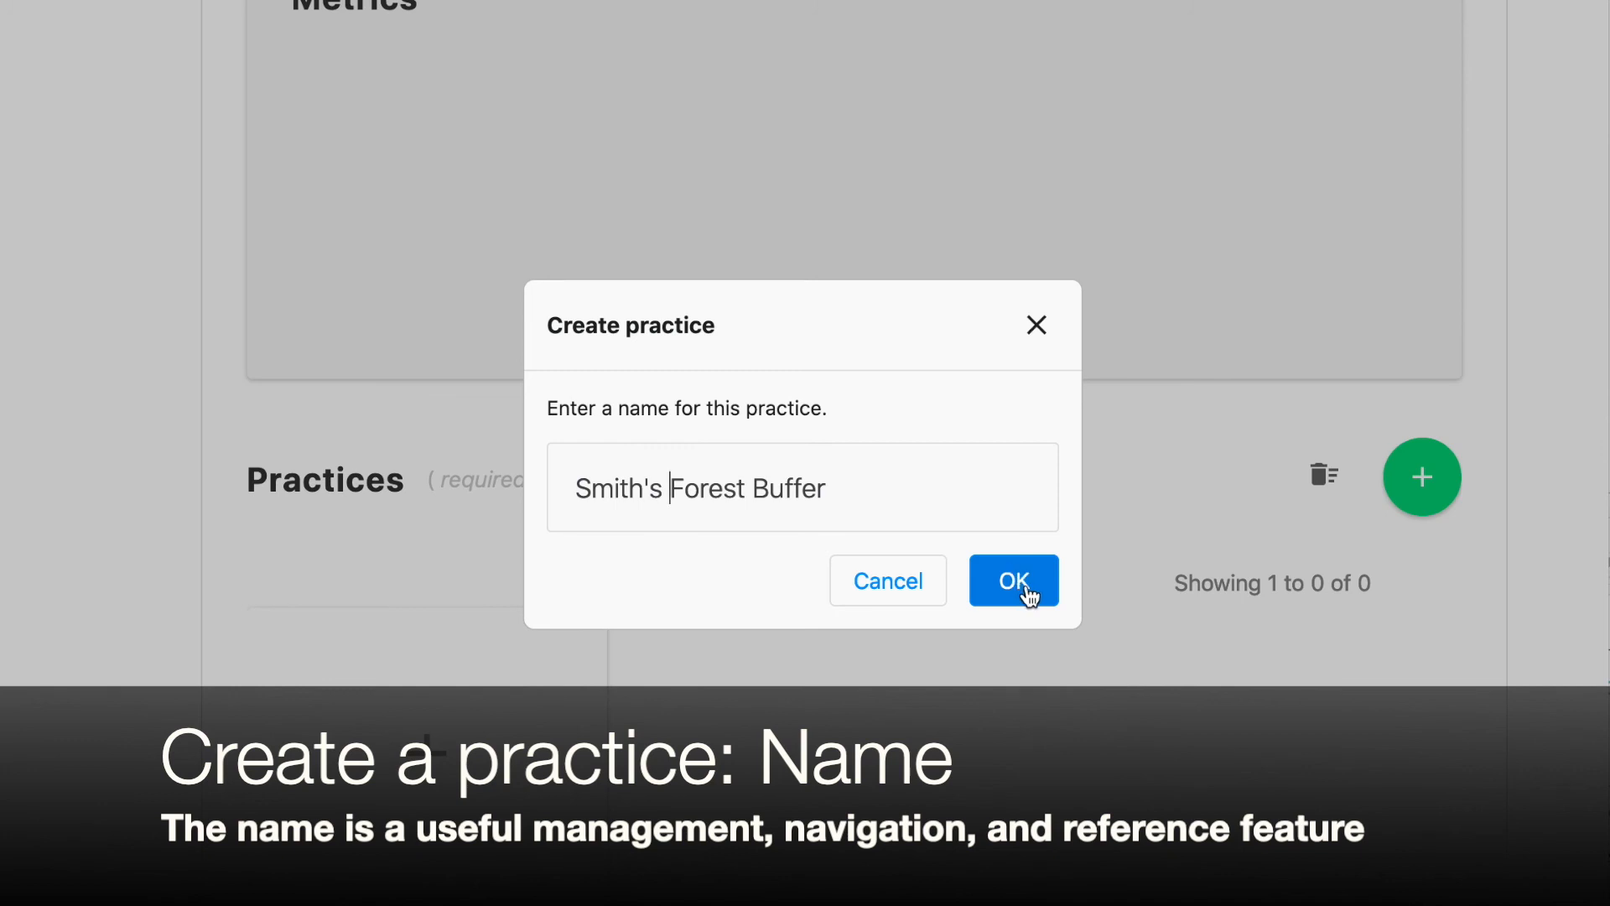
click(1014, 580)
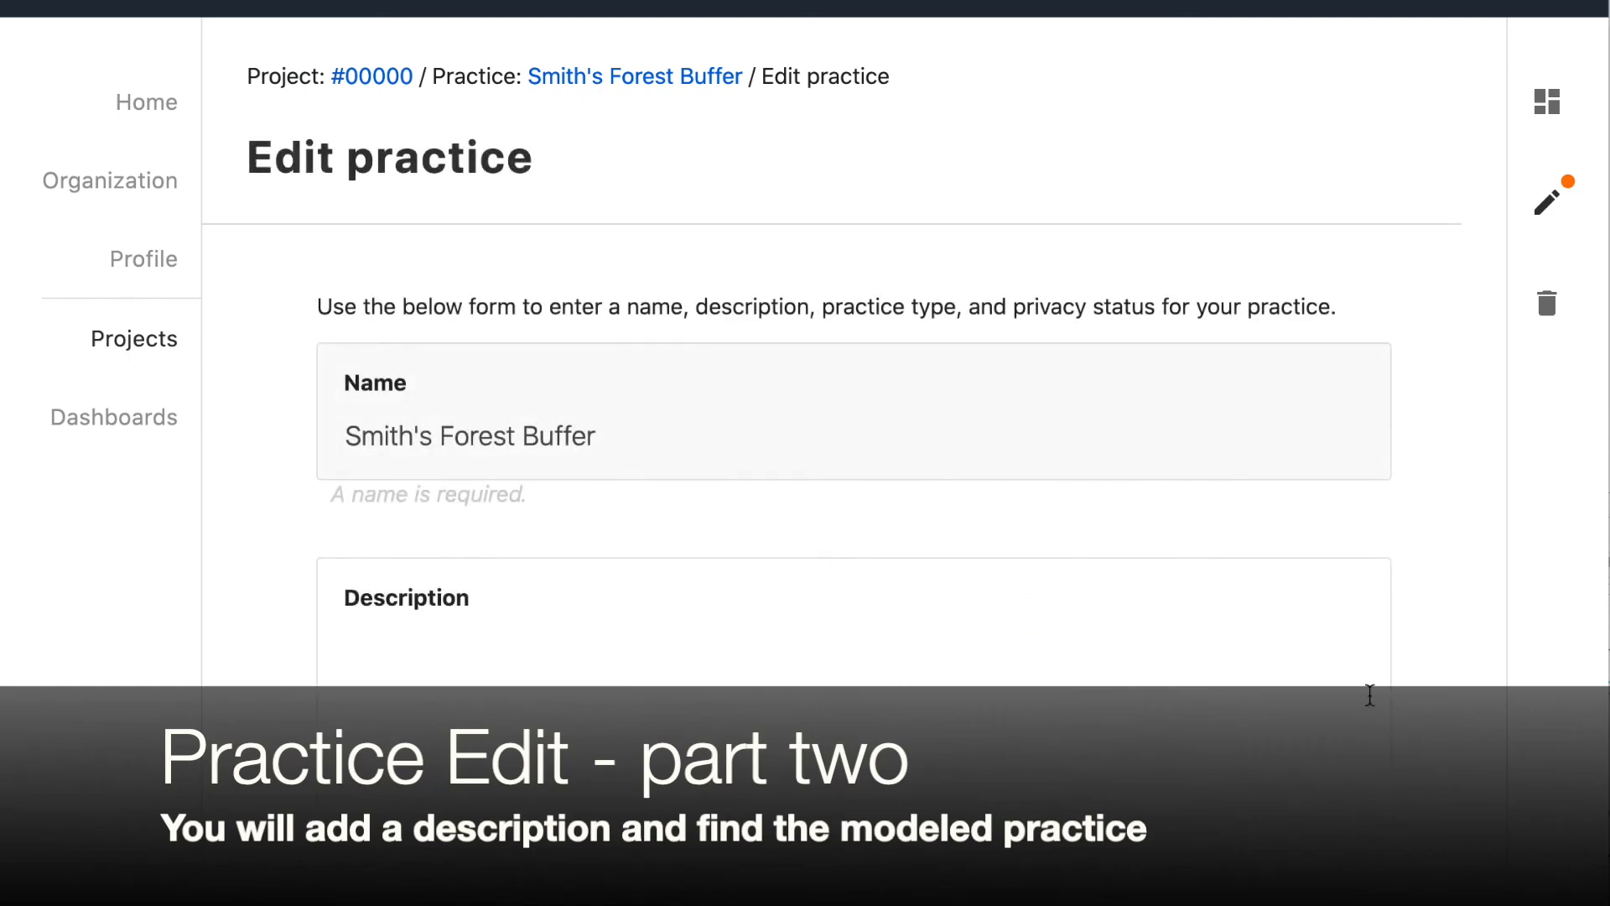
Enter Adding Trees as the practice description
scroll(1461, 842, down, 2)
scroll(1461, 842, up, 2)
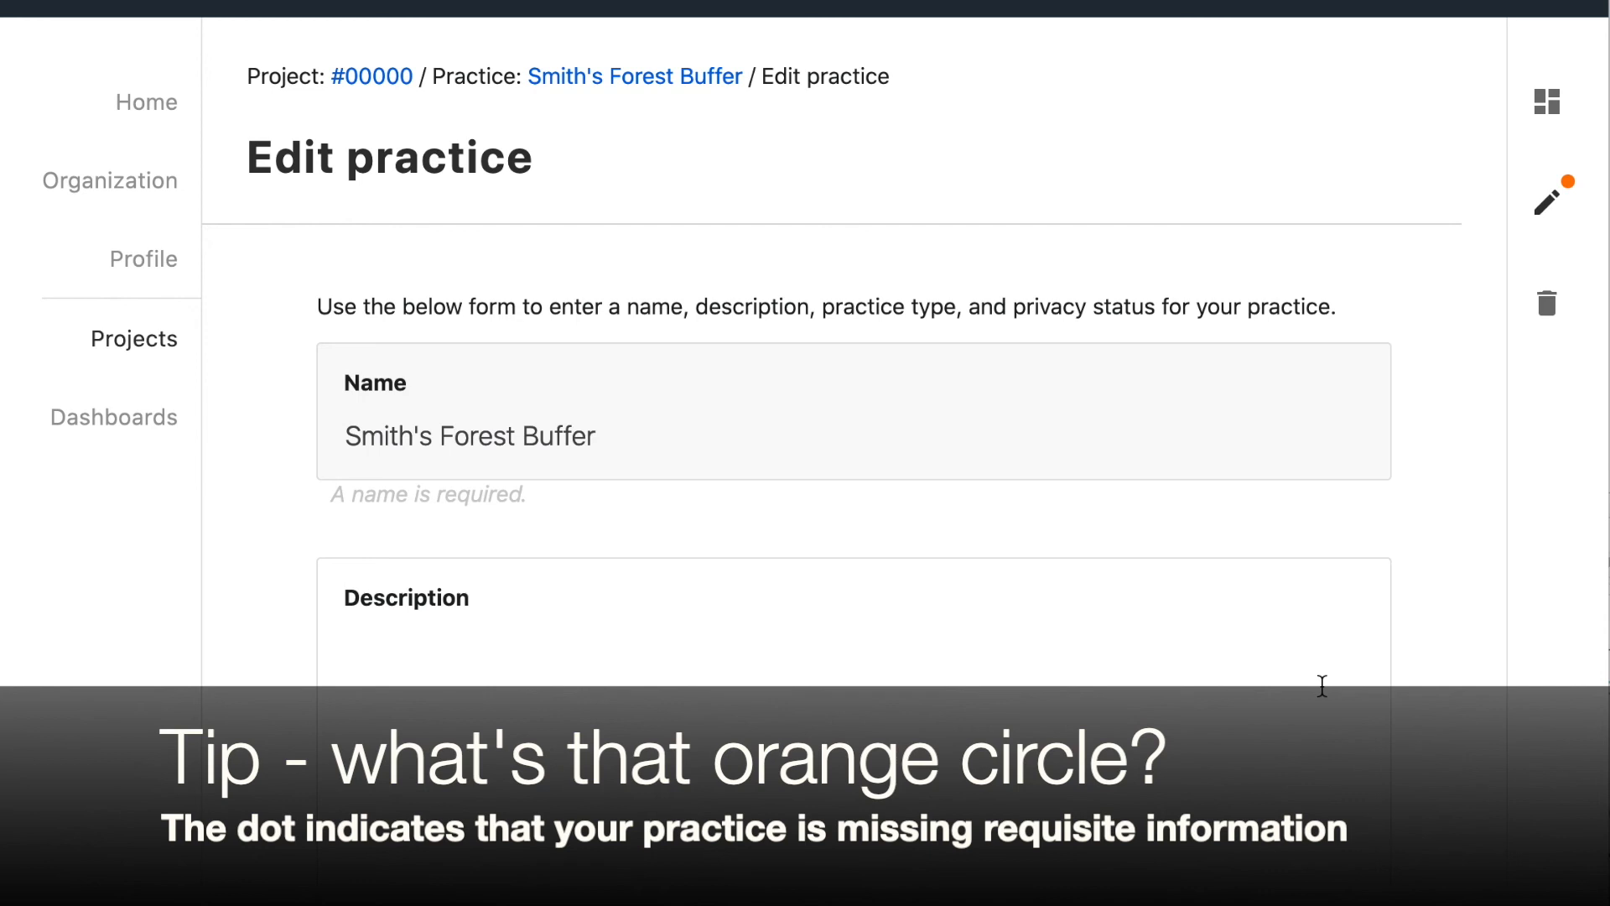
click(1208, 759)
text(Adding Trees)
Open the practice type selection and search the practice types for Forest
scroll(805, 453, down, 10)
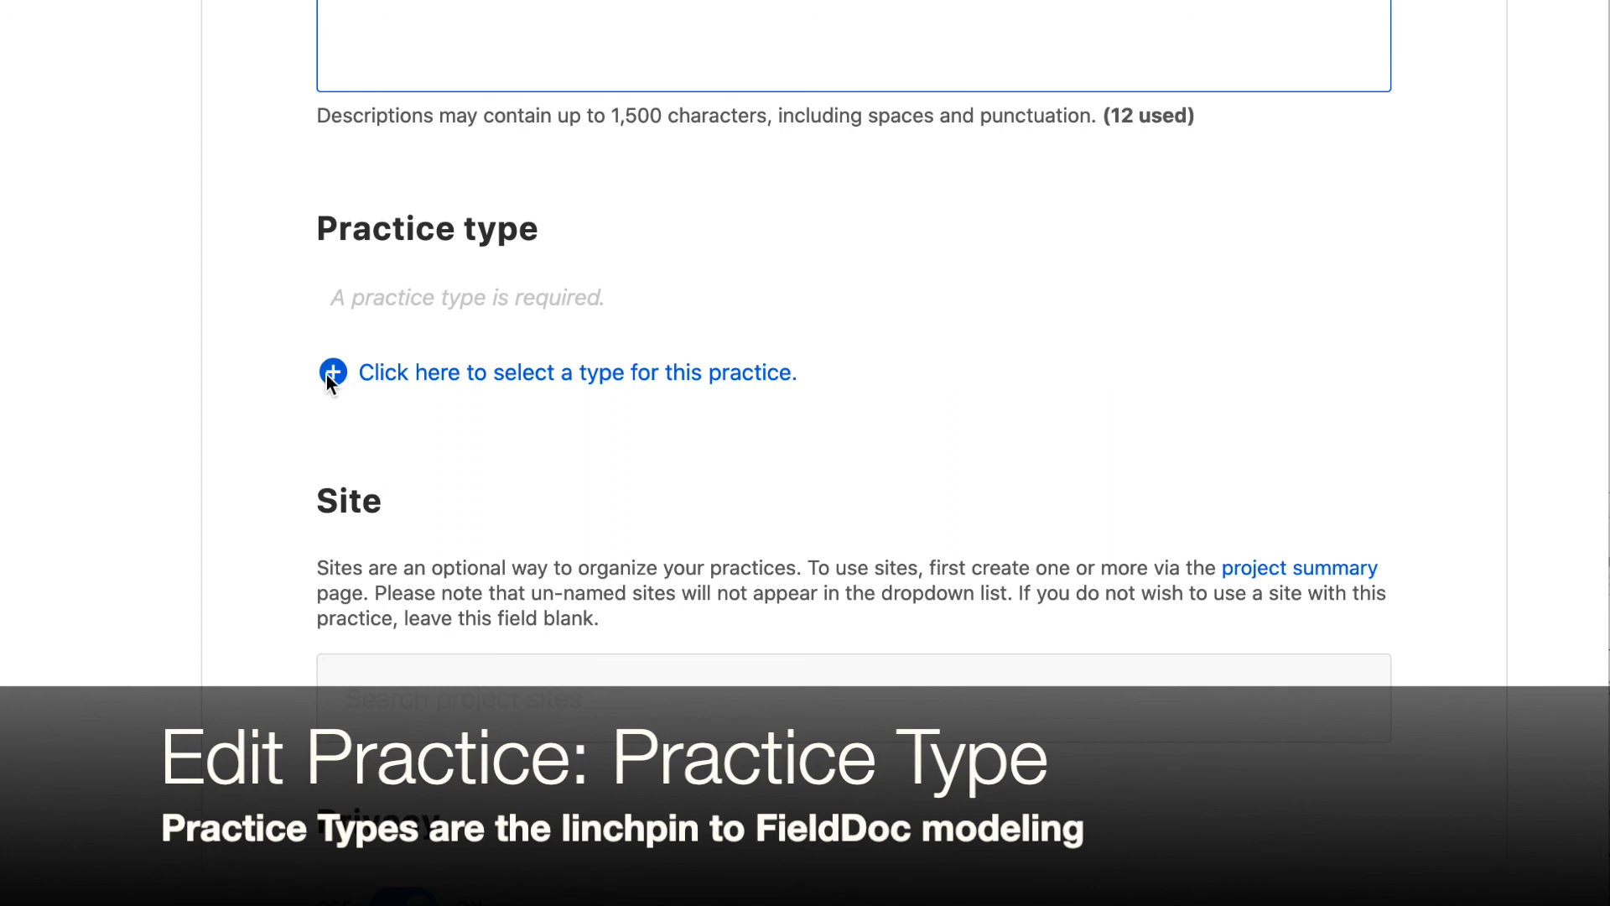
click(394, 376)
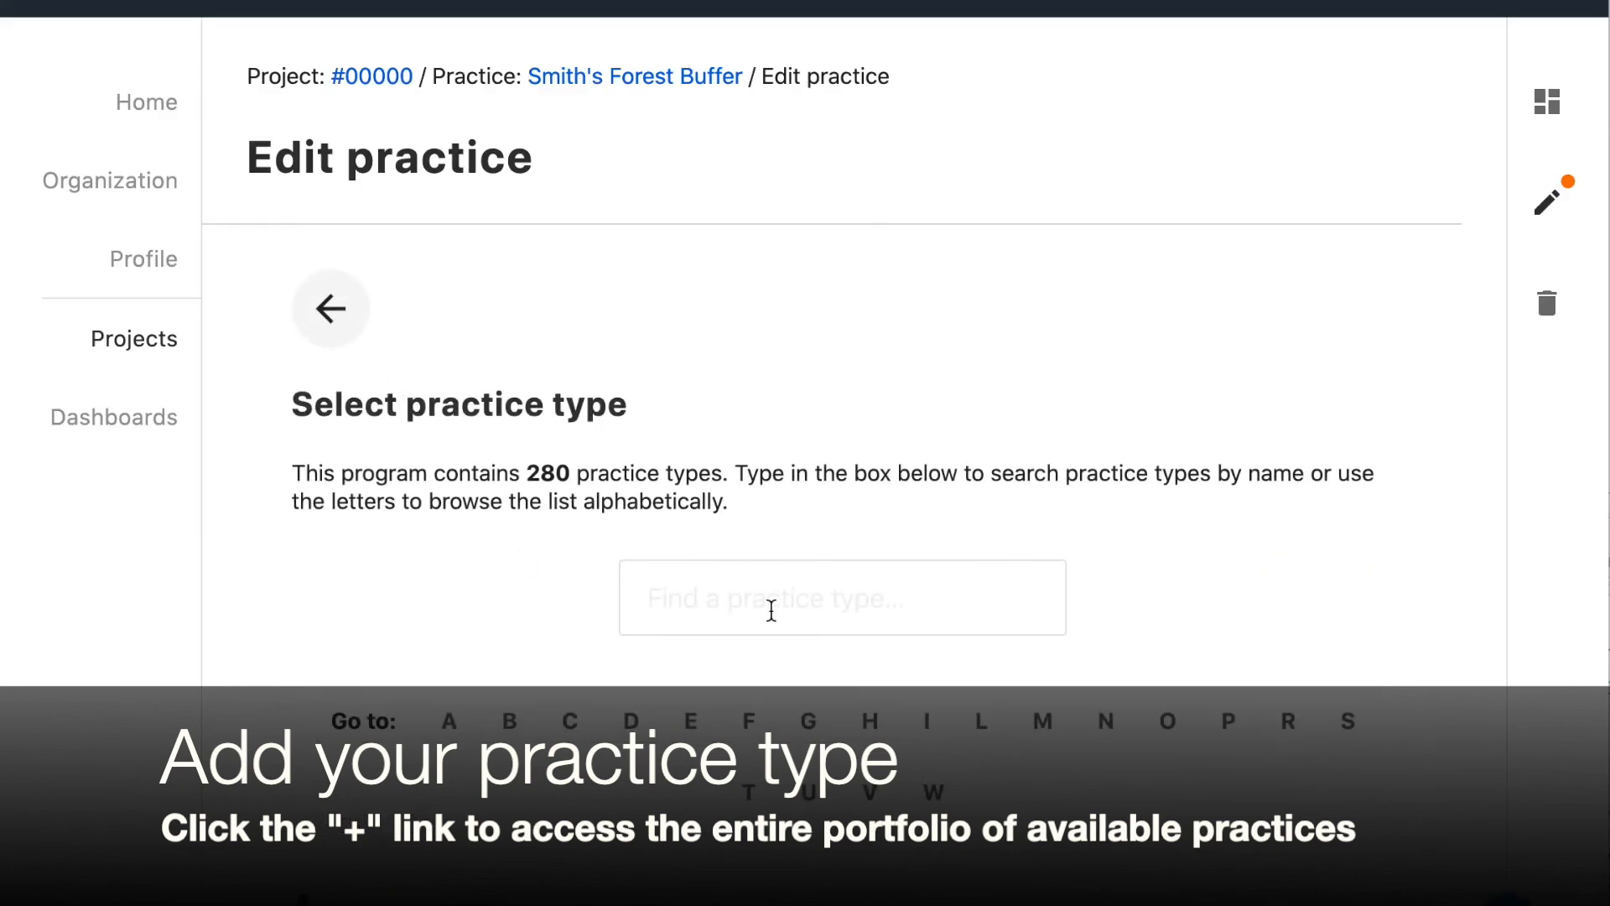
click(772, 611)
text(Forest)
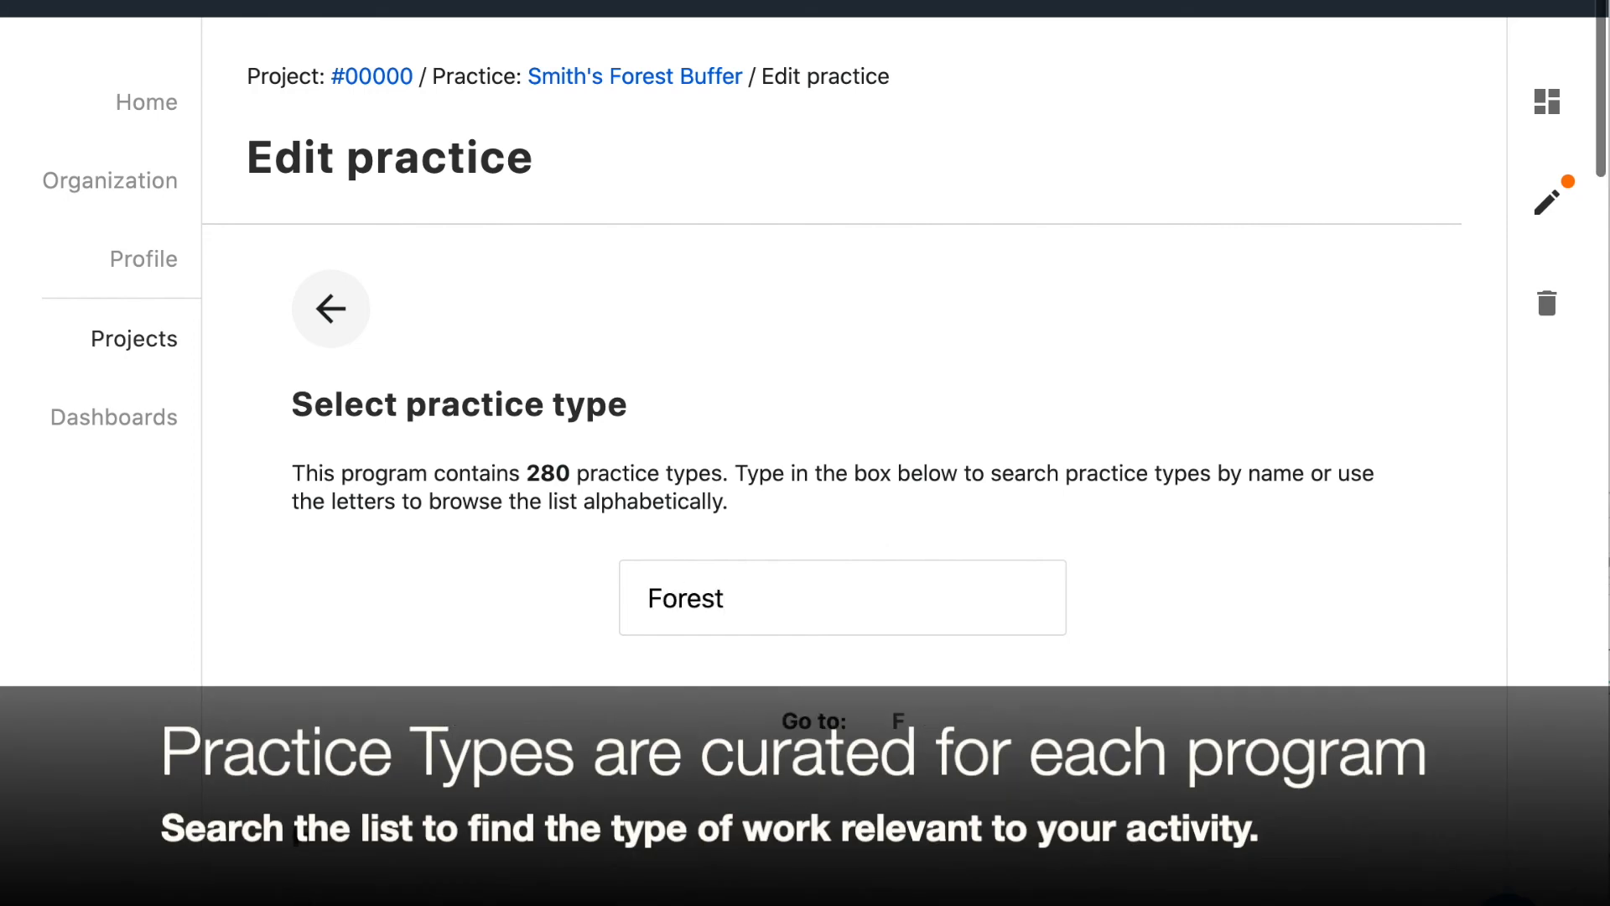
Browse the Forest search results to compare the available forest buffer practice types
scroll(688, 864, down, 3)
scroll(687, 859, down, 3)
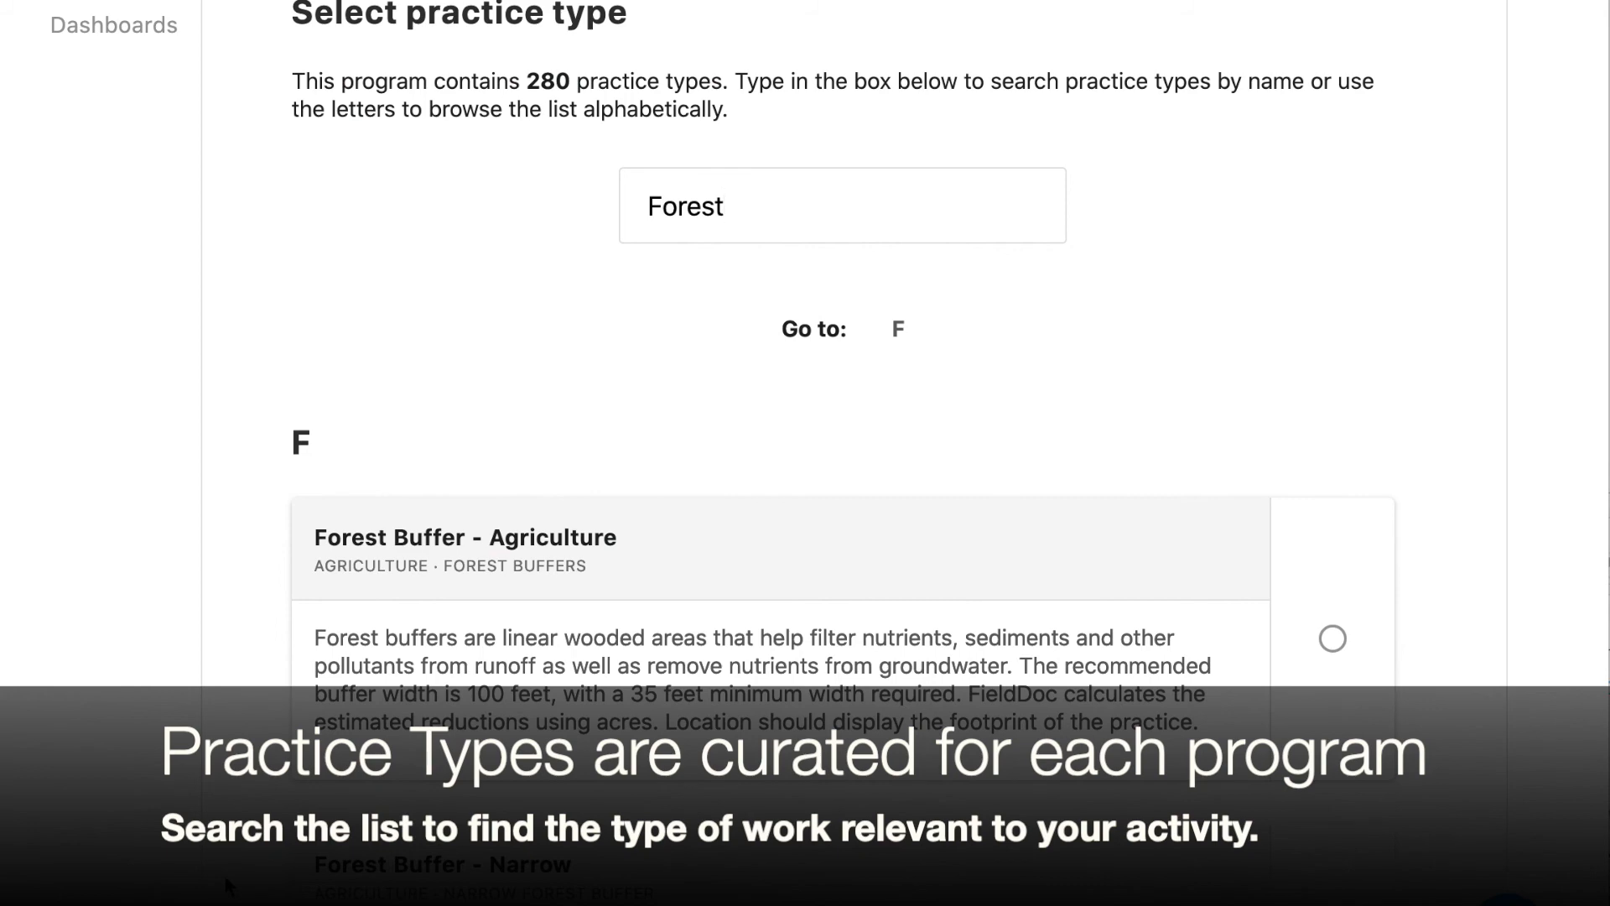
scroll(225, 878, down, 3)
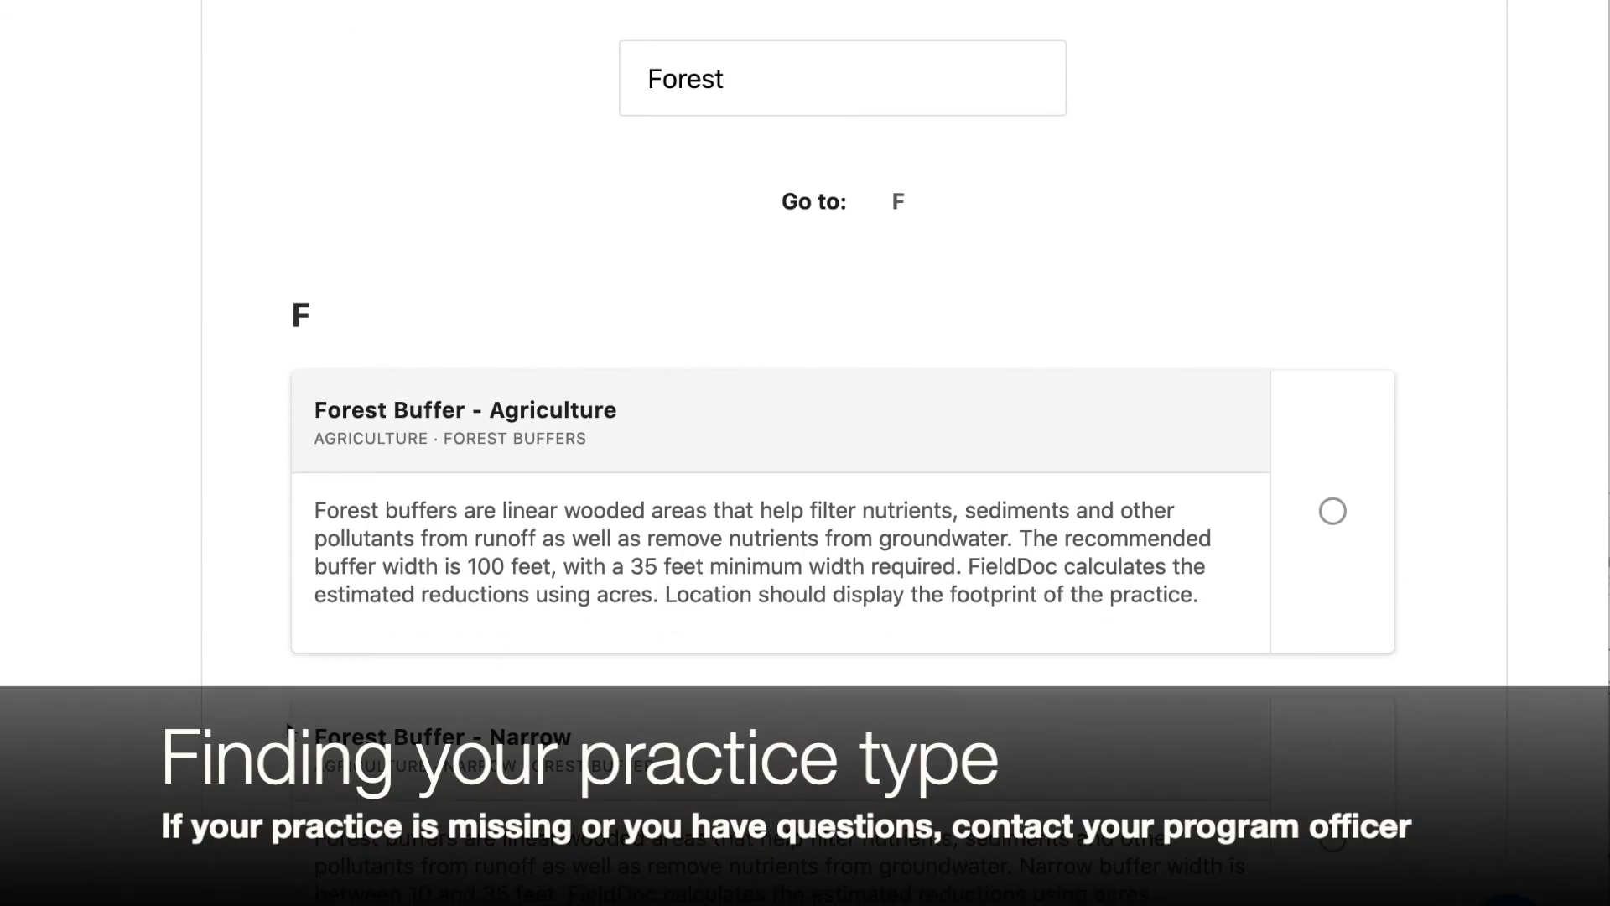
scroll(291, 718, up, 3)
drag(526, 156, 567, 151)
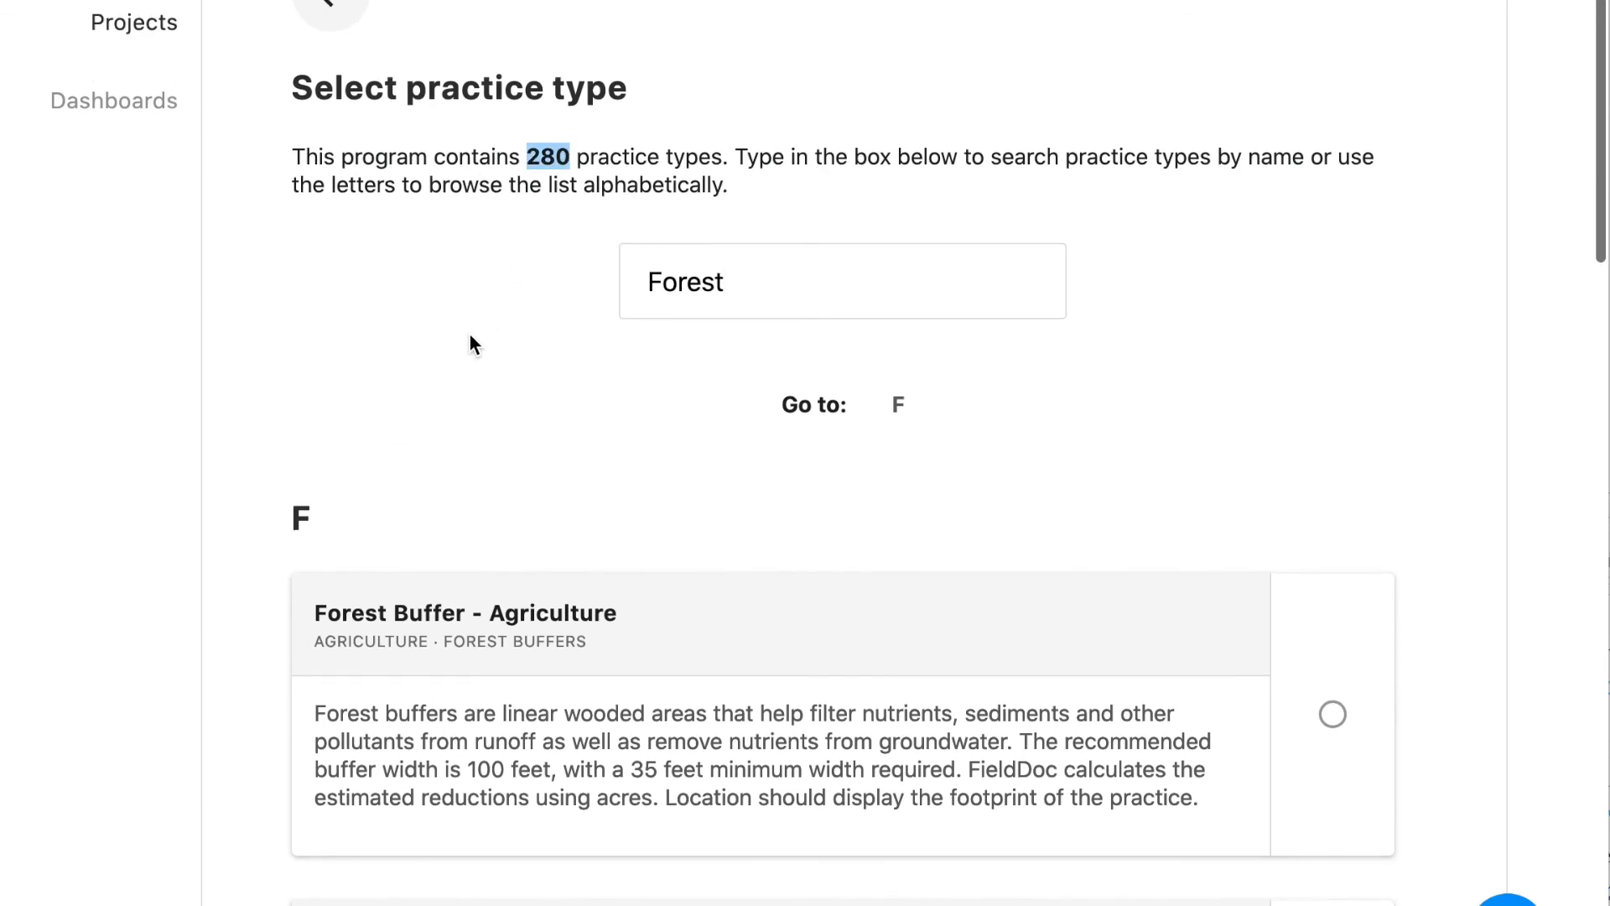
click(417, 382)
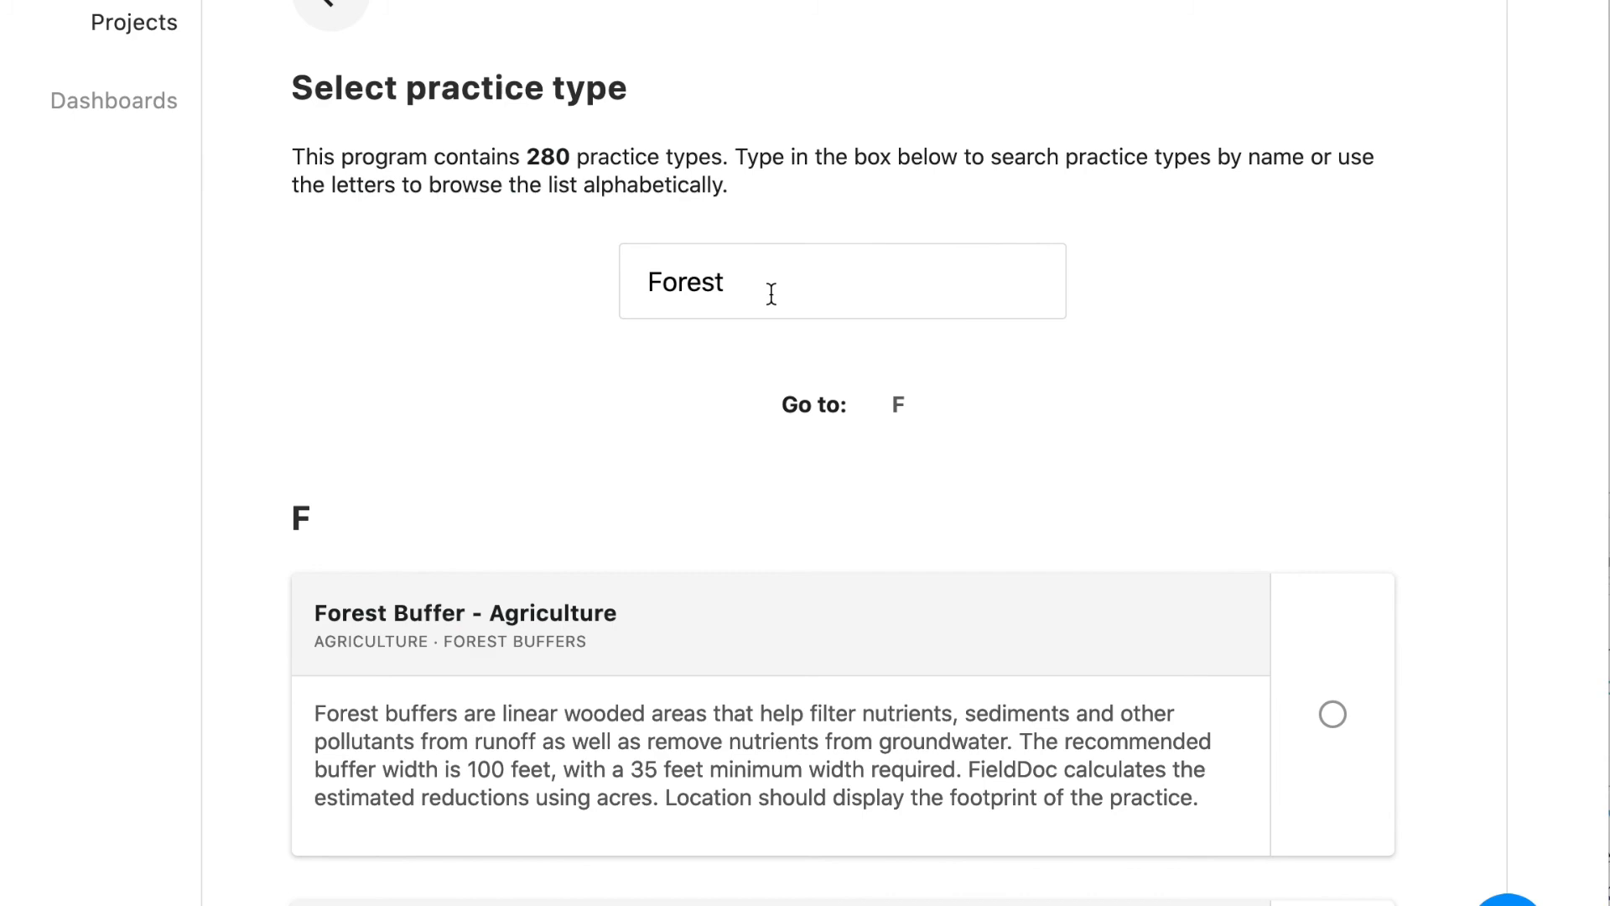
scroll(697, 545, down, 5)
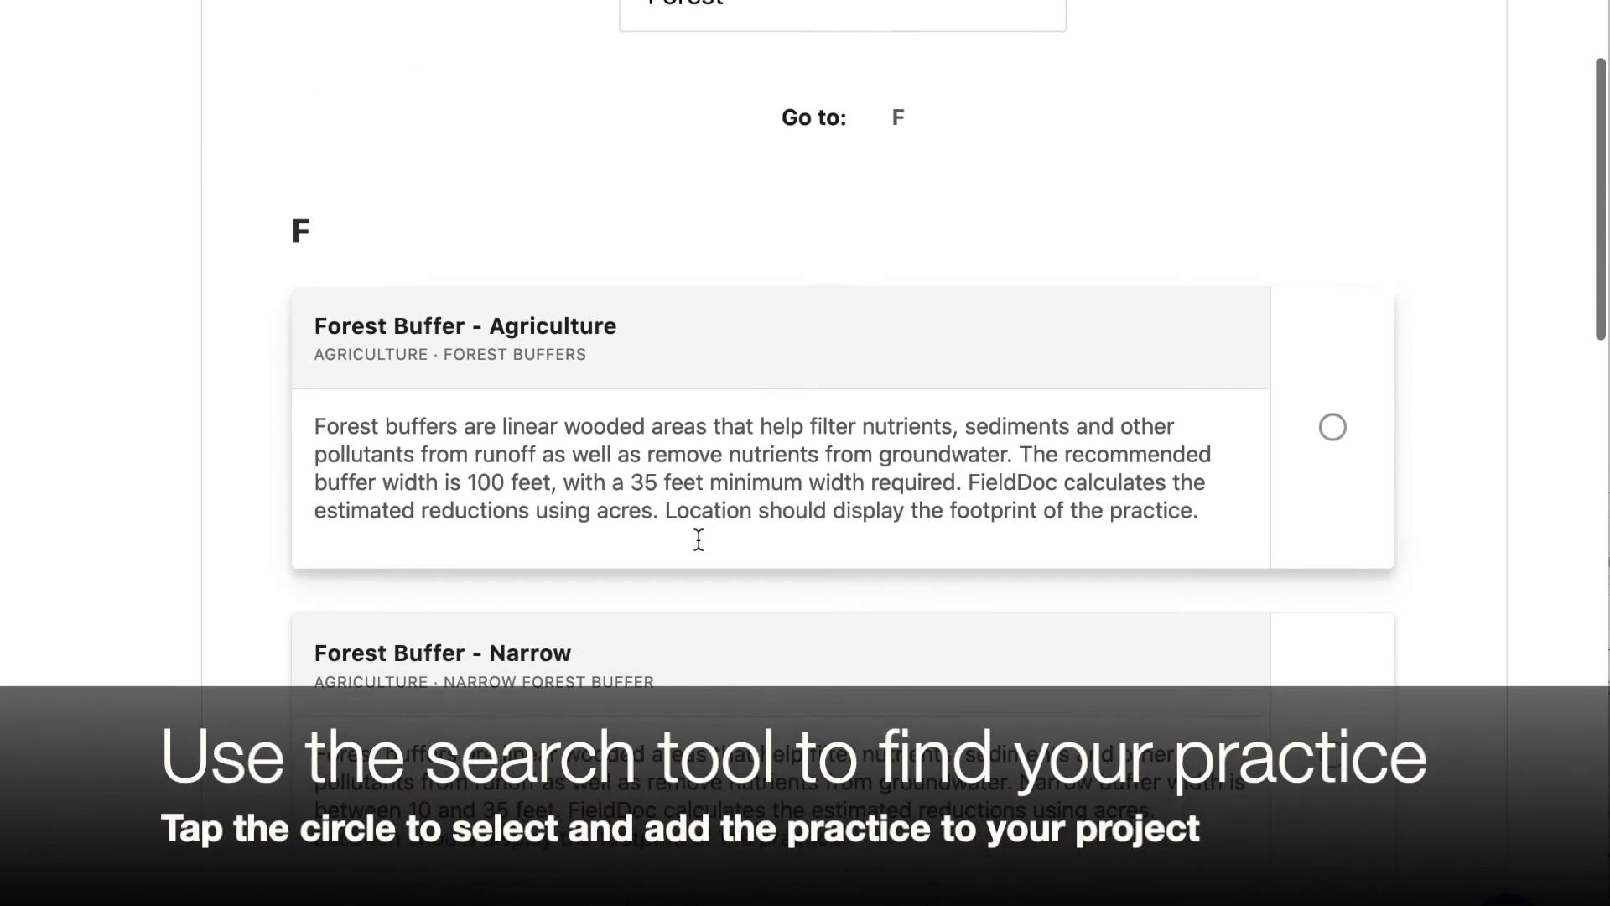
scroll(699, 541, down, 3)
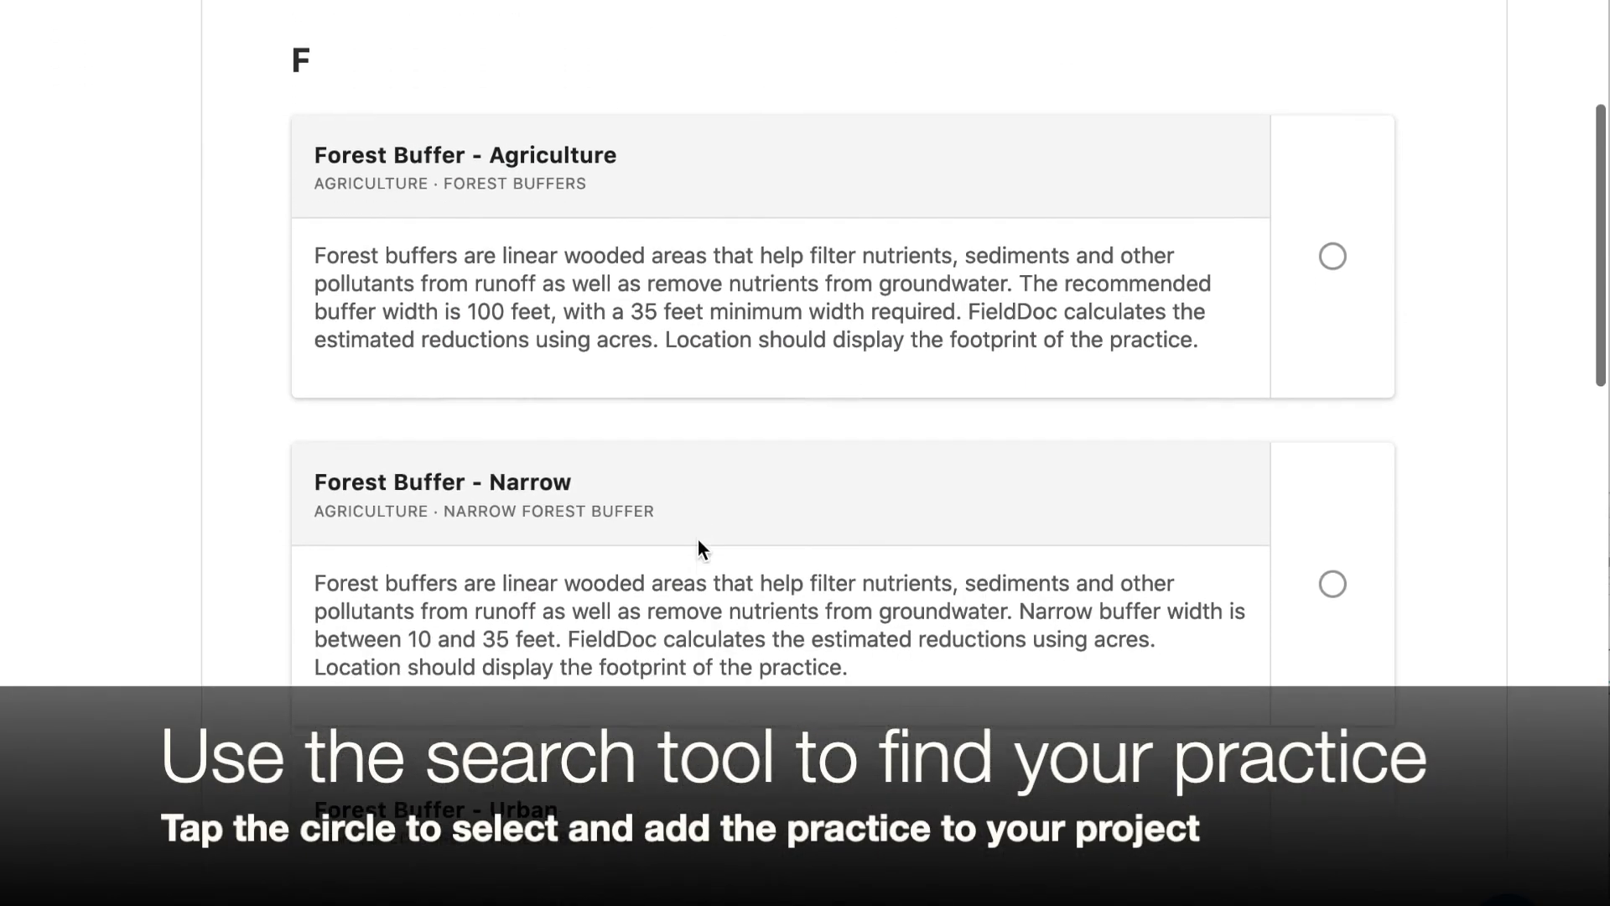
scroll(697, 540, down, 1)
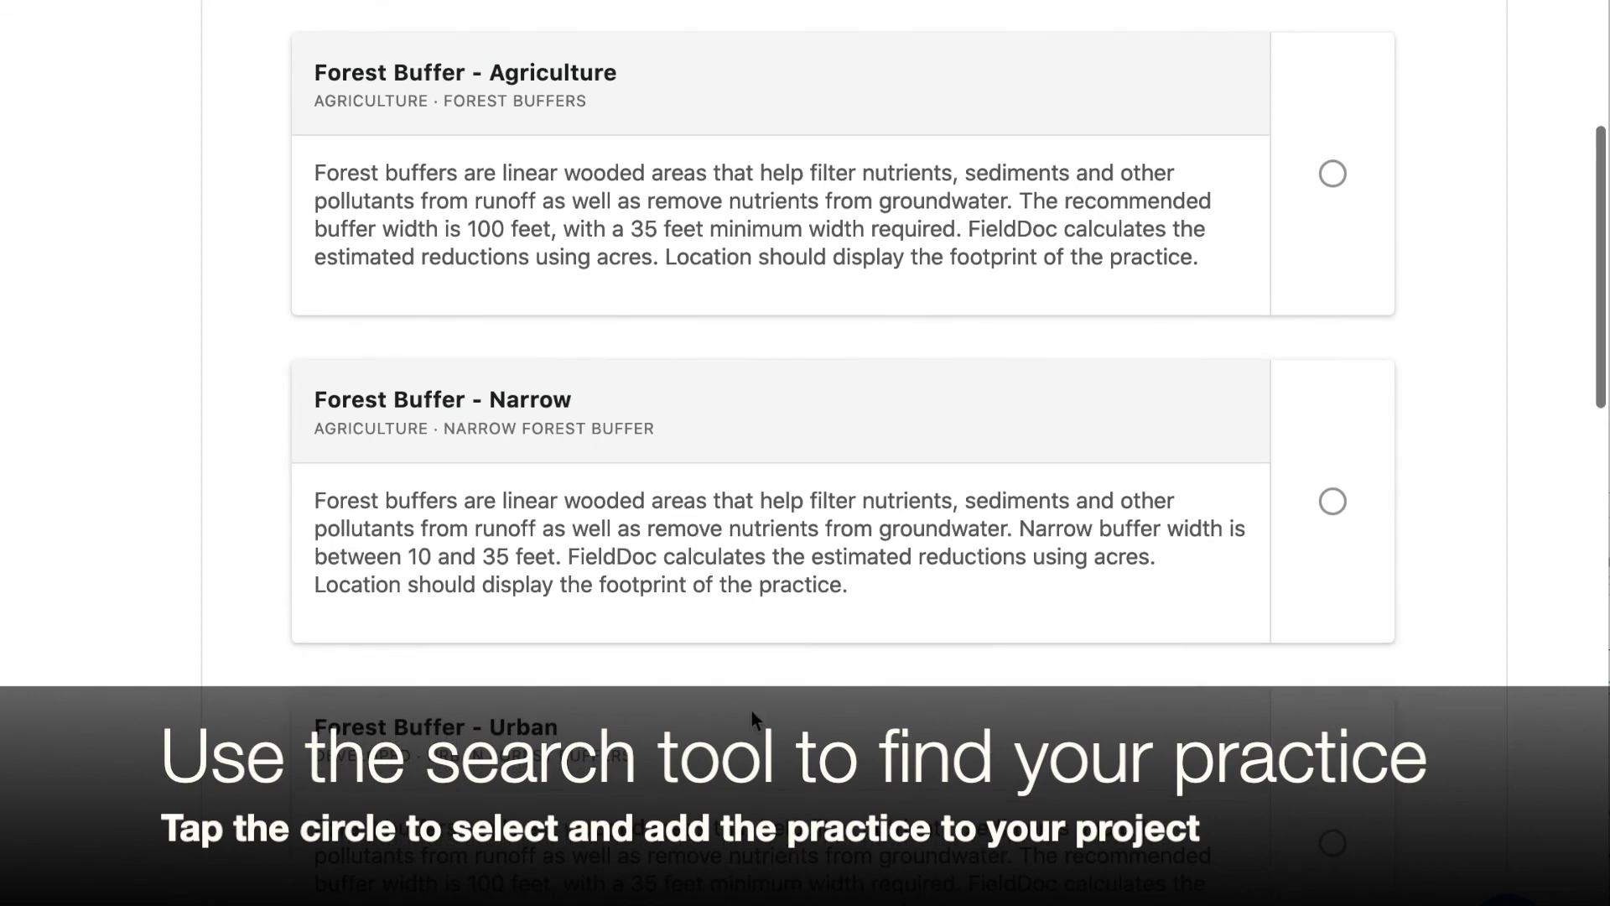
scroll(752, 711, down, 1)
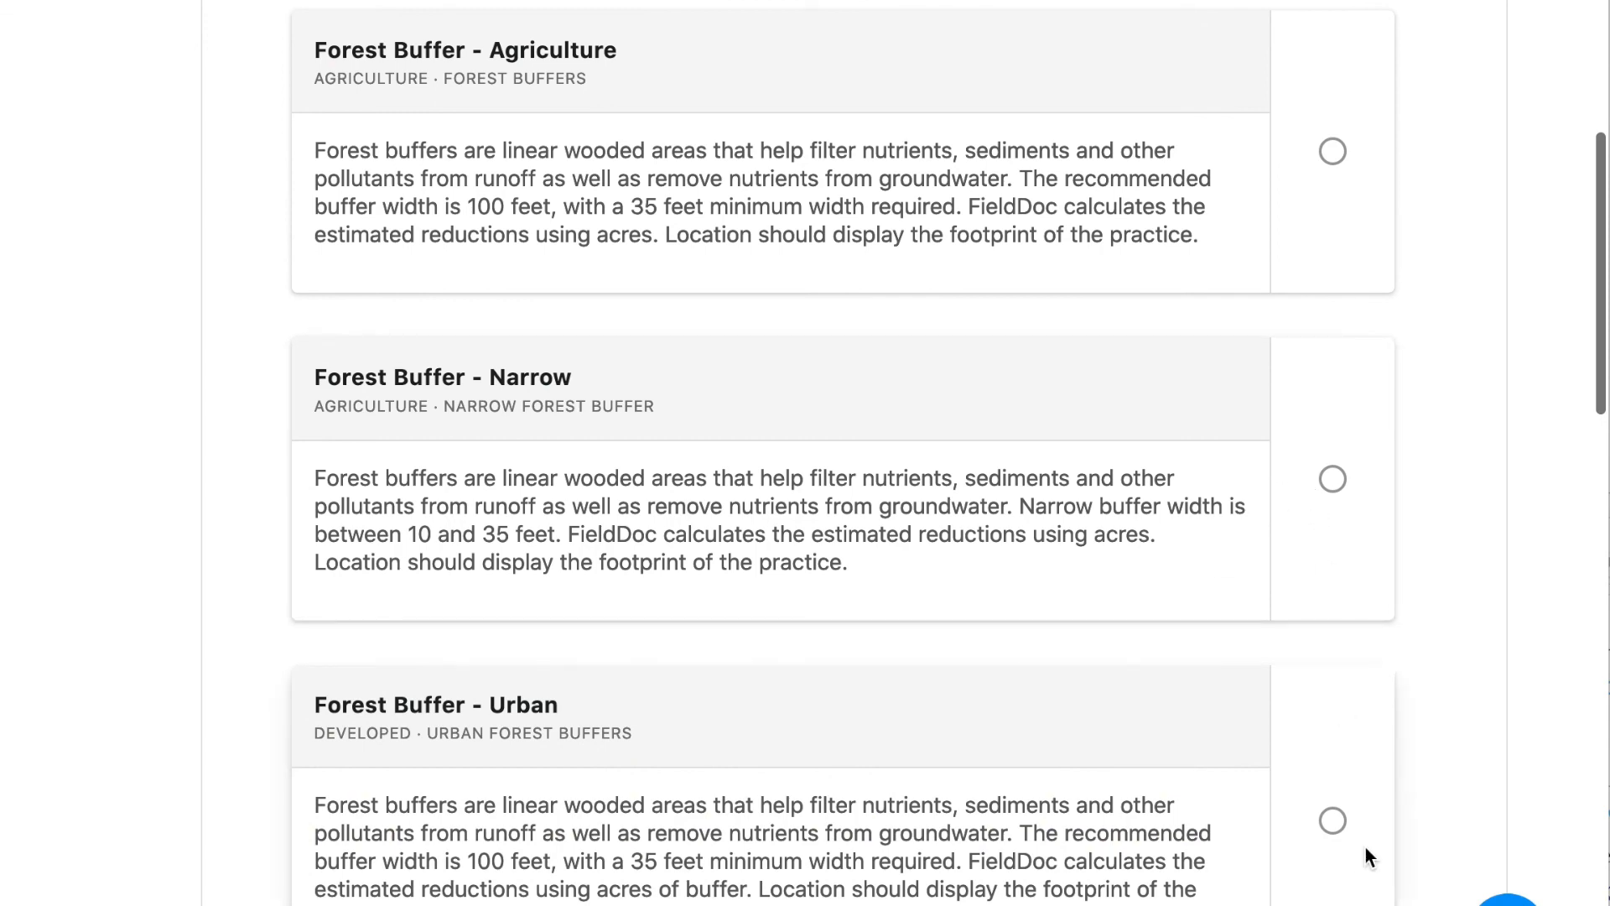
Select Forest Buffer - Urban as the practice type and confirm the selection
click(1333, 821)
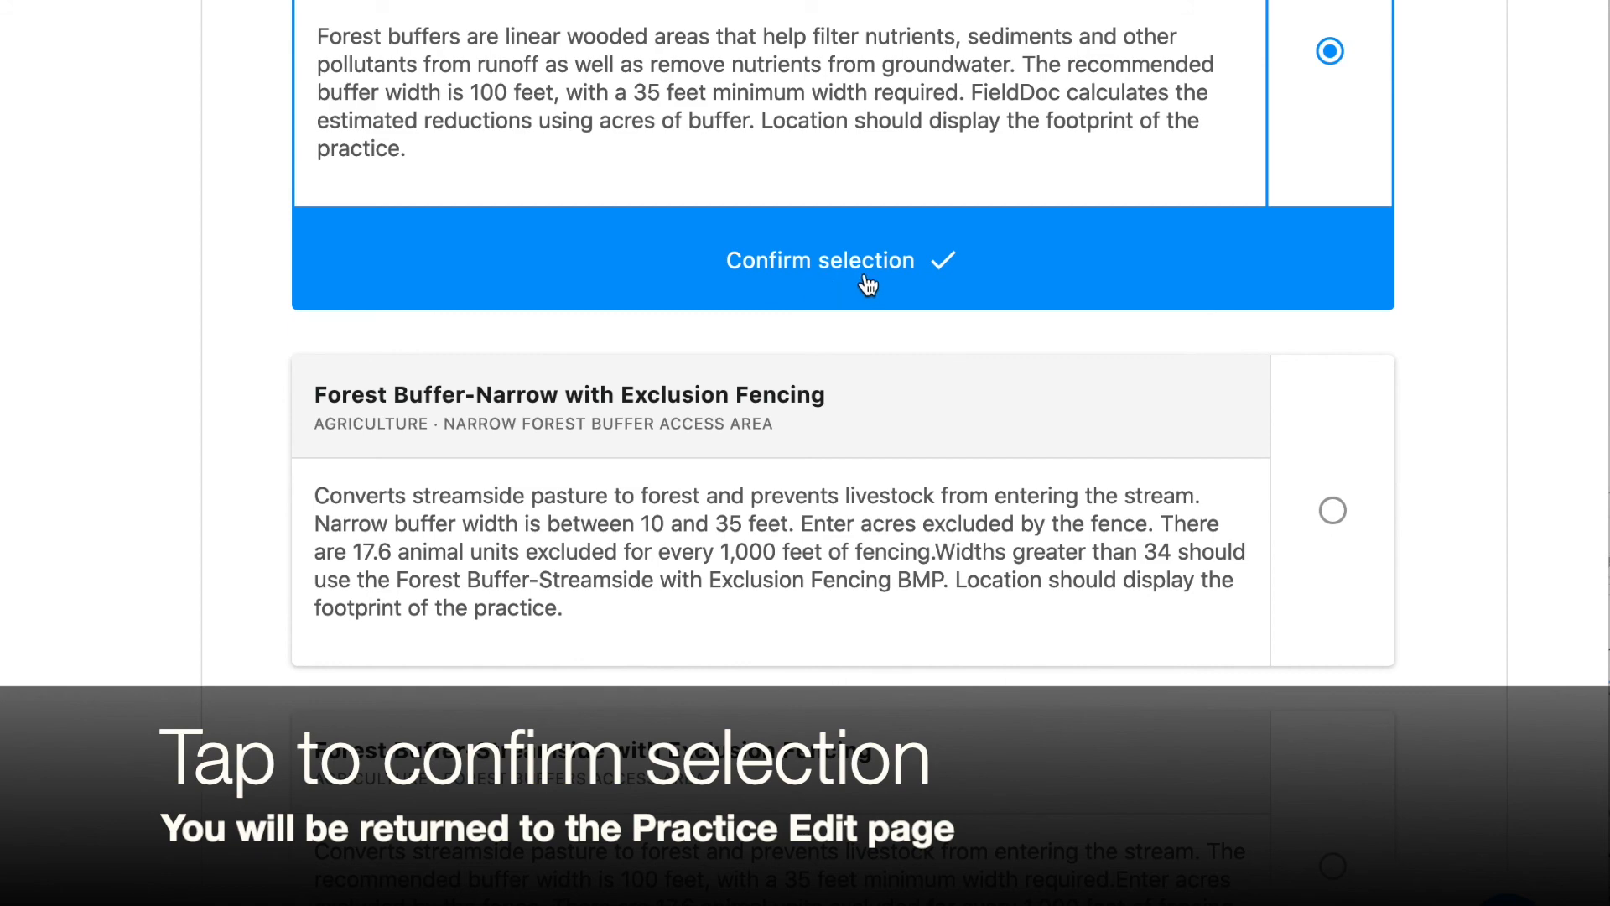
scroll(923, 576, down, 3)
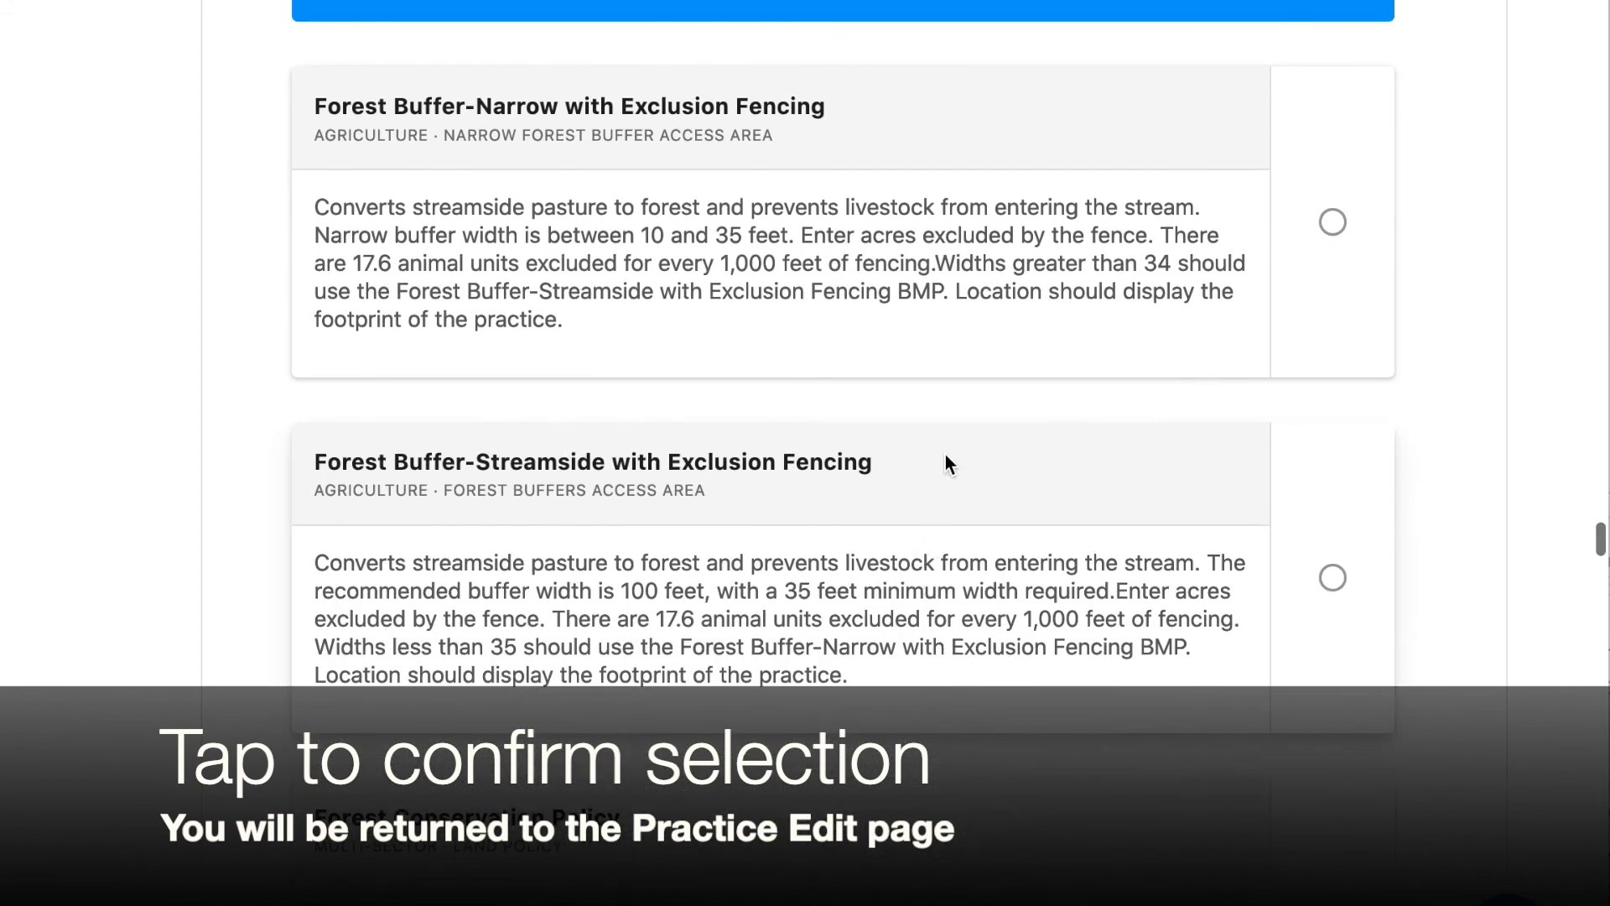
scroll(983, 193, up, 5)
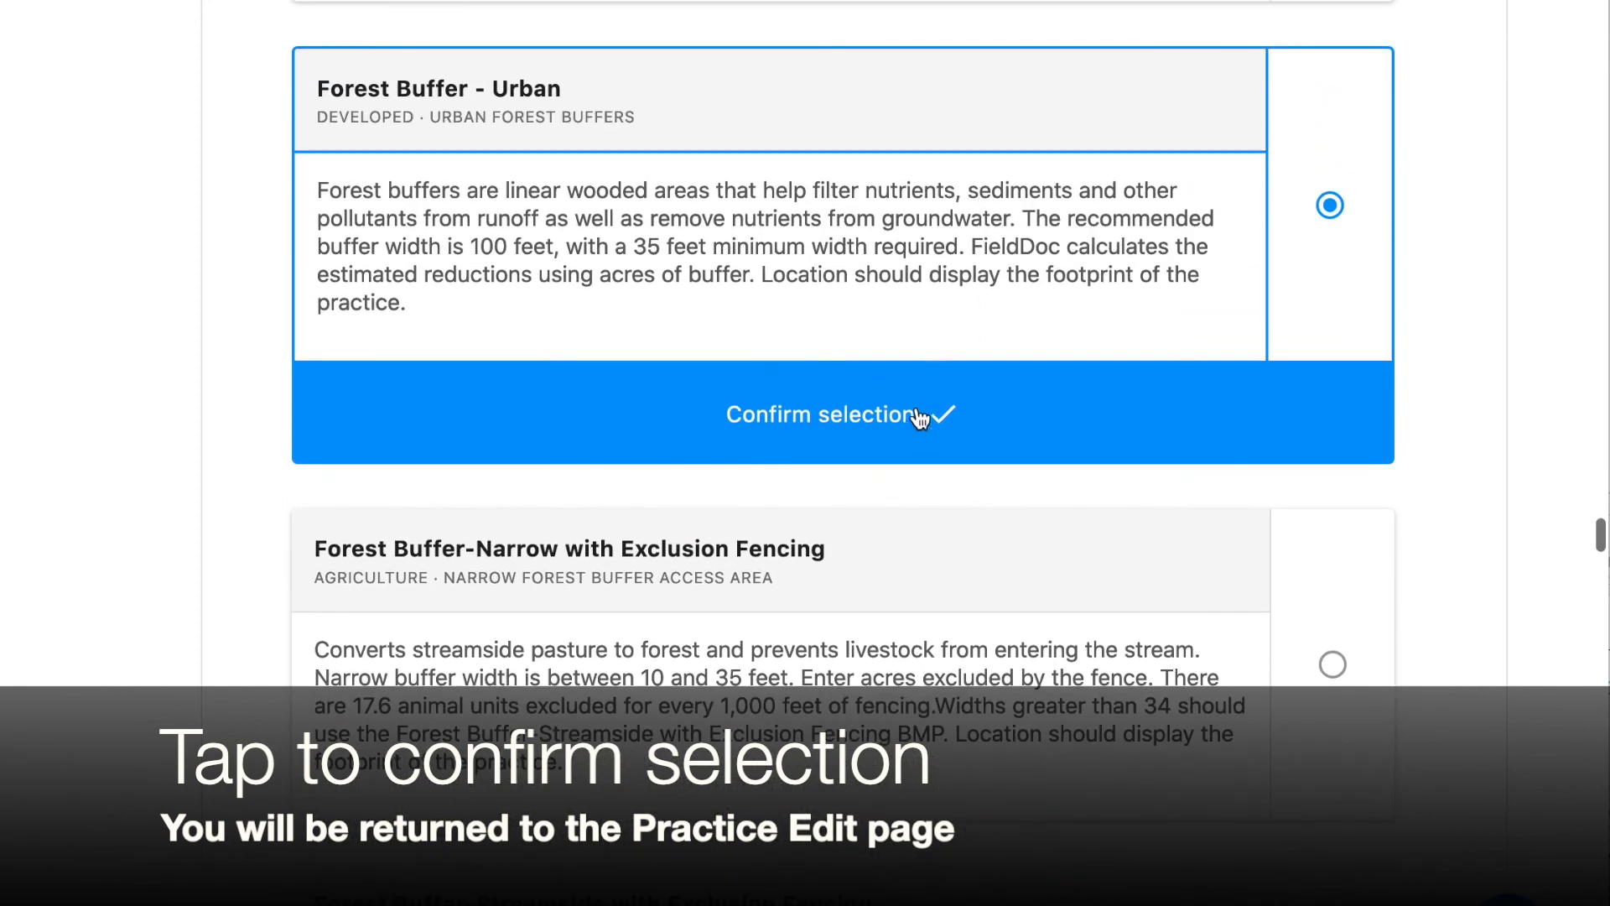
click(915, 428)
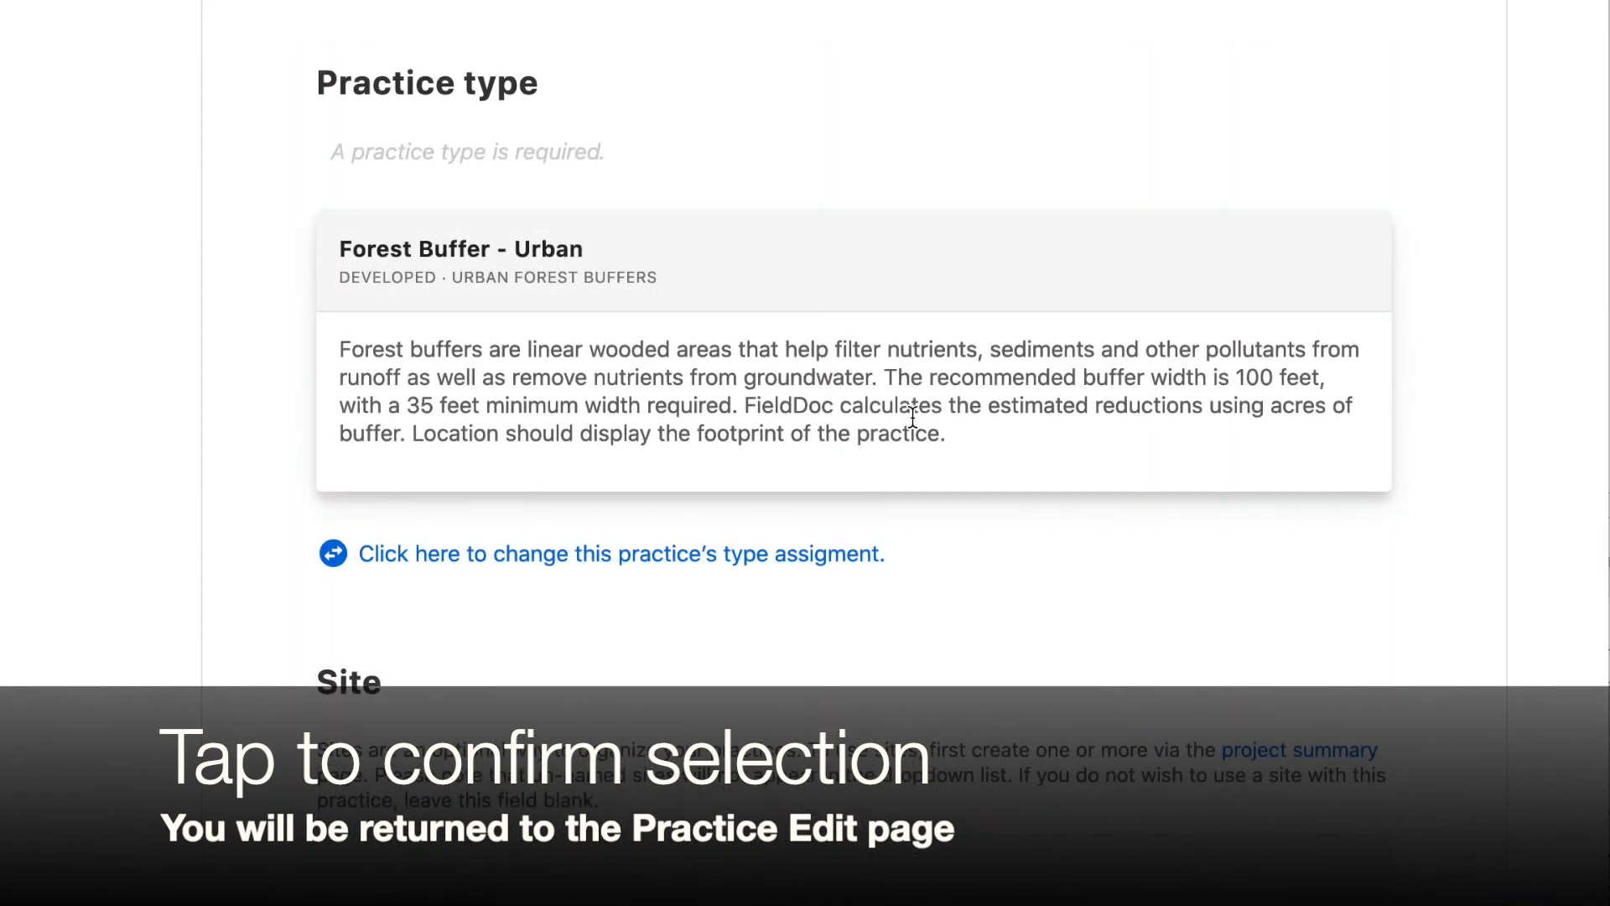
Review the edit practice page's description, chosen practice type, site and privacy settings
scroll(811, 356, up, 9)
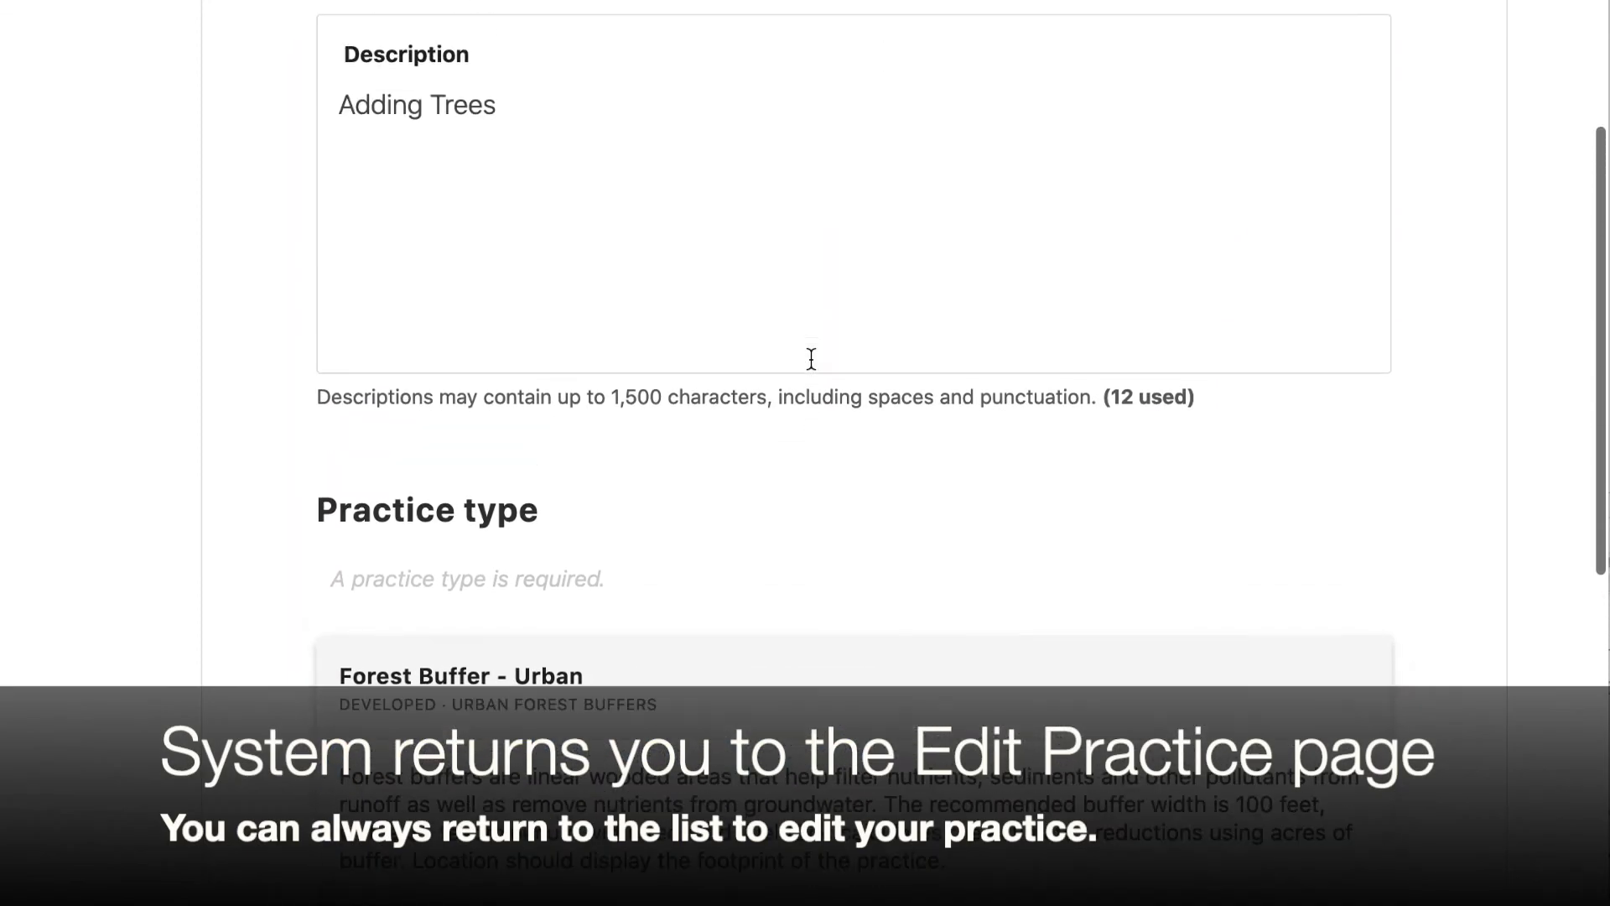
scroll(811, 359, down, 8)
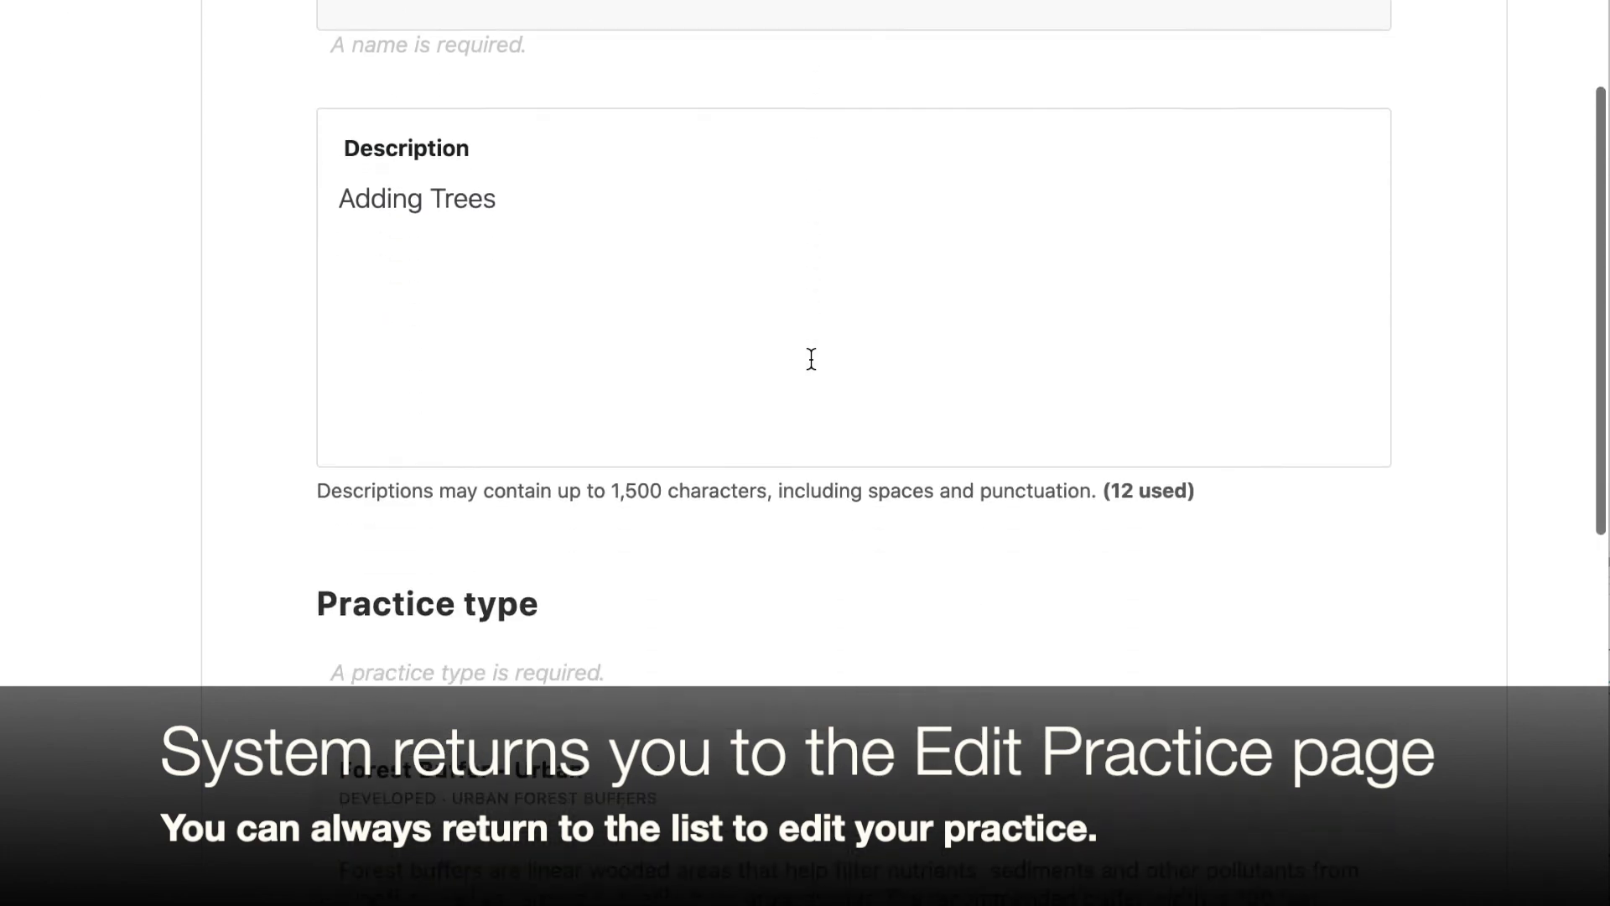
scroll(811, 359, down, 1)
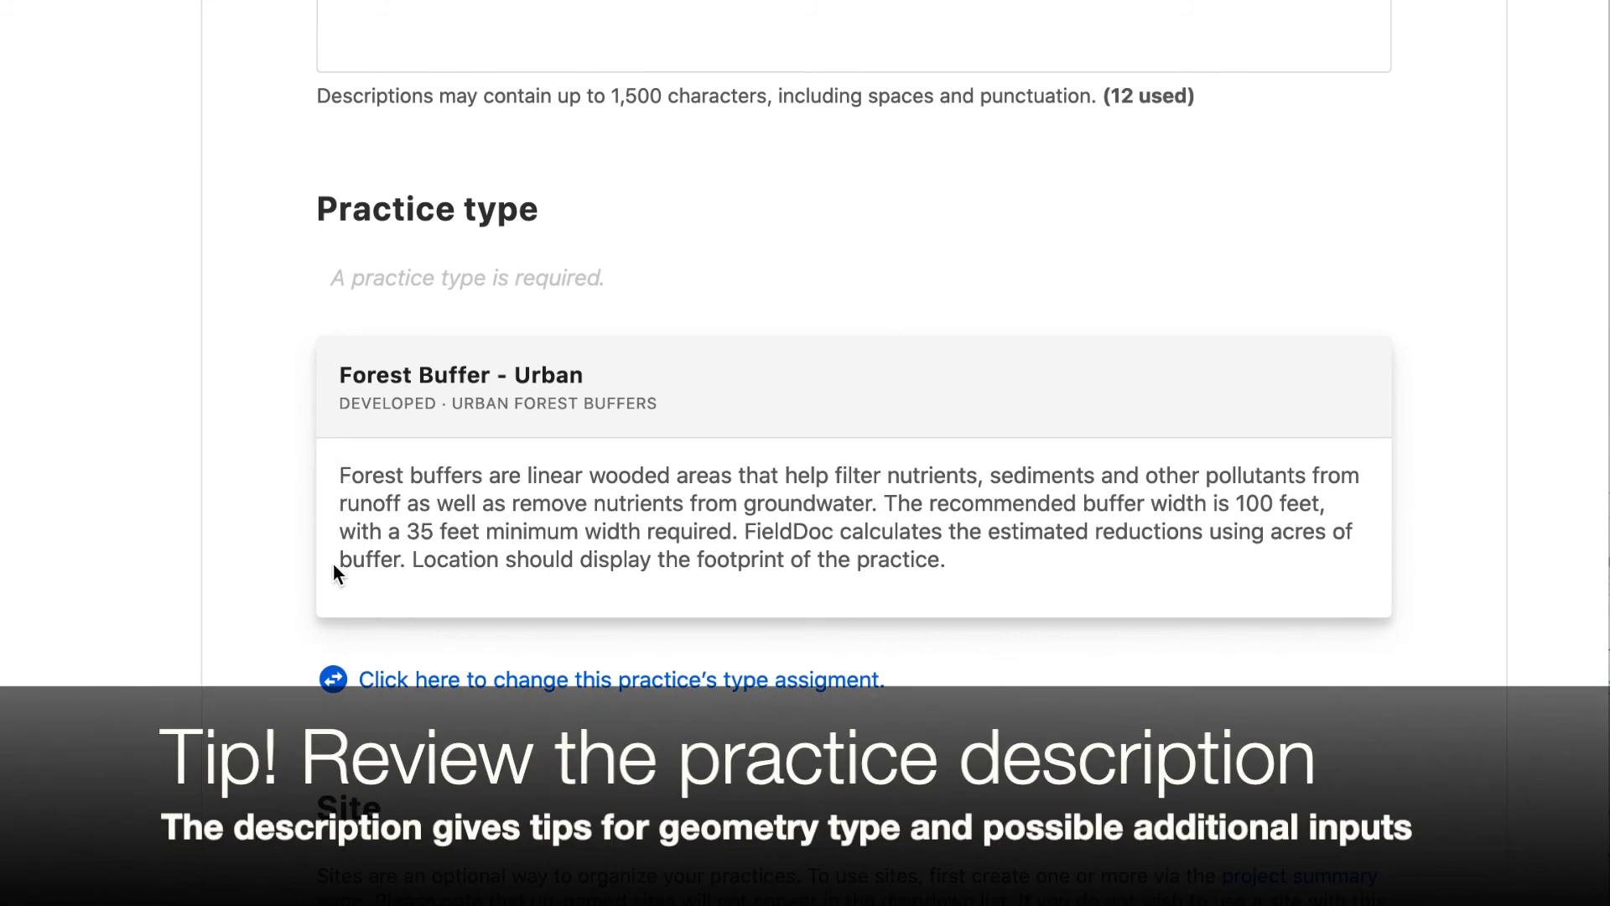
scroll(334, 565, down, 2)
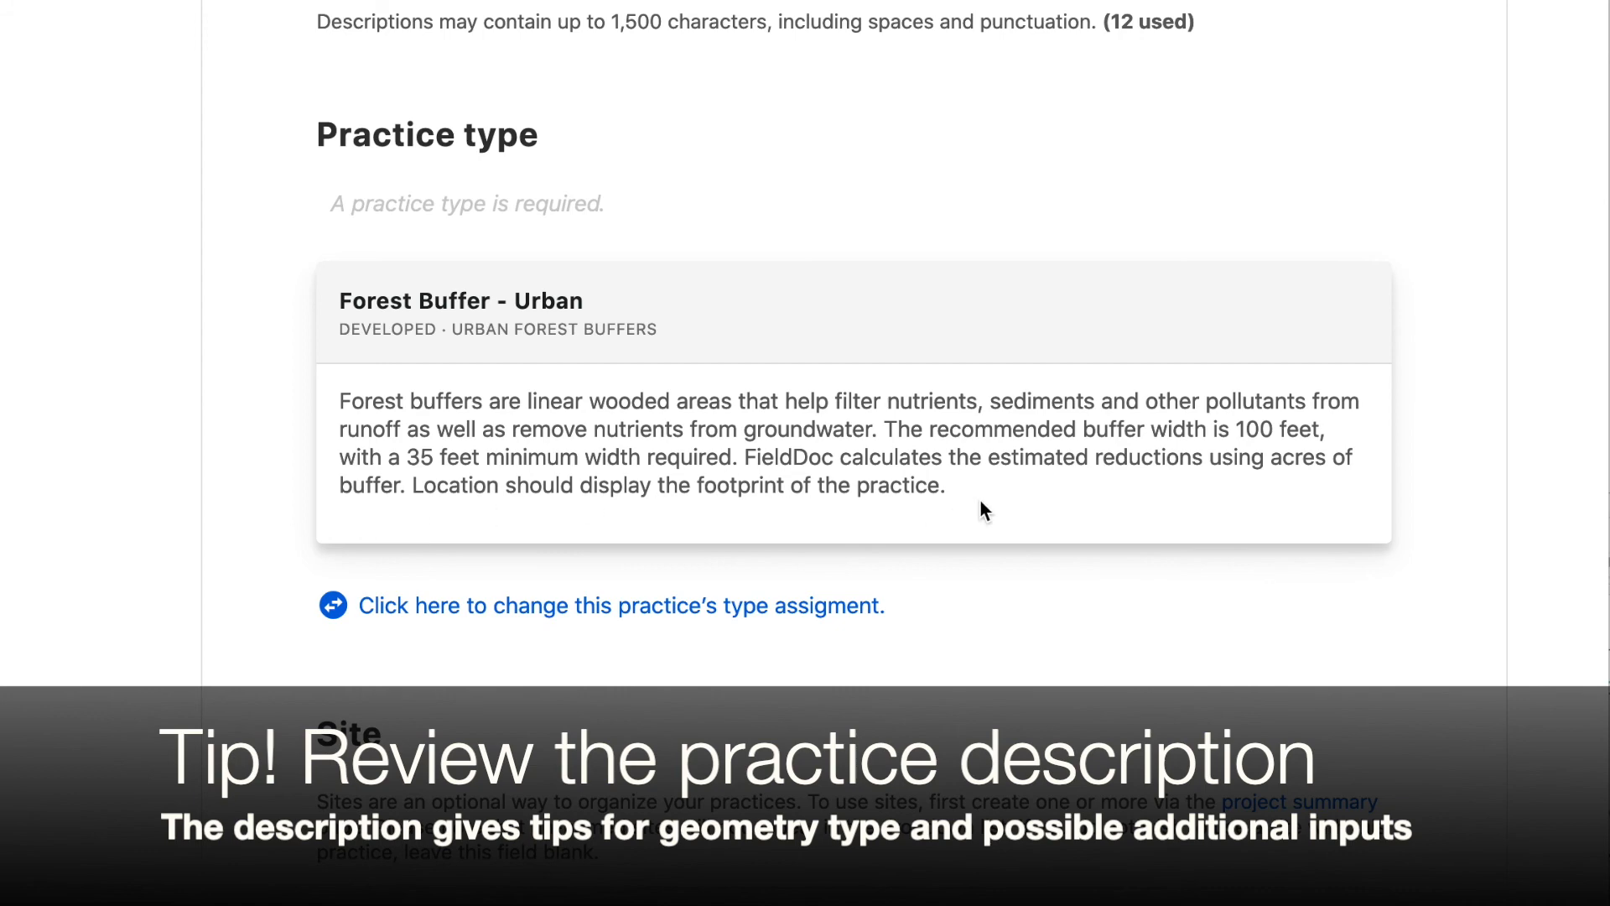
scroll(979, 498, down, 3)
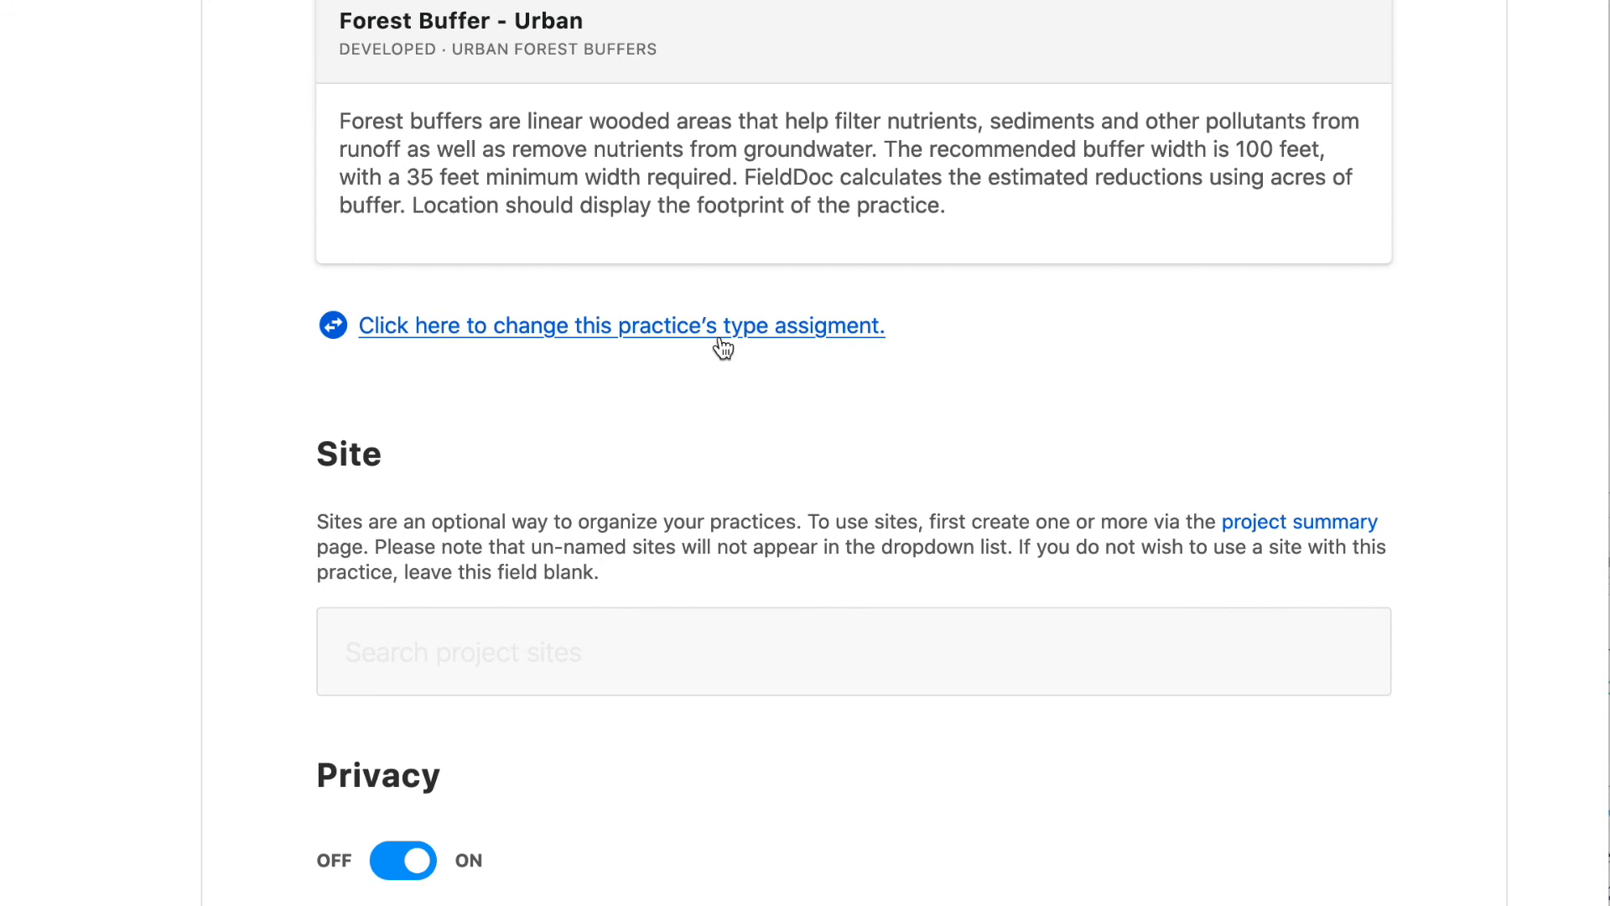
scroll(522, 447, down, 5)
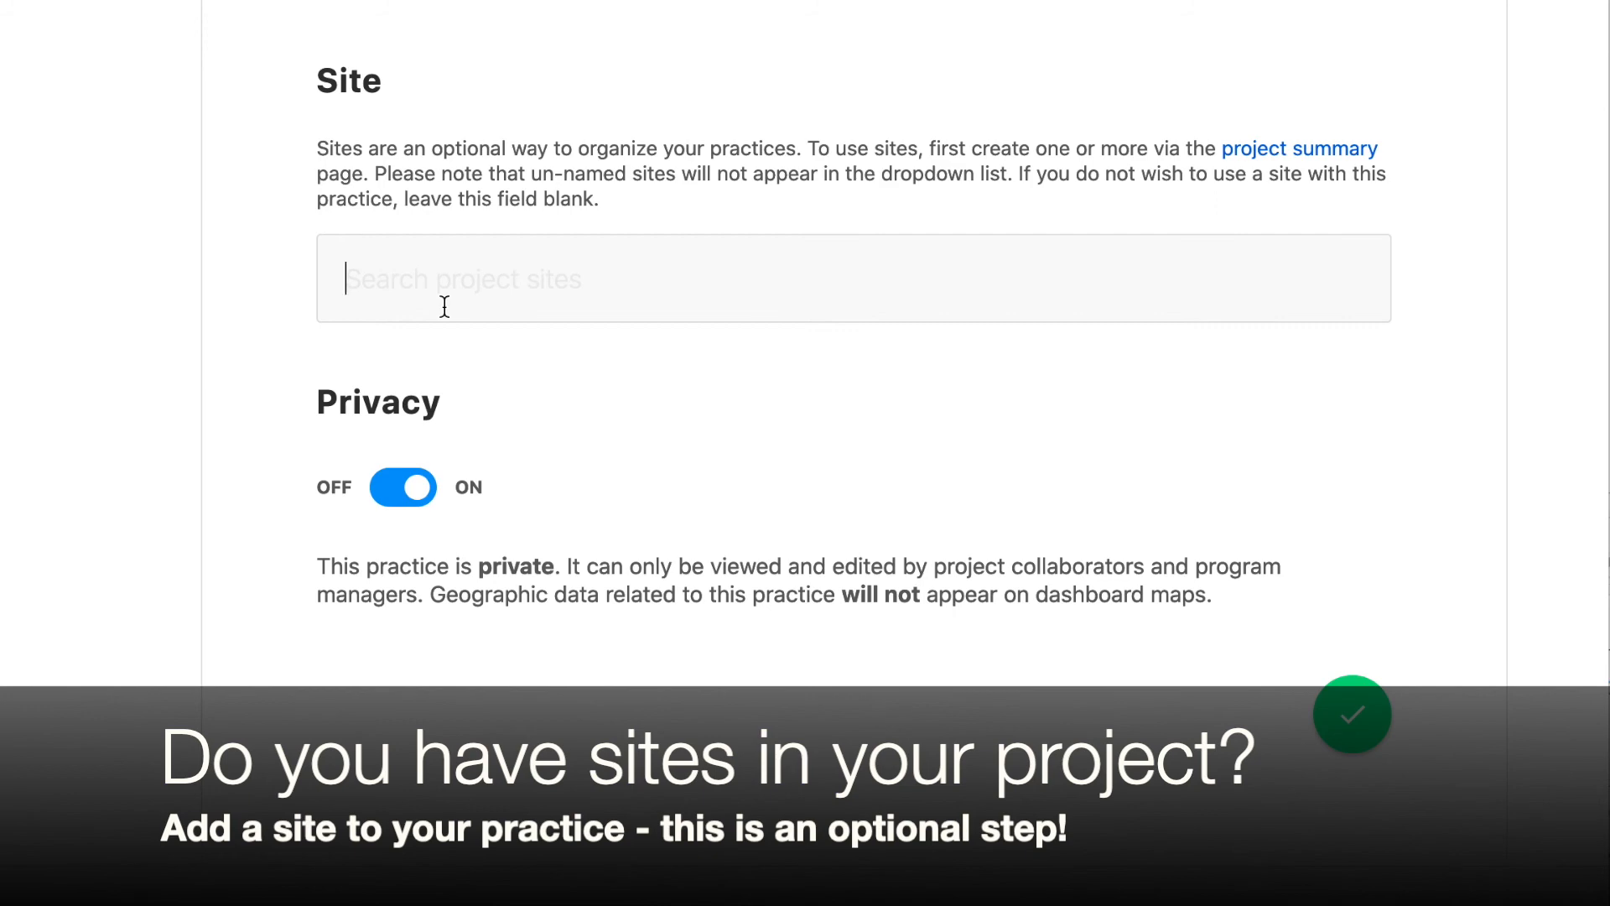
click(437, 307)
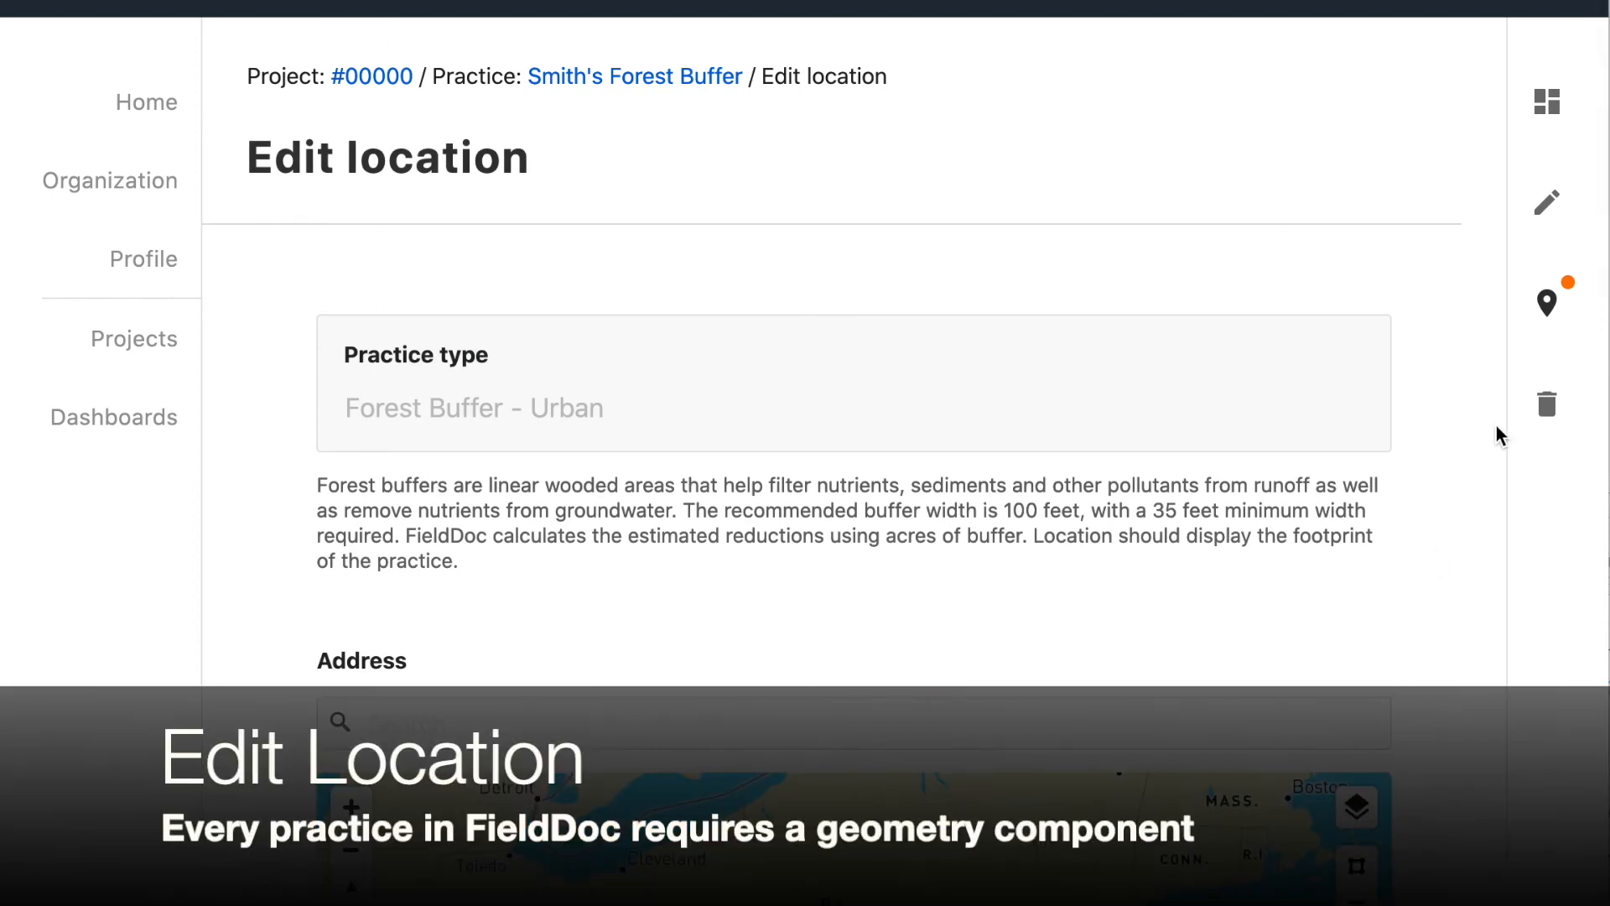
Review the location page's practice type guidance and map
scroll(1496, 425, down, 8)
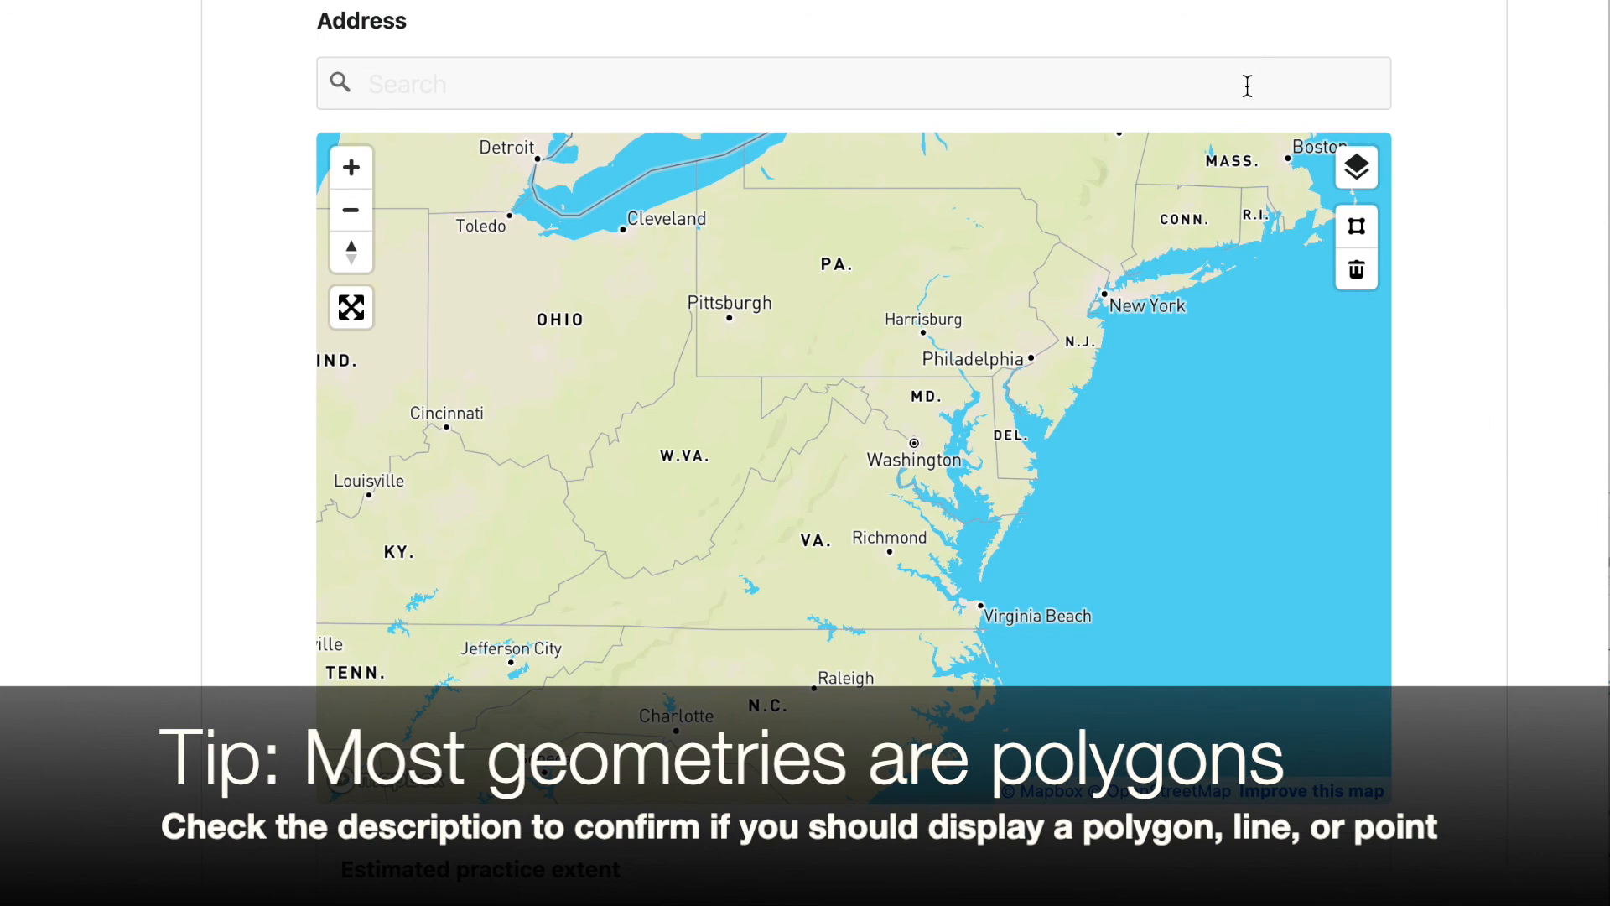
scroll(1247, 86, up, 5)
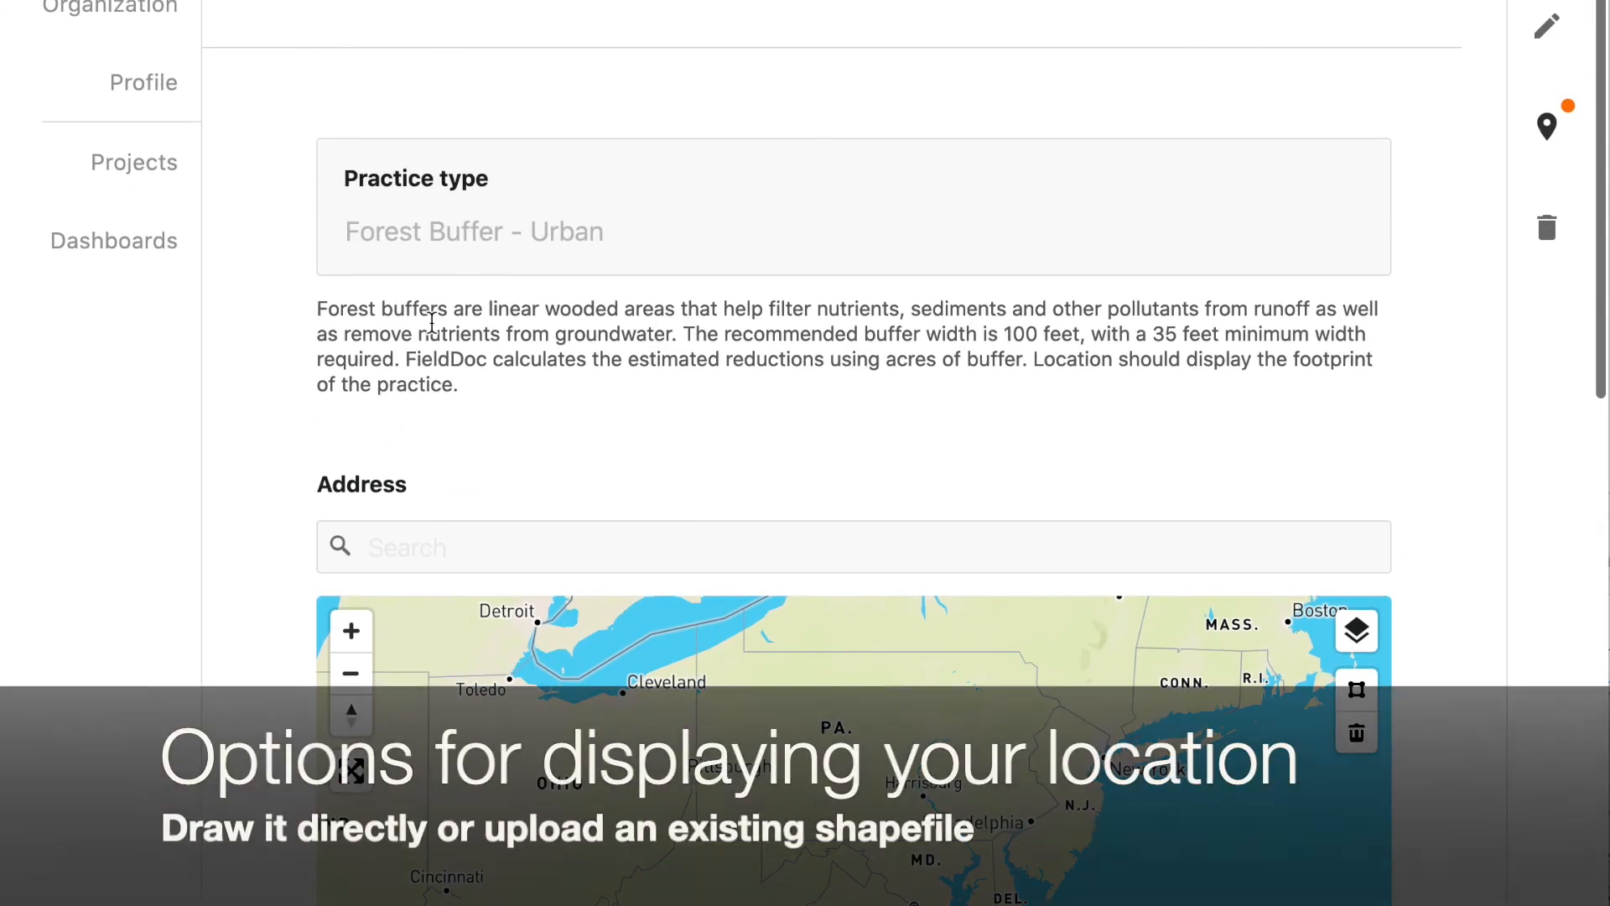
scroll(445, 377, down, 1)
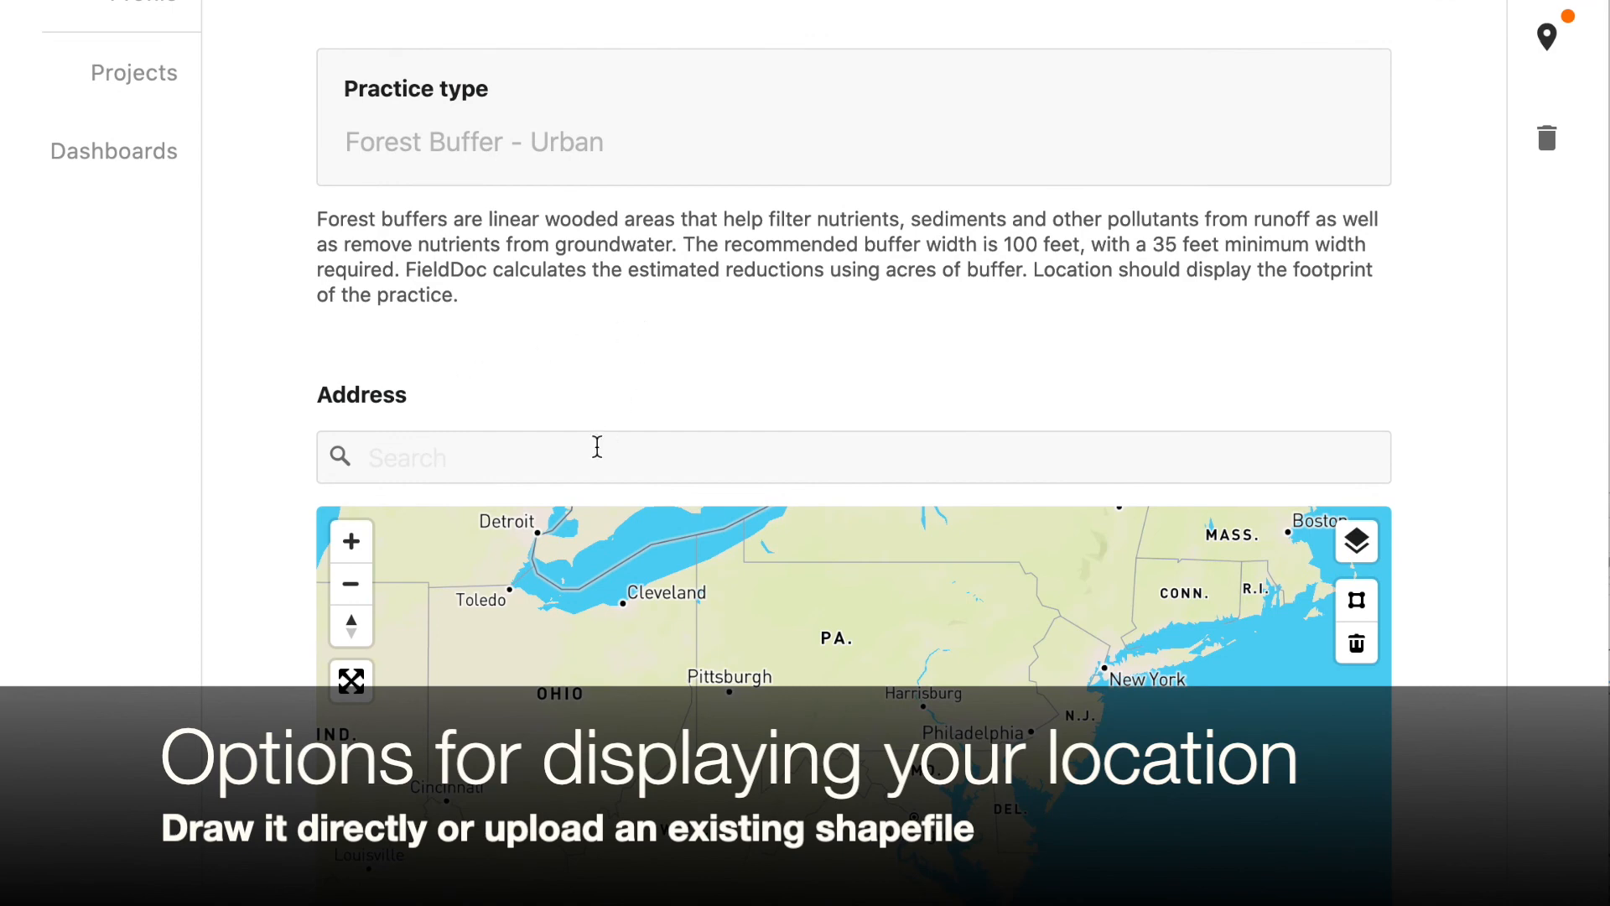
scroll(597, 446, down, 1)
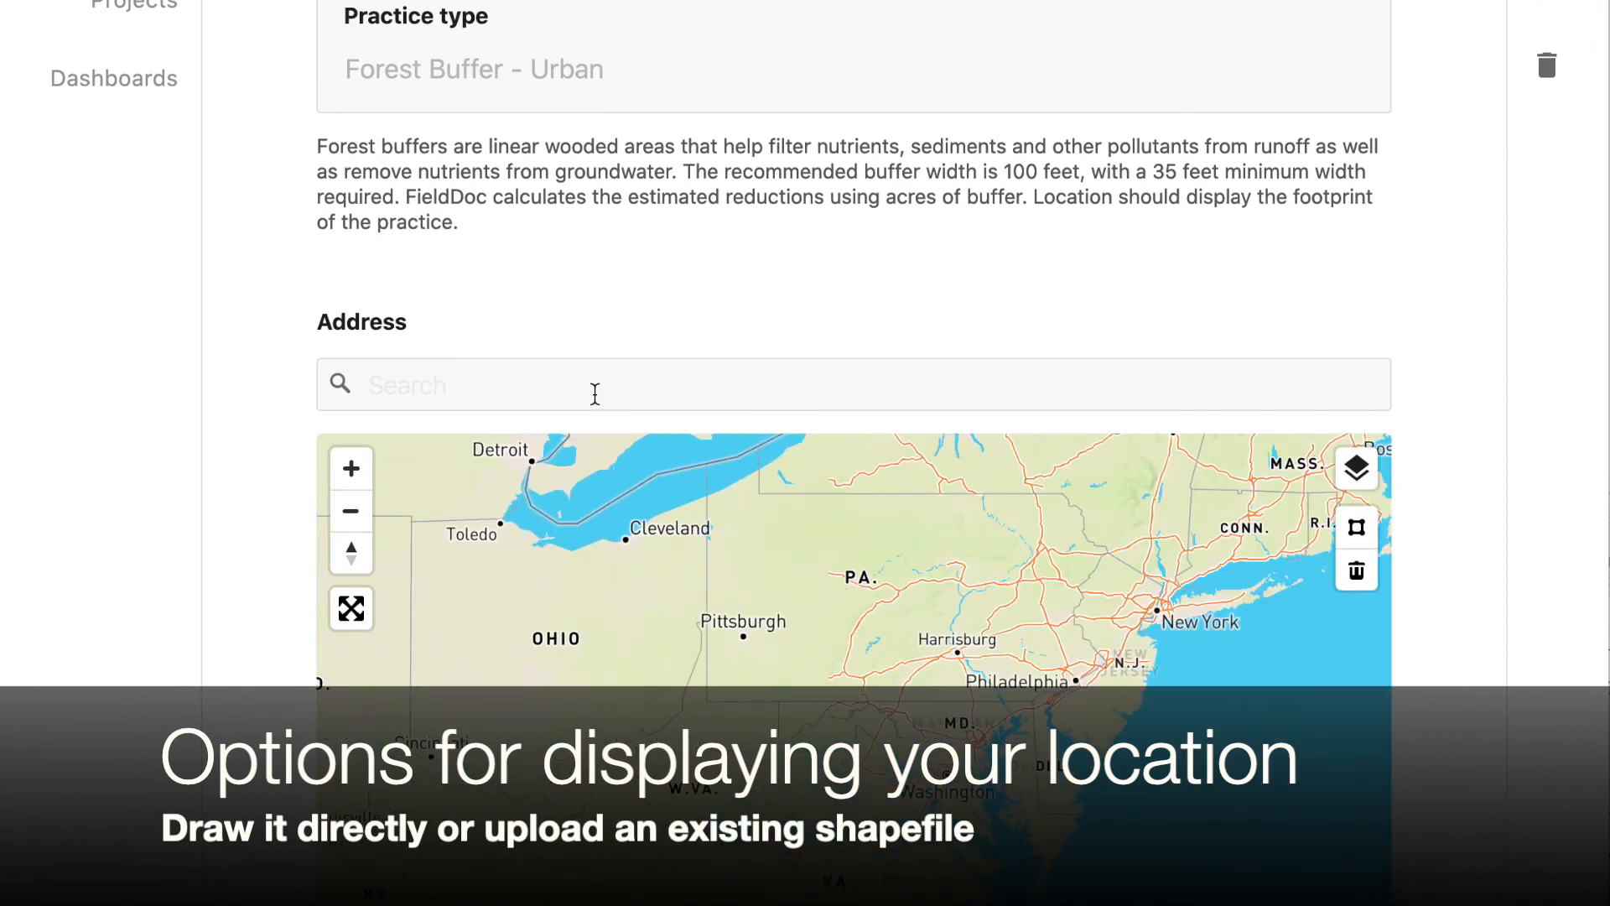
Search the address field for the practice's street address on Connecticut Avenue in Washington, DC and select the matching result
click(594, 393)
scroll(594, 394, down, 5)
scroll(560, 518, up, 4)
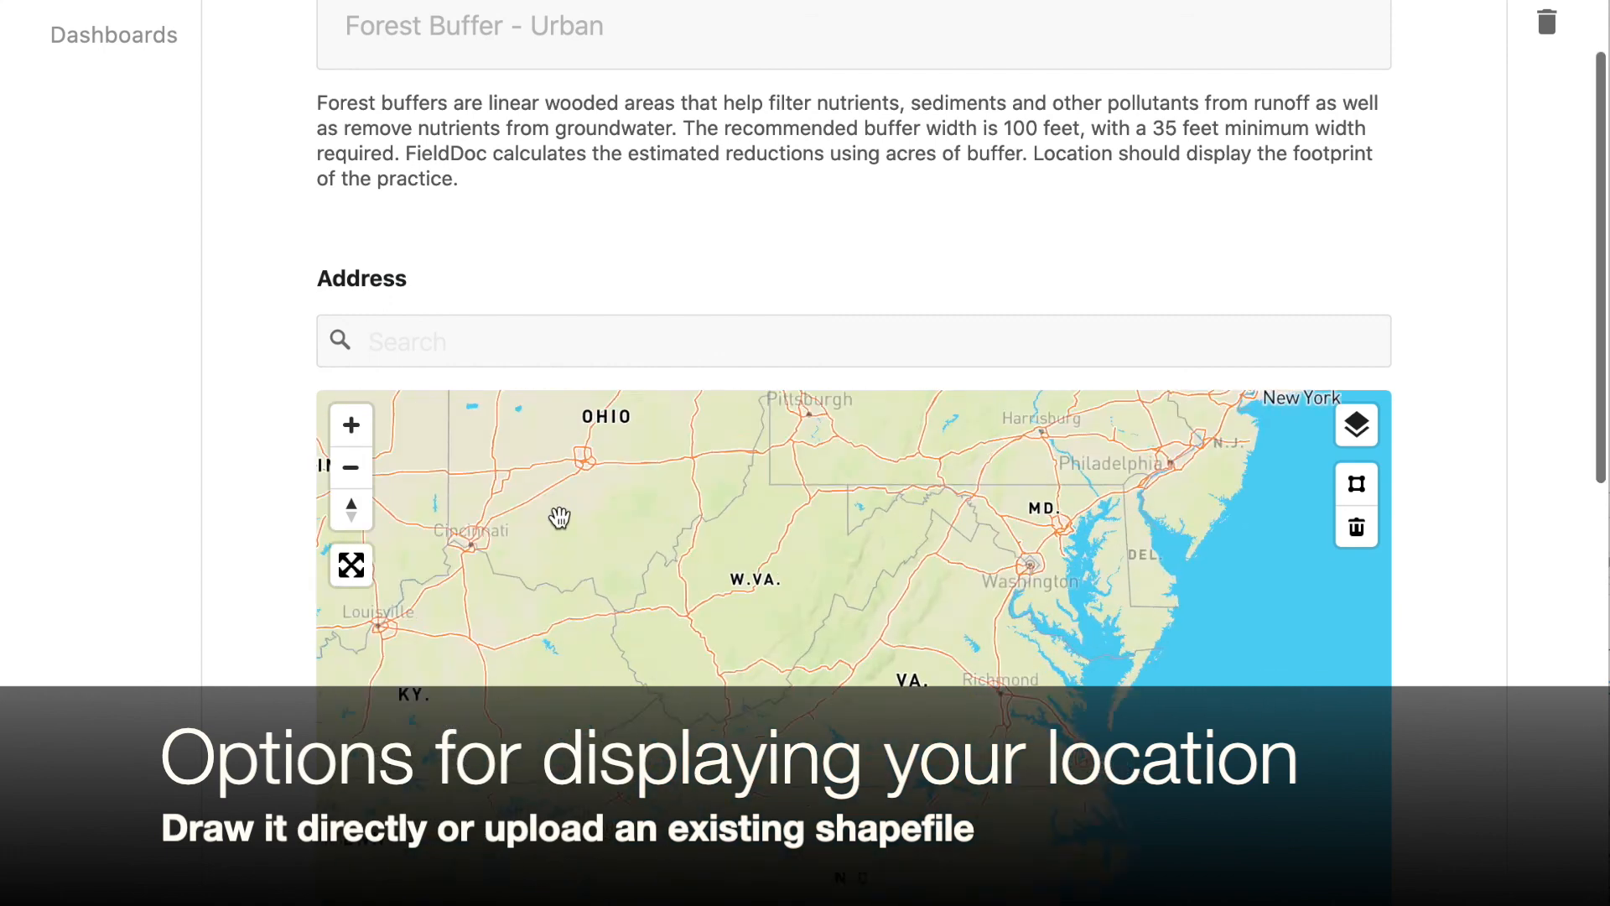
scroll(559, 518, up, 3)
scroll(285, 744, down, 4)
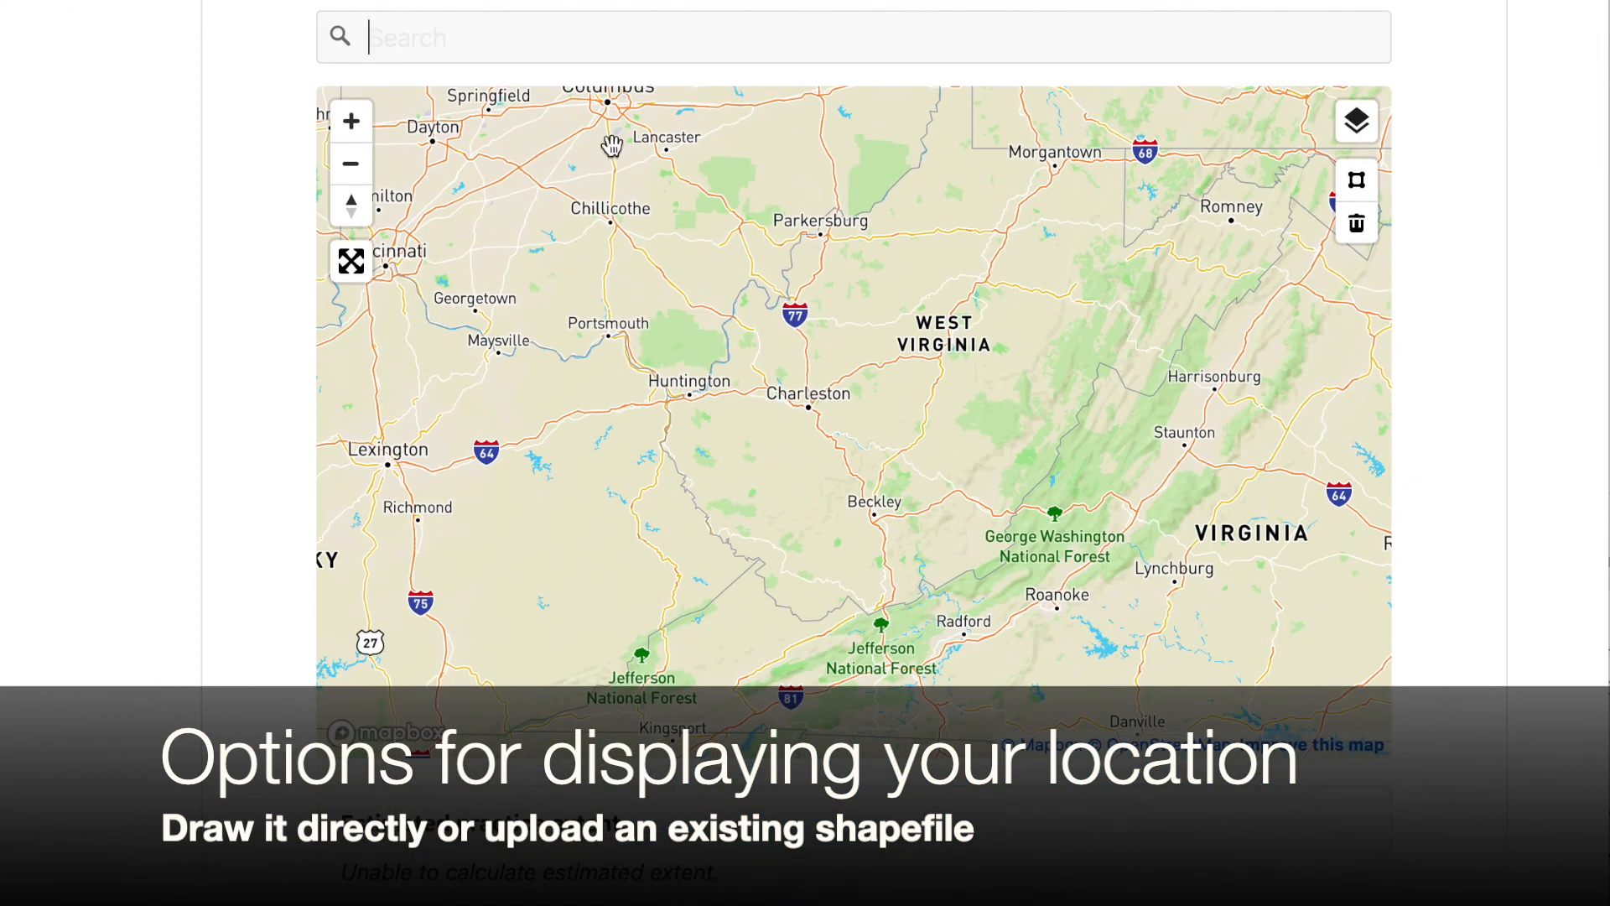
text(4=1875)
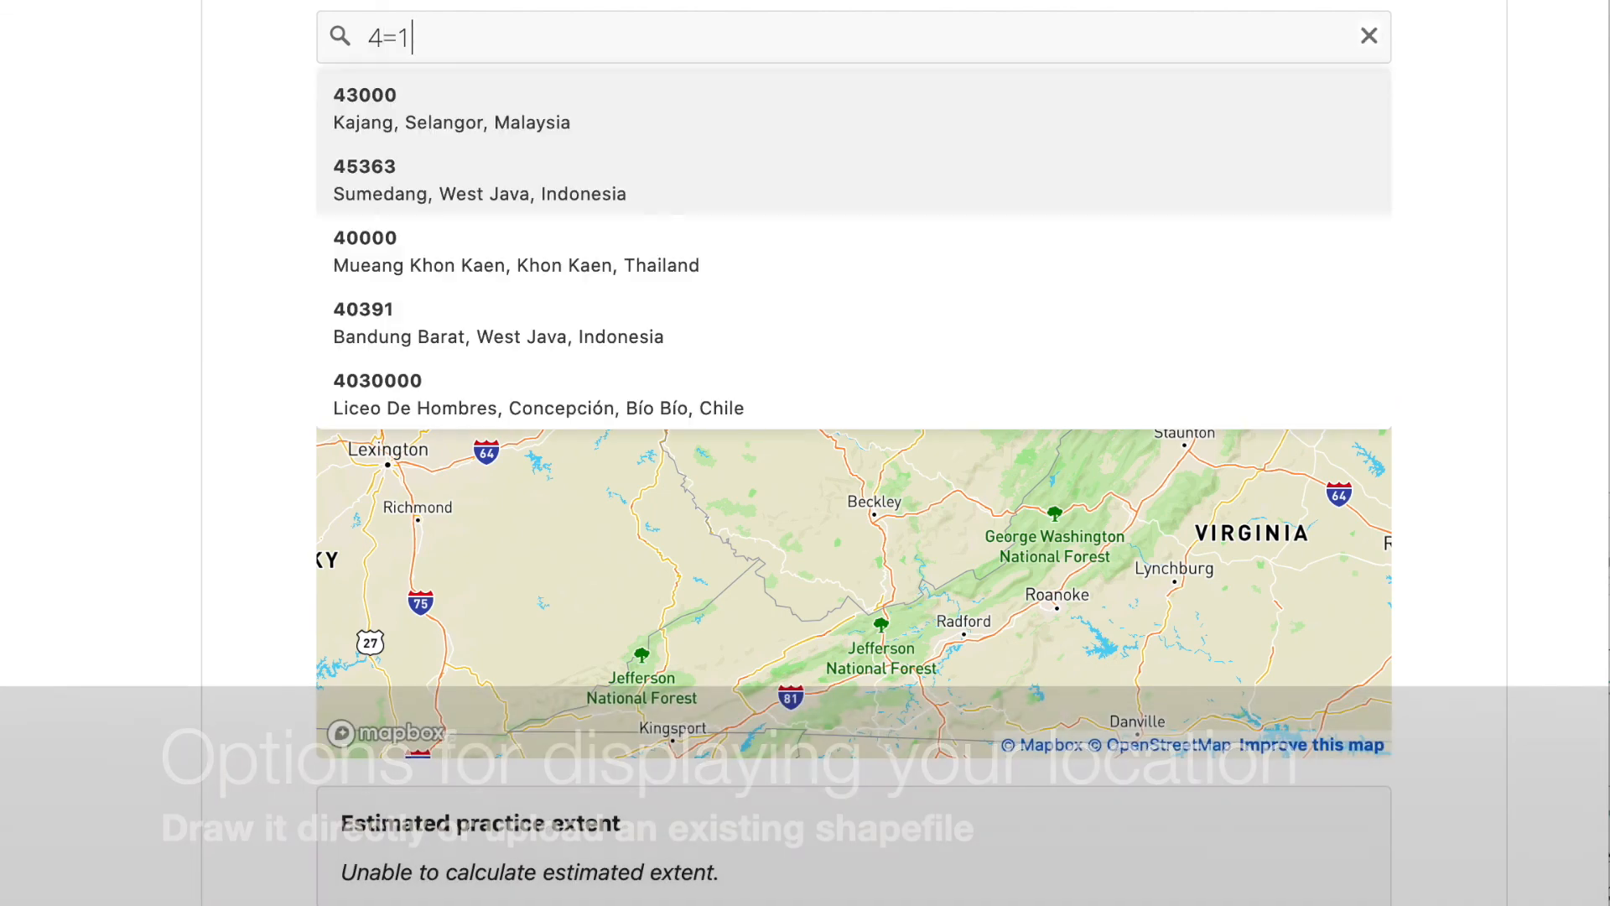
key(BackSpace)
key(BackSpace)
key(BackSpace)
key(BackSpace)
key(BackSpace)
key(BackSpace)
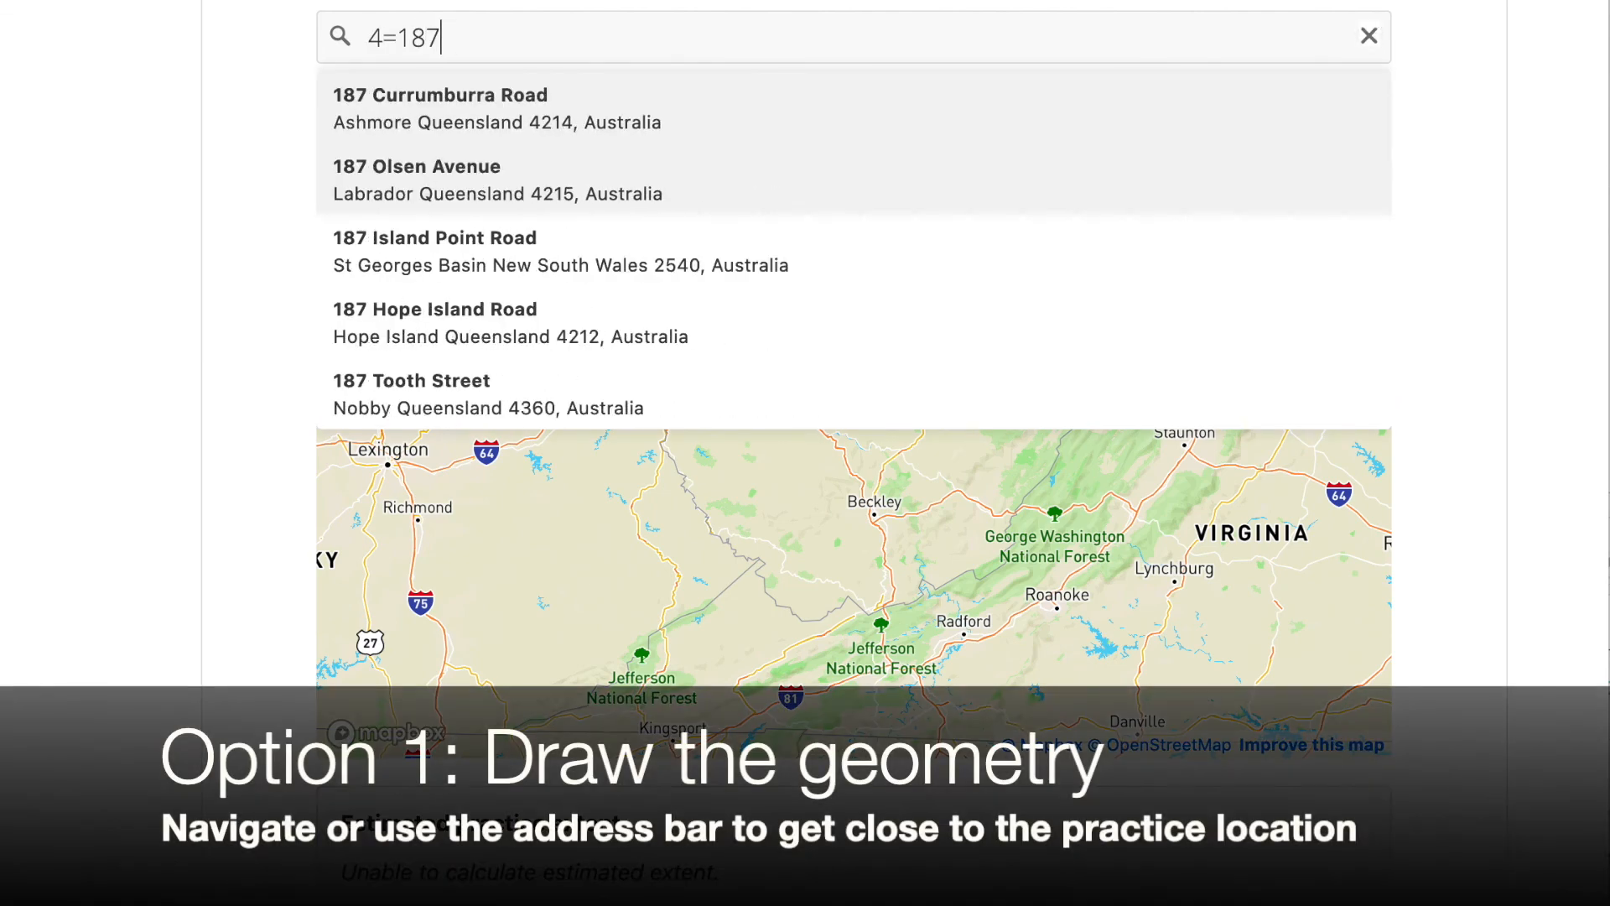
text(1875 connectic)
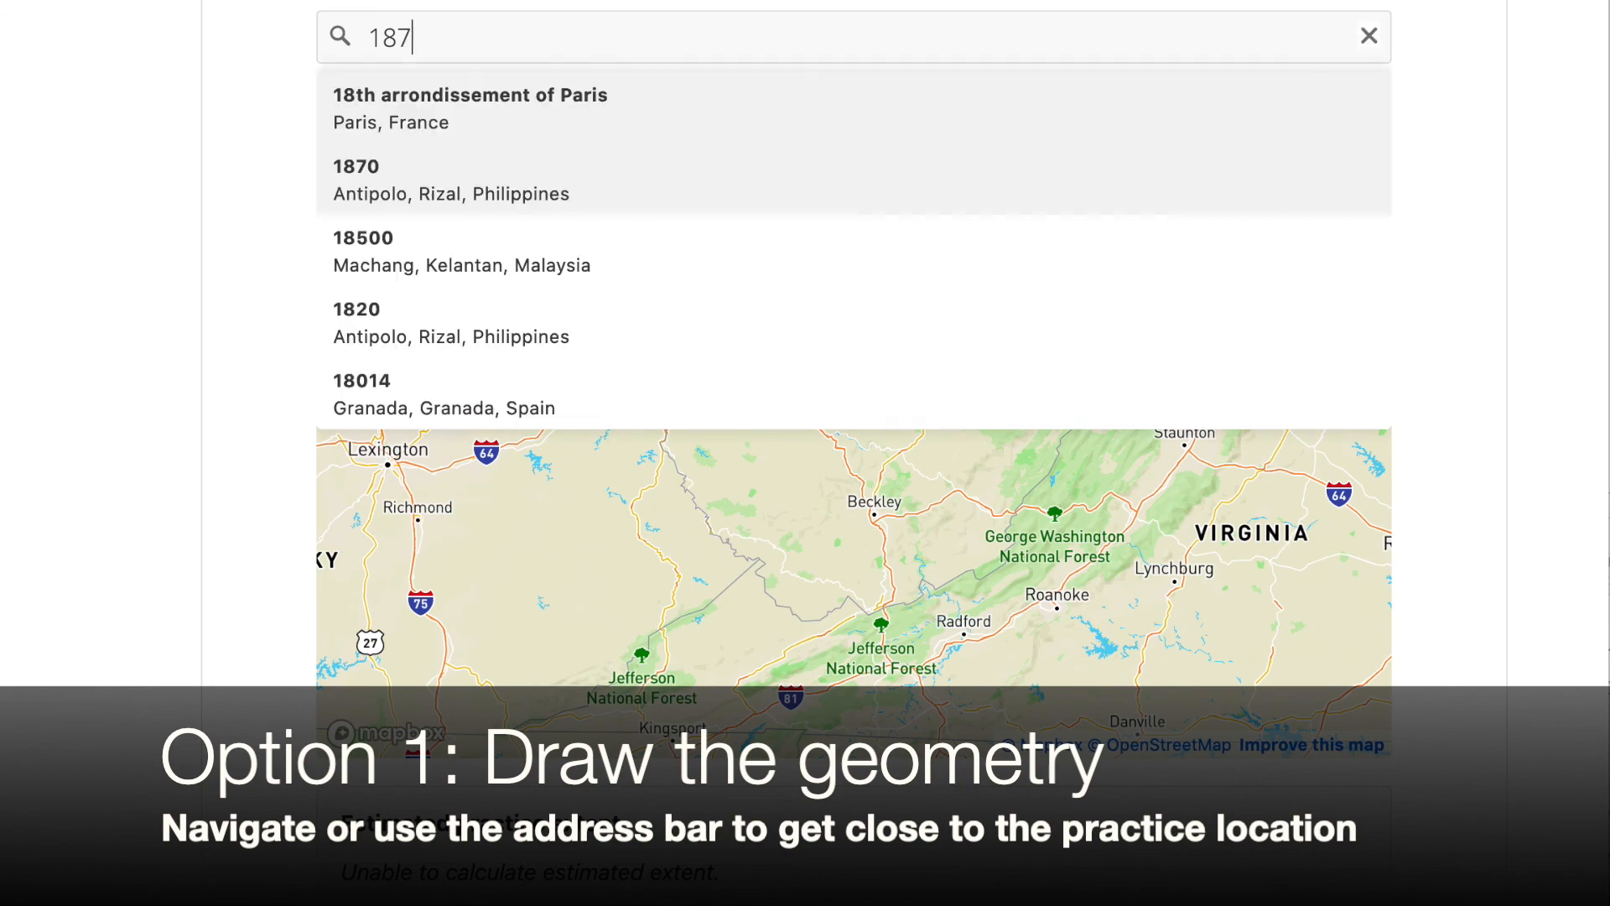
text(ut ave)
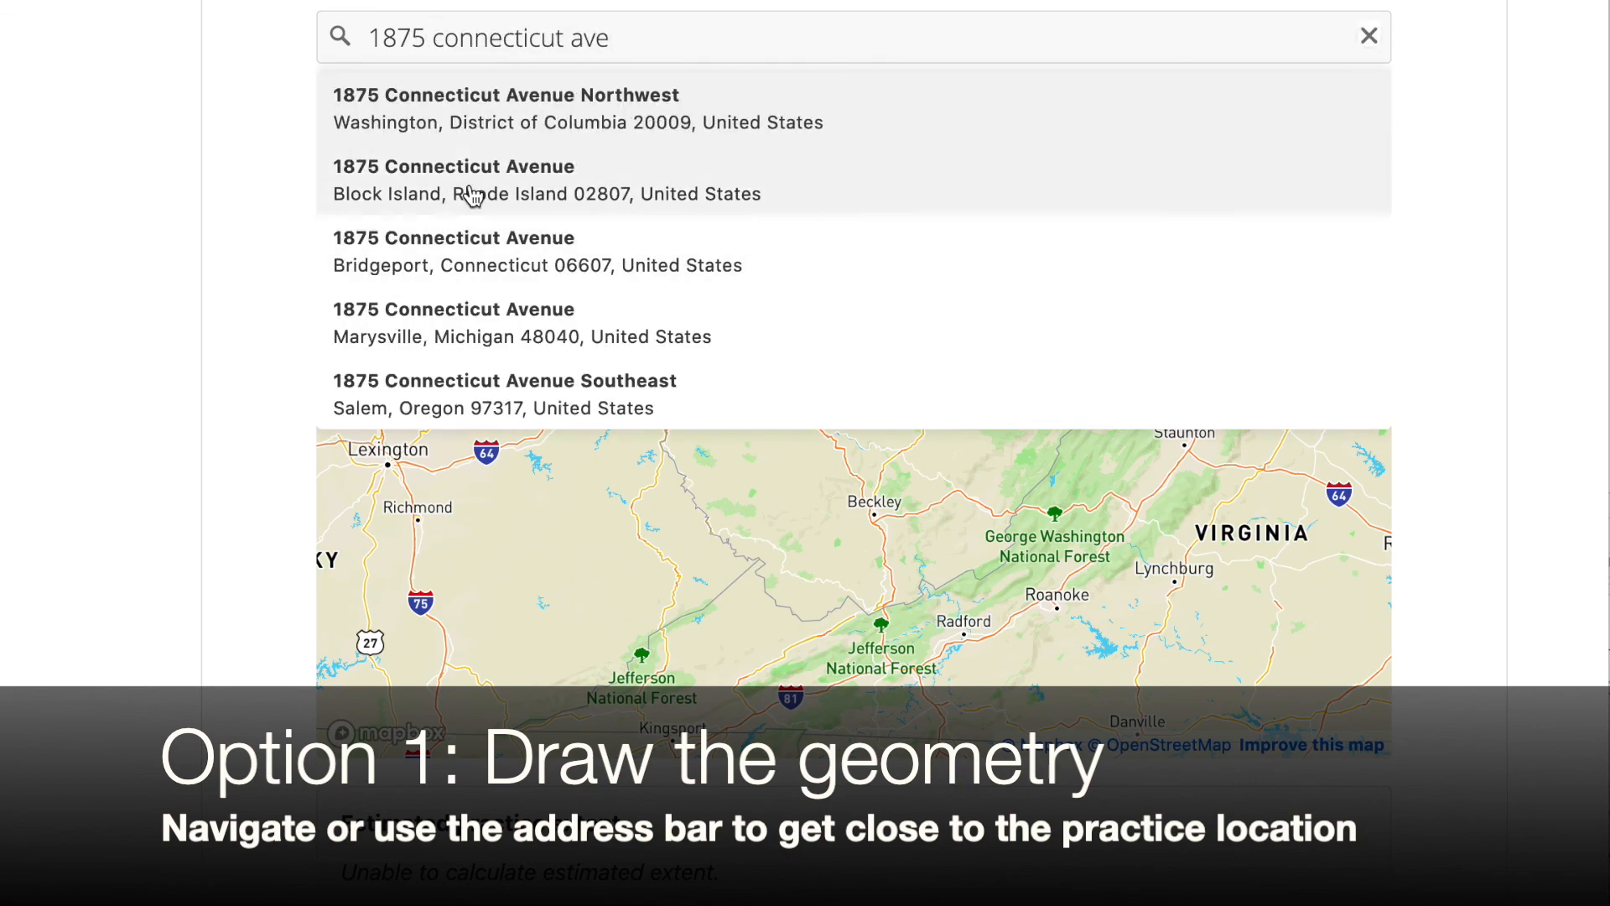
click(467, 137)
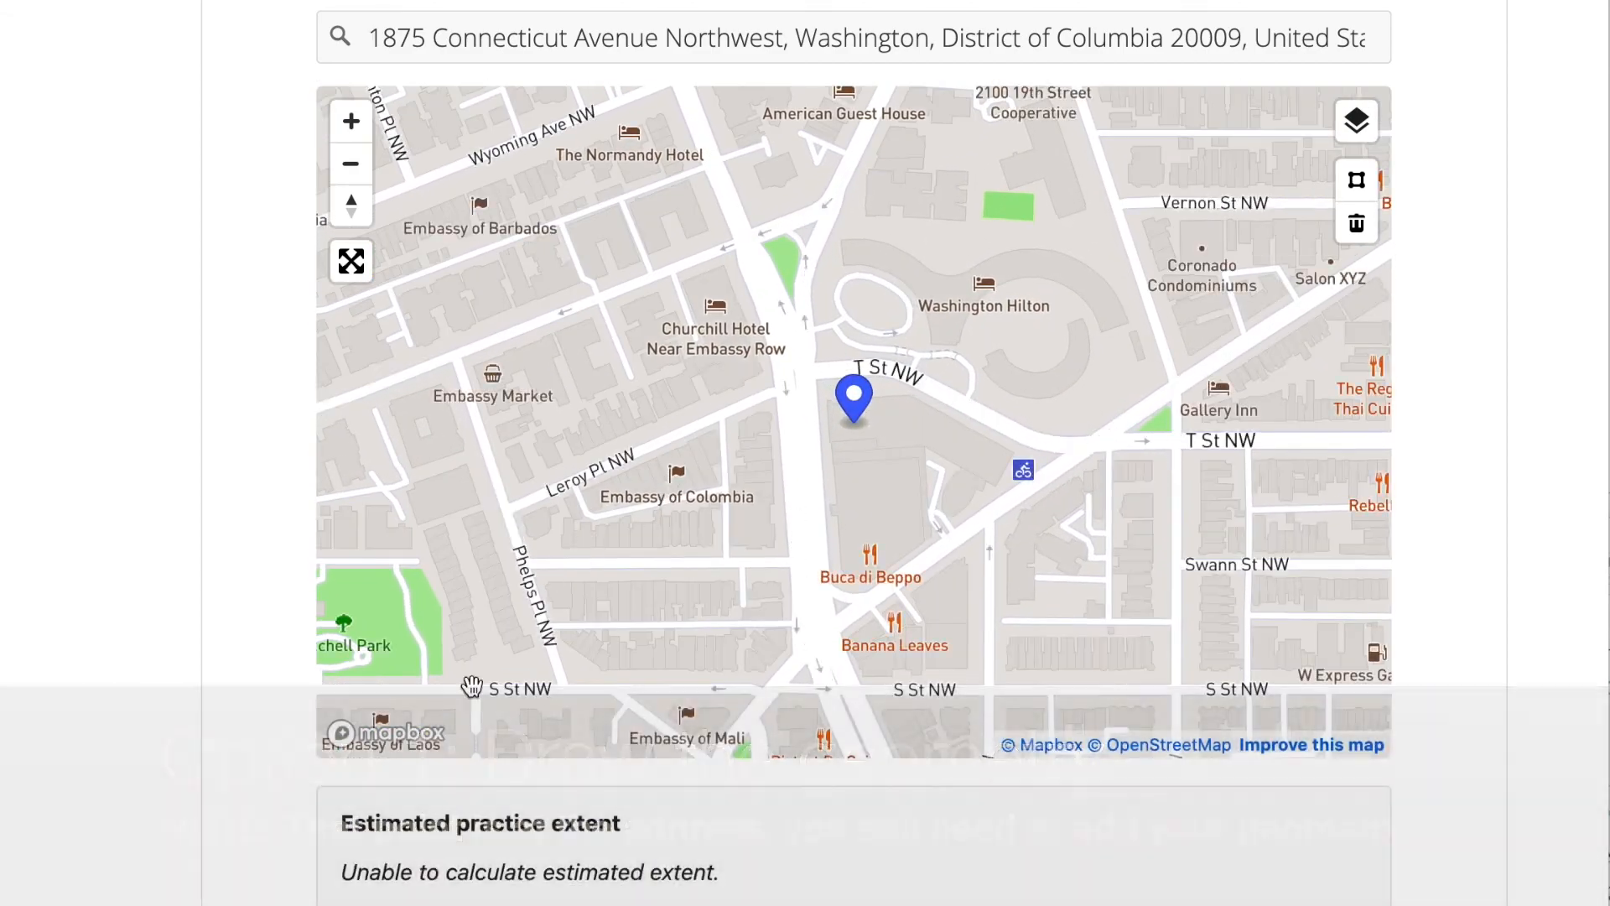
Read the Draw Practice Location and Upload GeoJSON or ESRI Shapefile instructions below the map
scroll(667, 489, down, 3)
scroll(854, 453, down, 5)
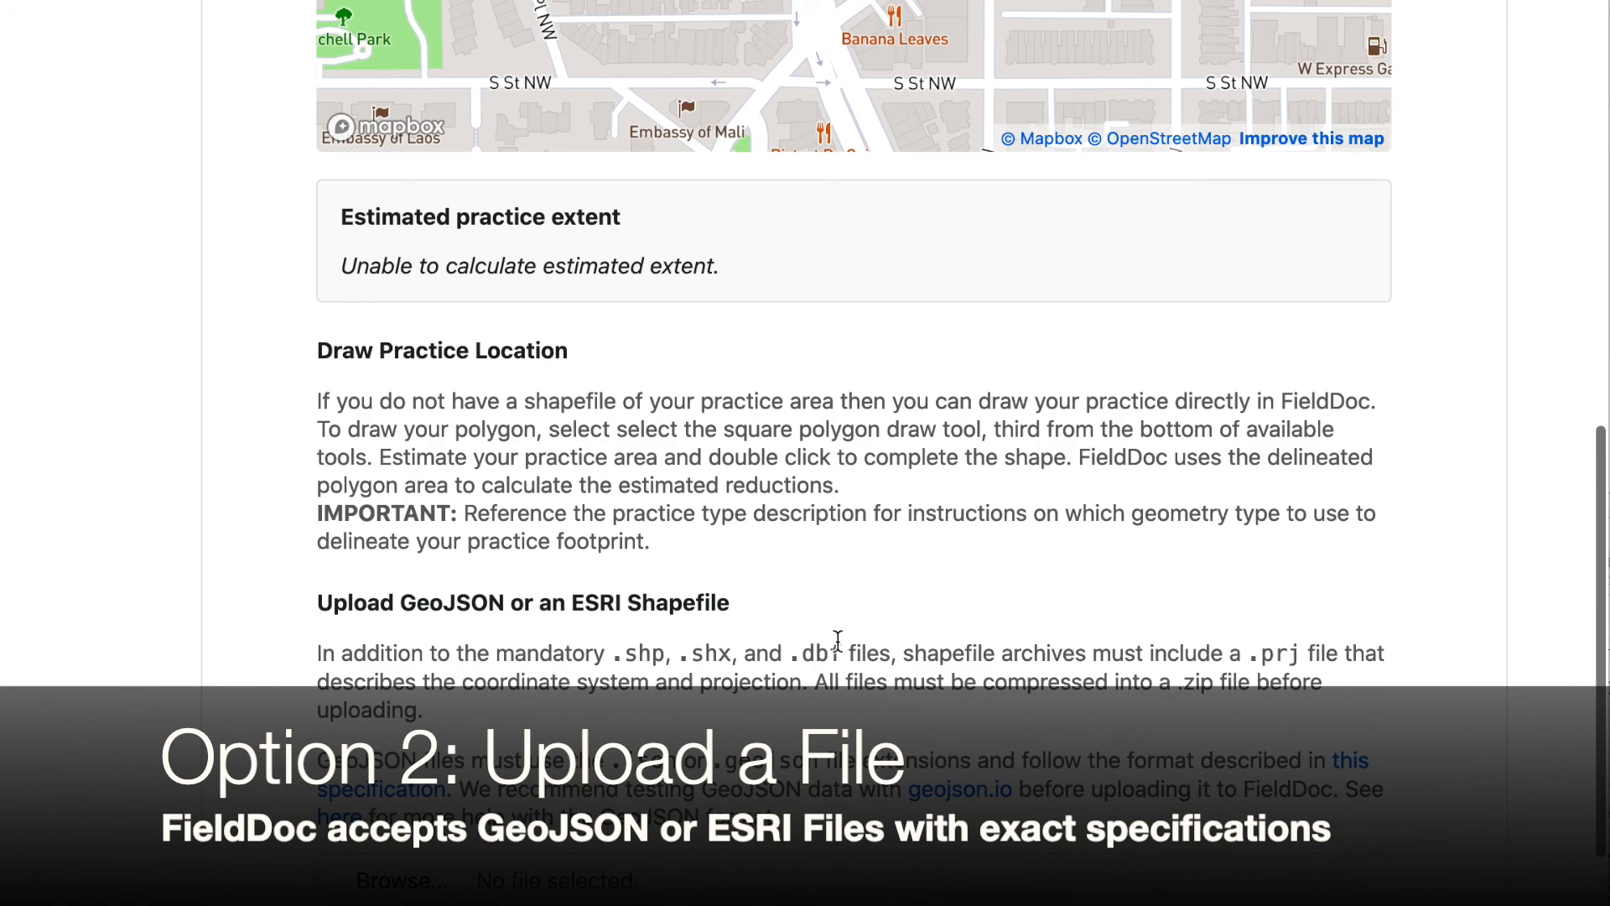
scroll(1326, 651, up, 1)
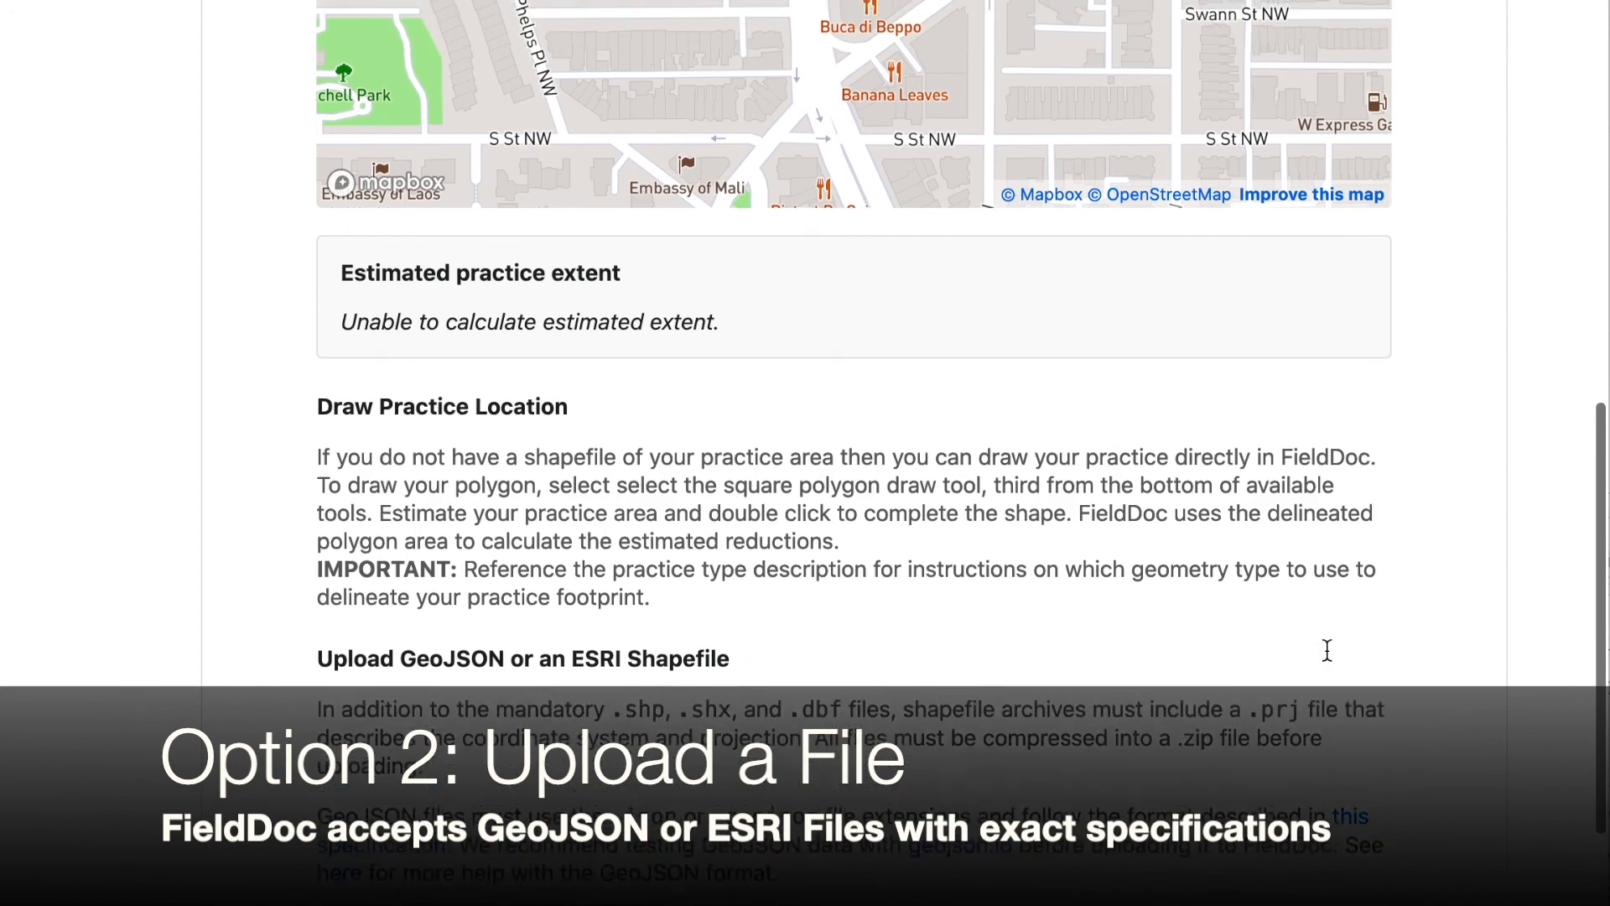
scroll(1327, 651, up, 7)
scroll(1157, 468, down, 3)
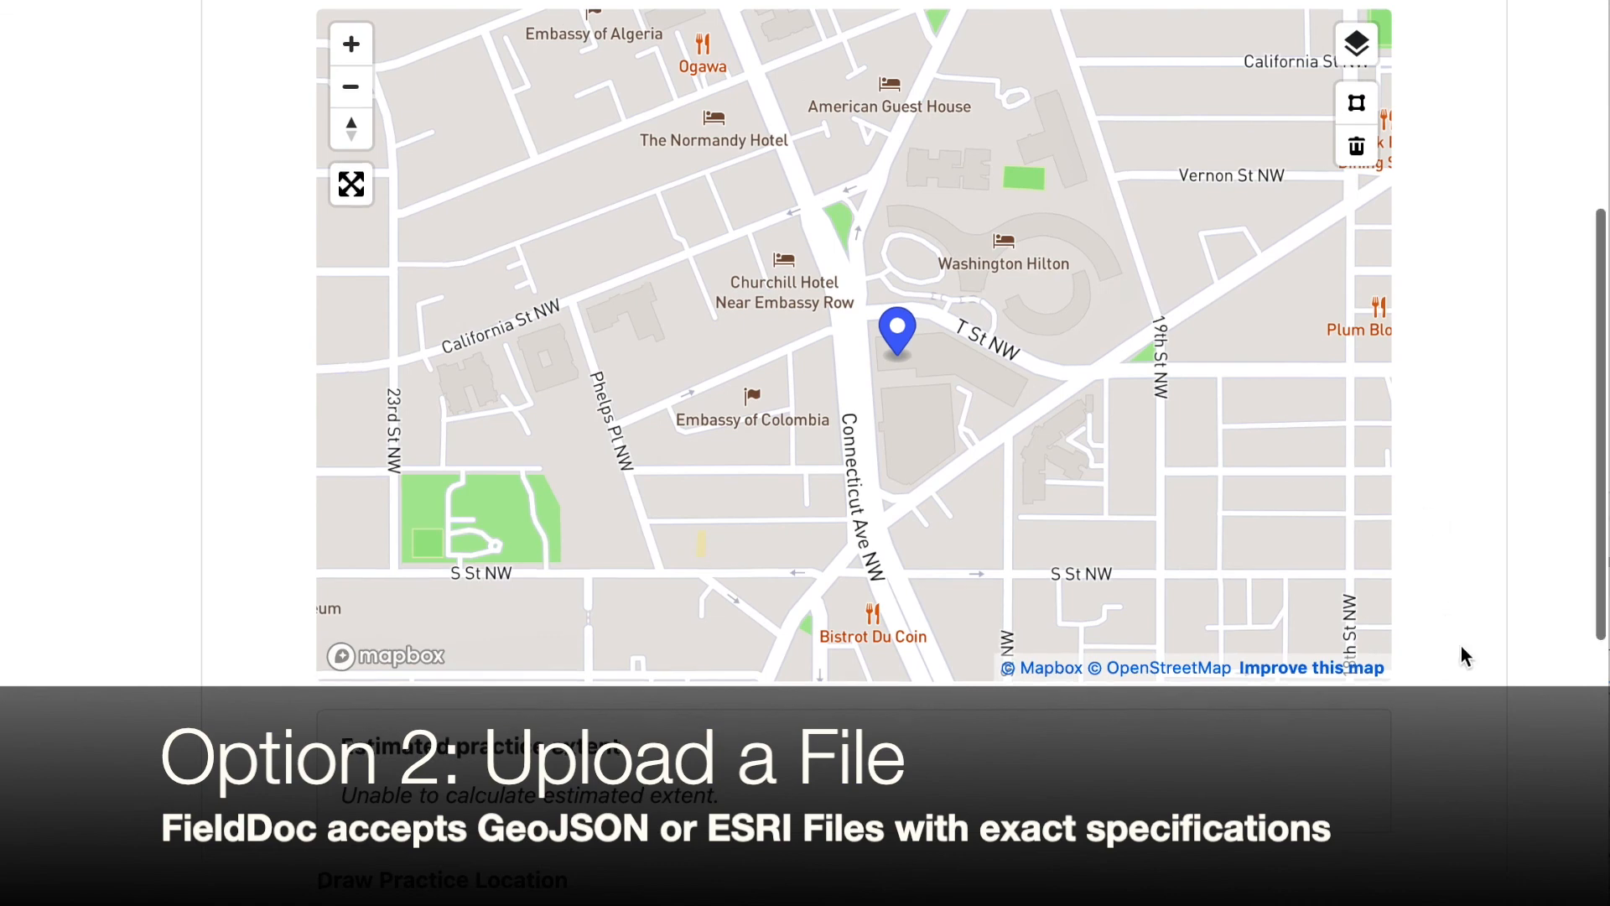
scroll(1461, 646, down, 8)
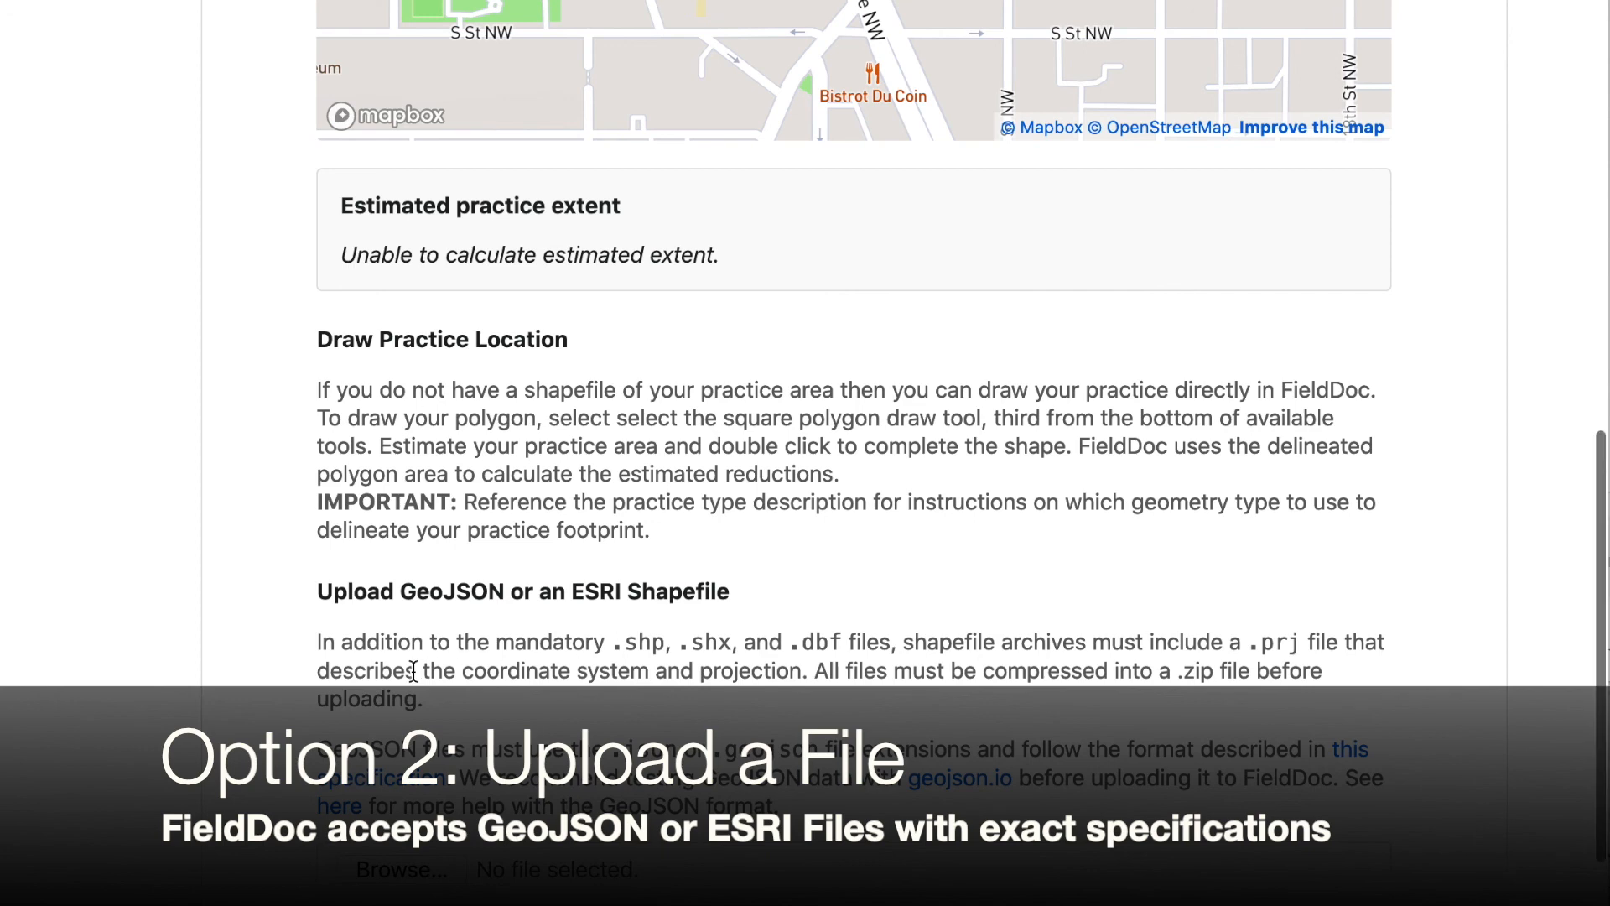
scroll(417, 695, up, 2)
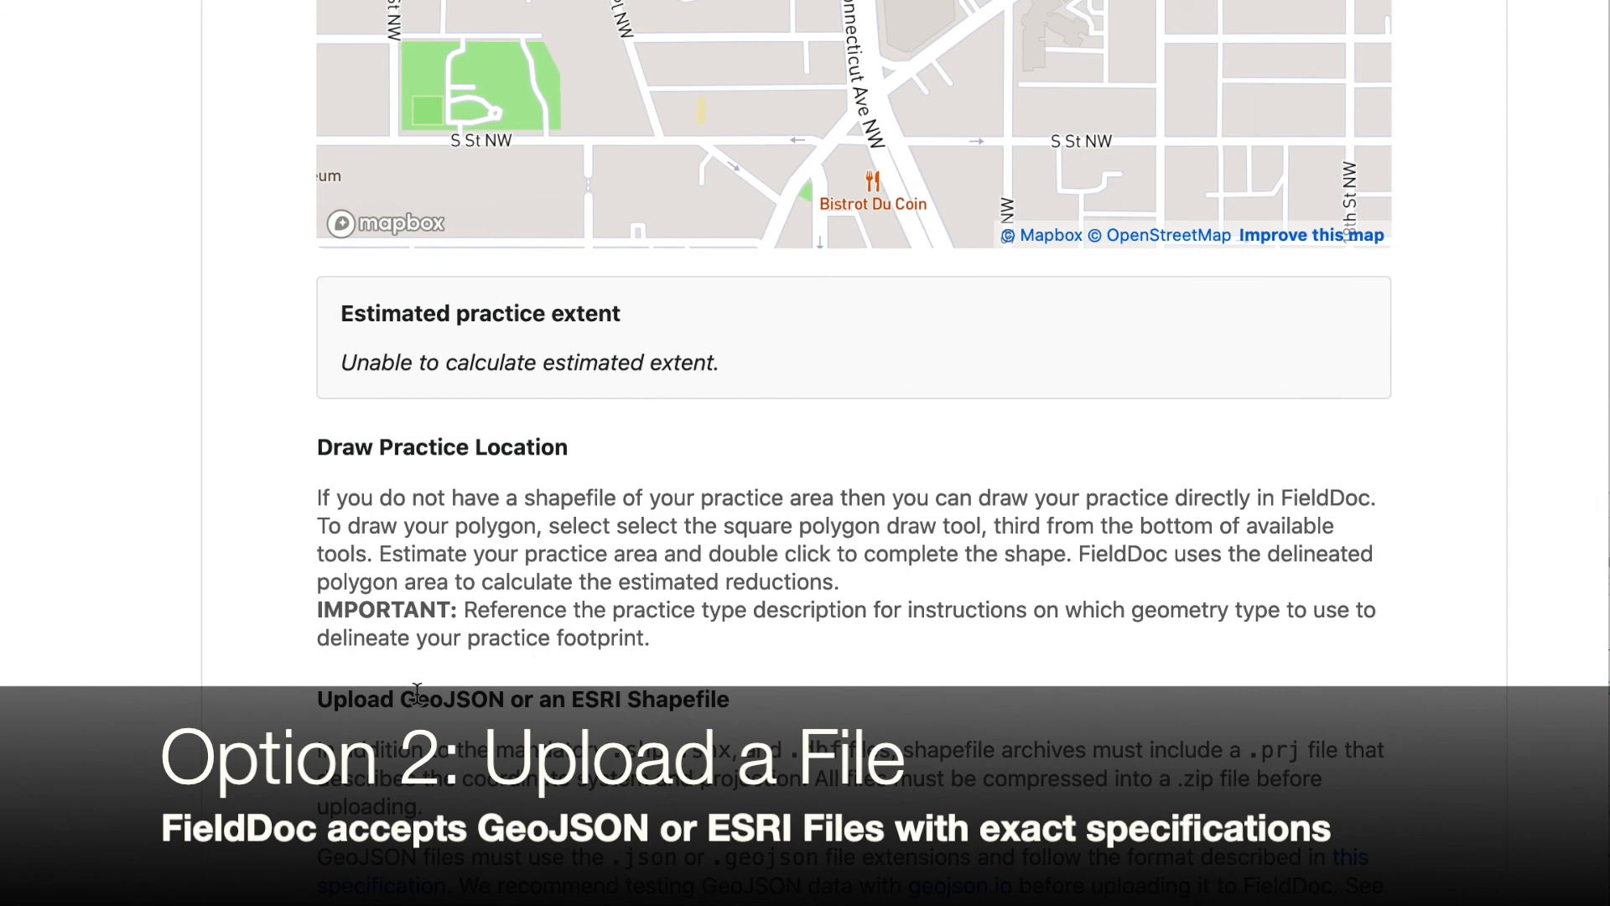
scroll(417, 694, up, 7)
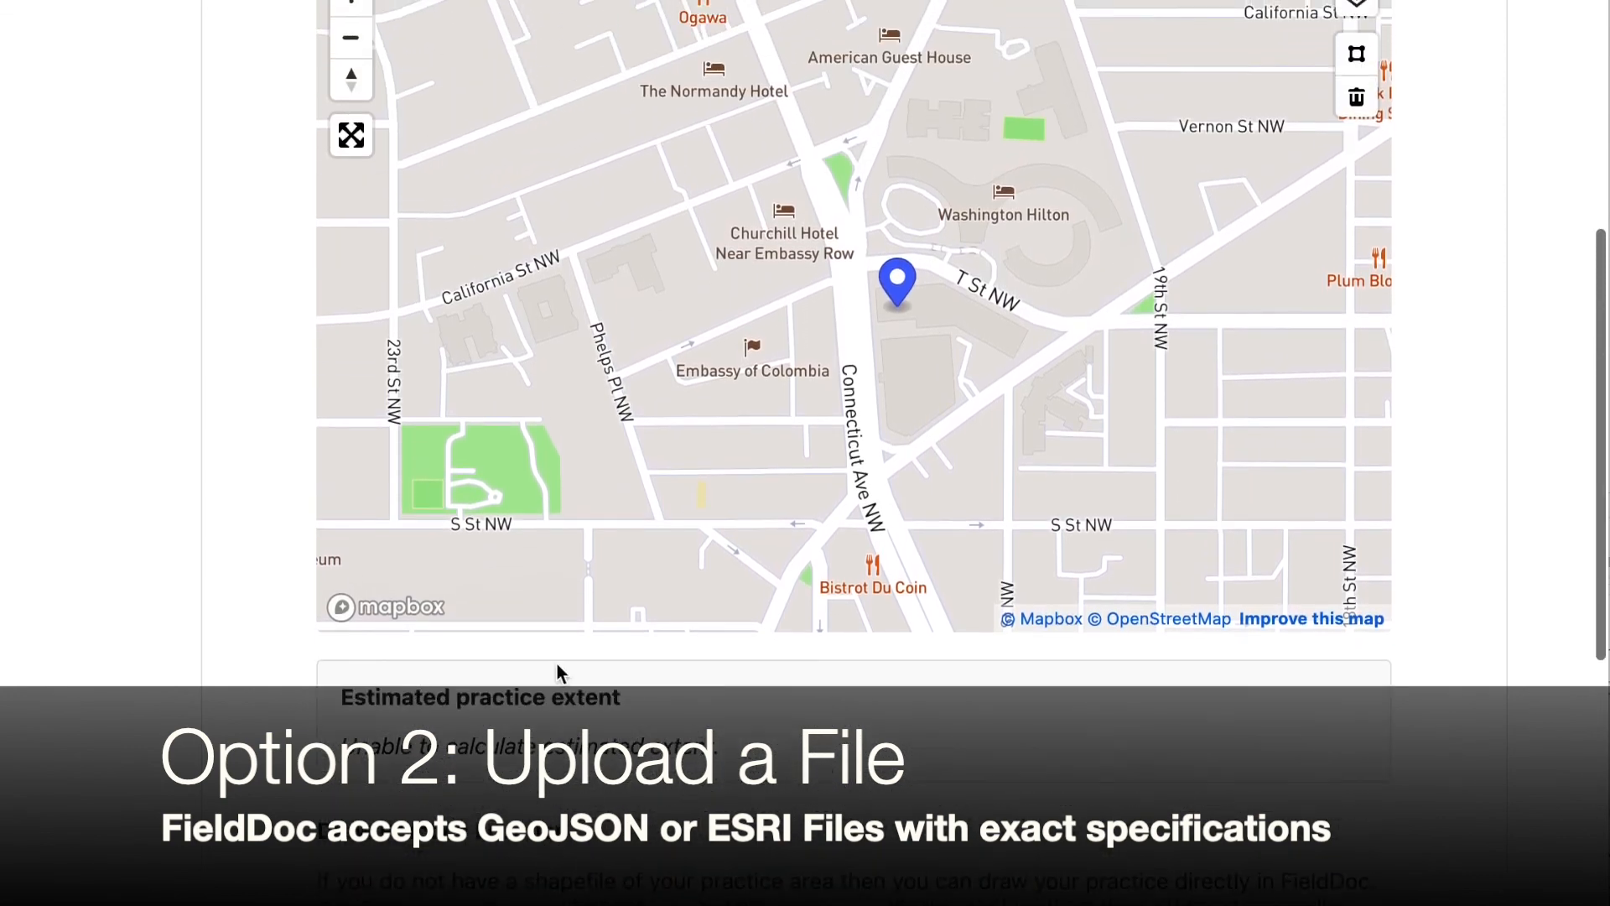
scroll(1491, 382, up, 3)
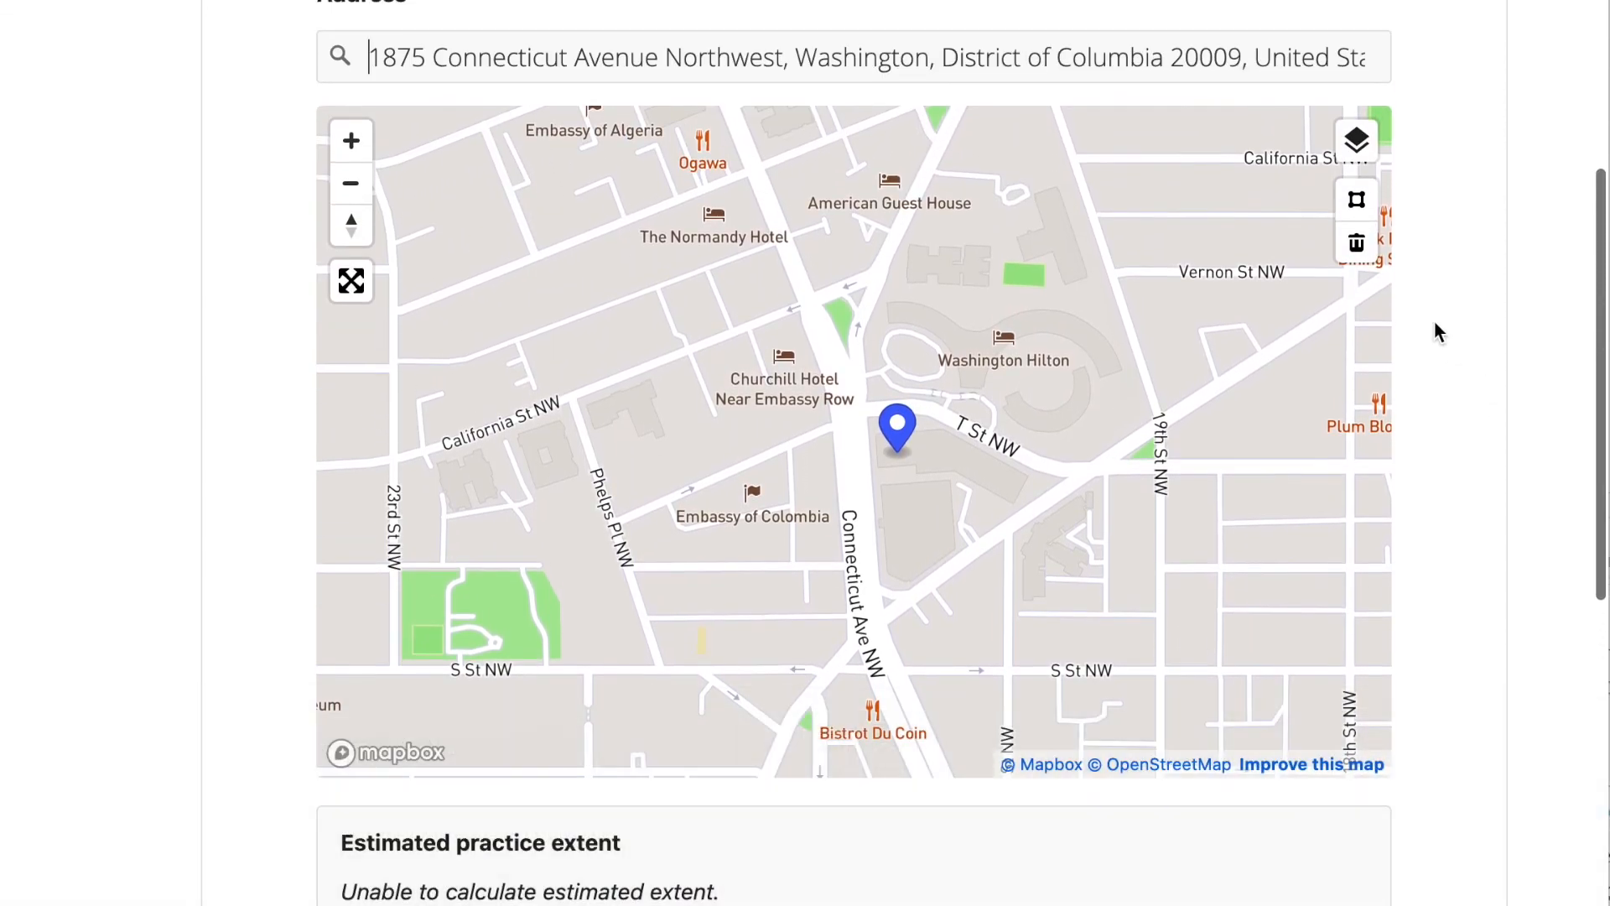
Switch the map's base layer to Satellite
click(1358, 151)
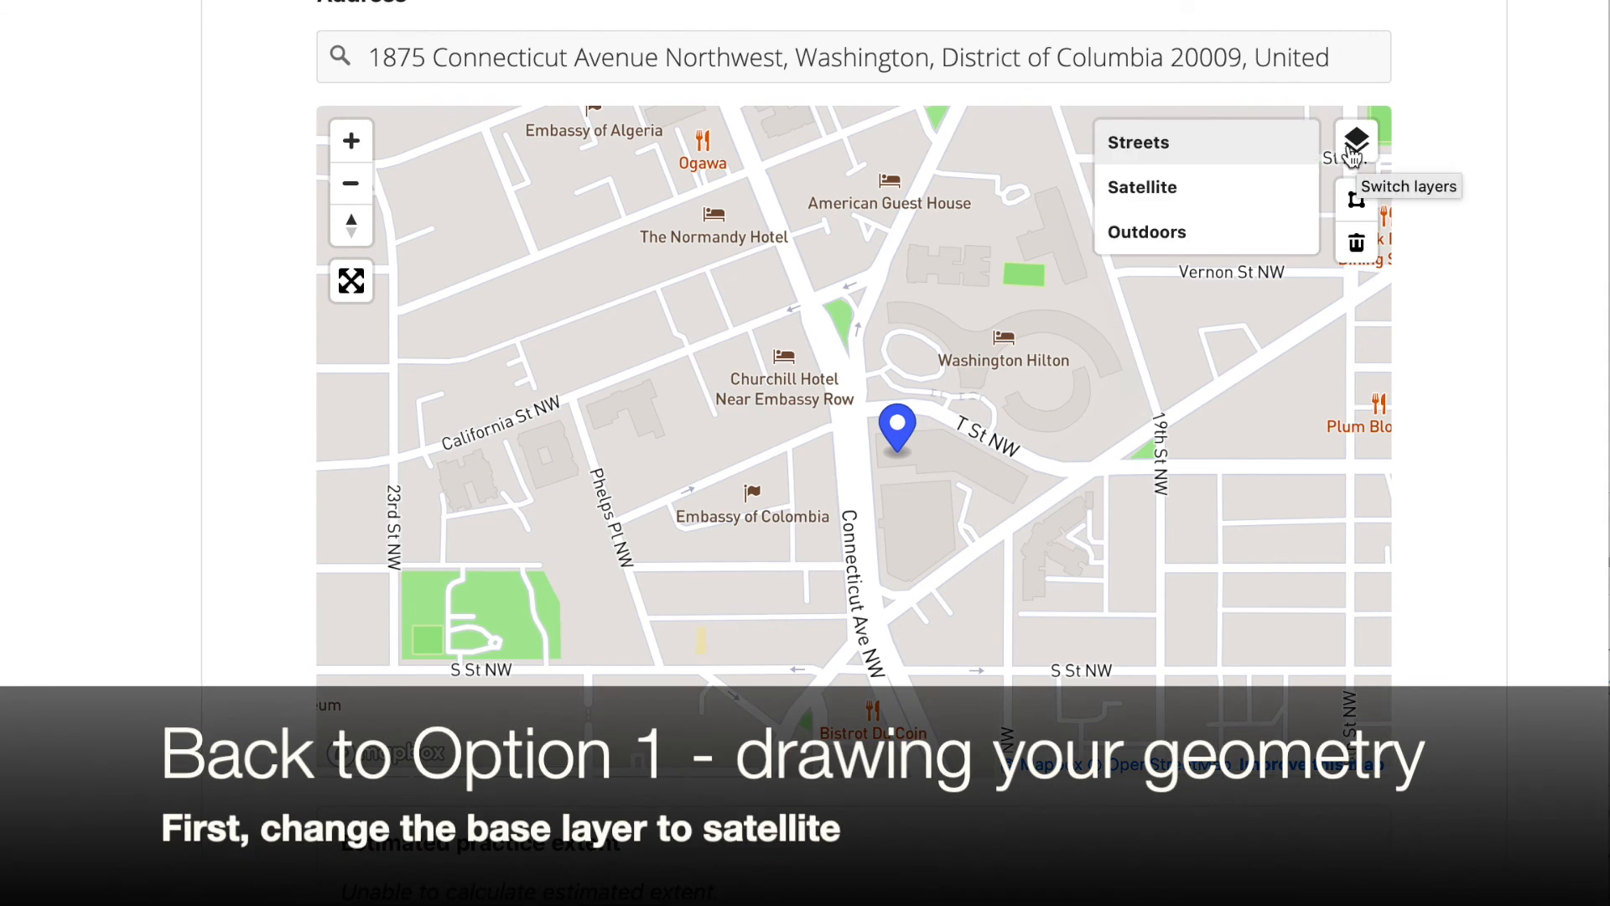
click(1209, 212)
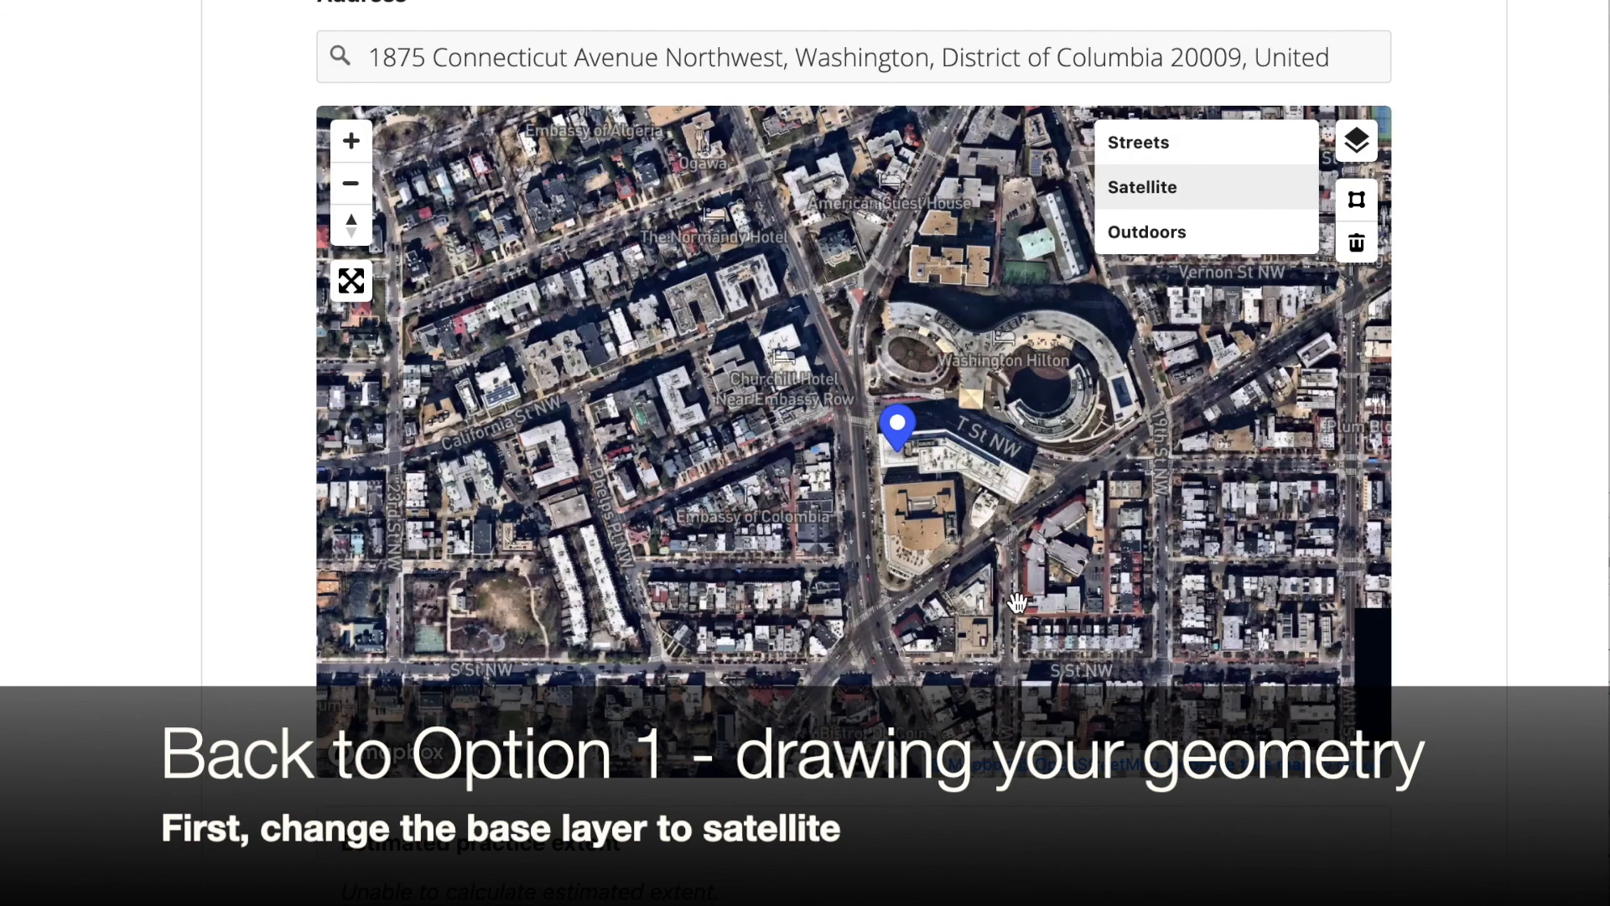
Draw a polygon around the block bounded by Connecticut Ave NW, T St NW and Florida Ave NW, about 3.16 acres
click(351, 142)
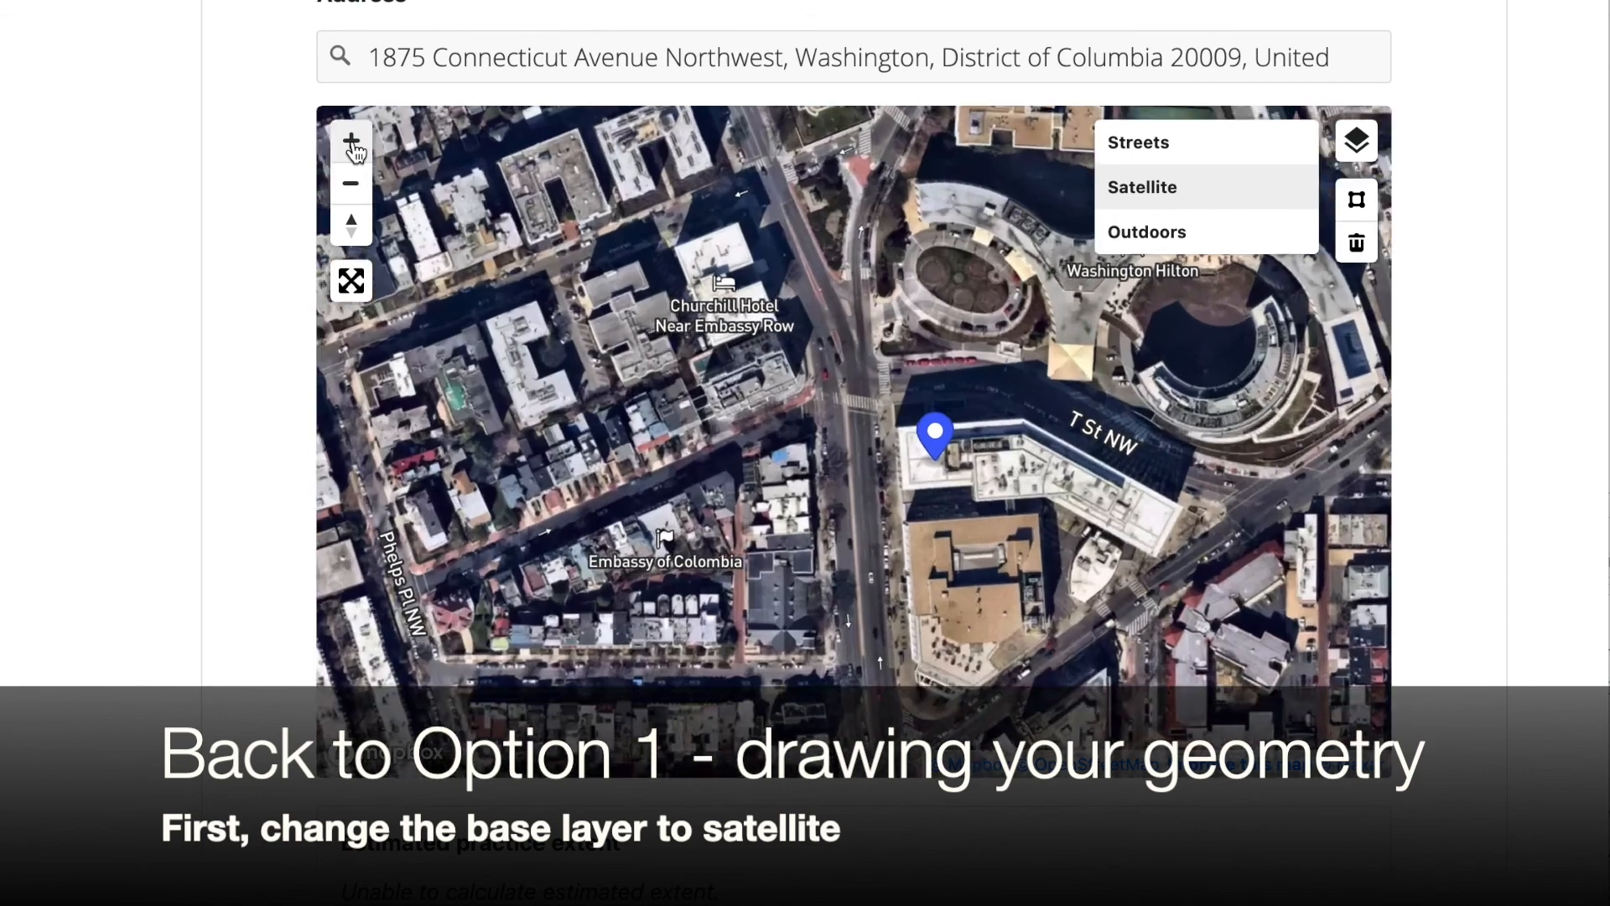
click(351, 142)
drag(661, 564, 478, 362)
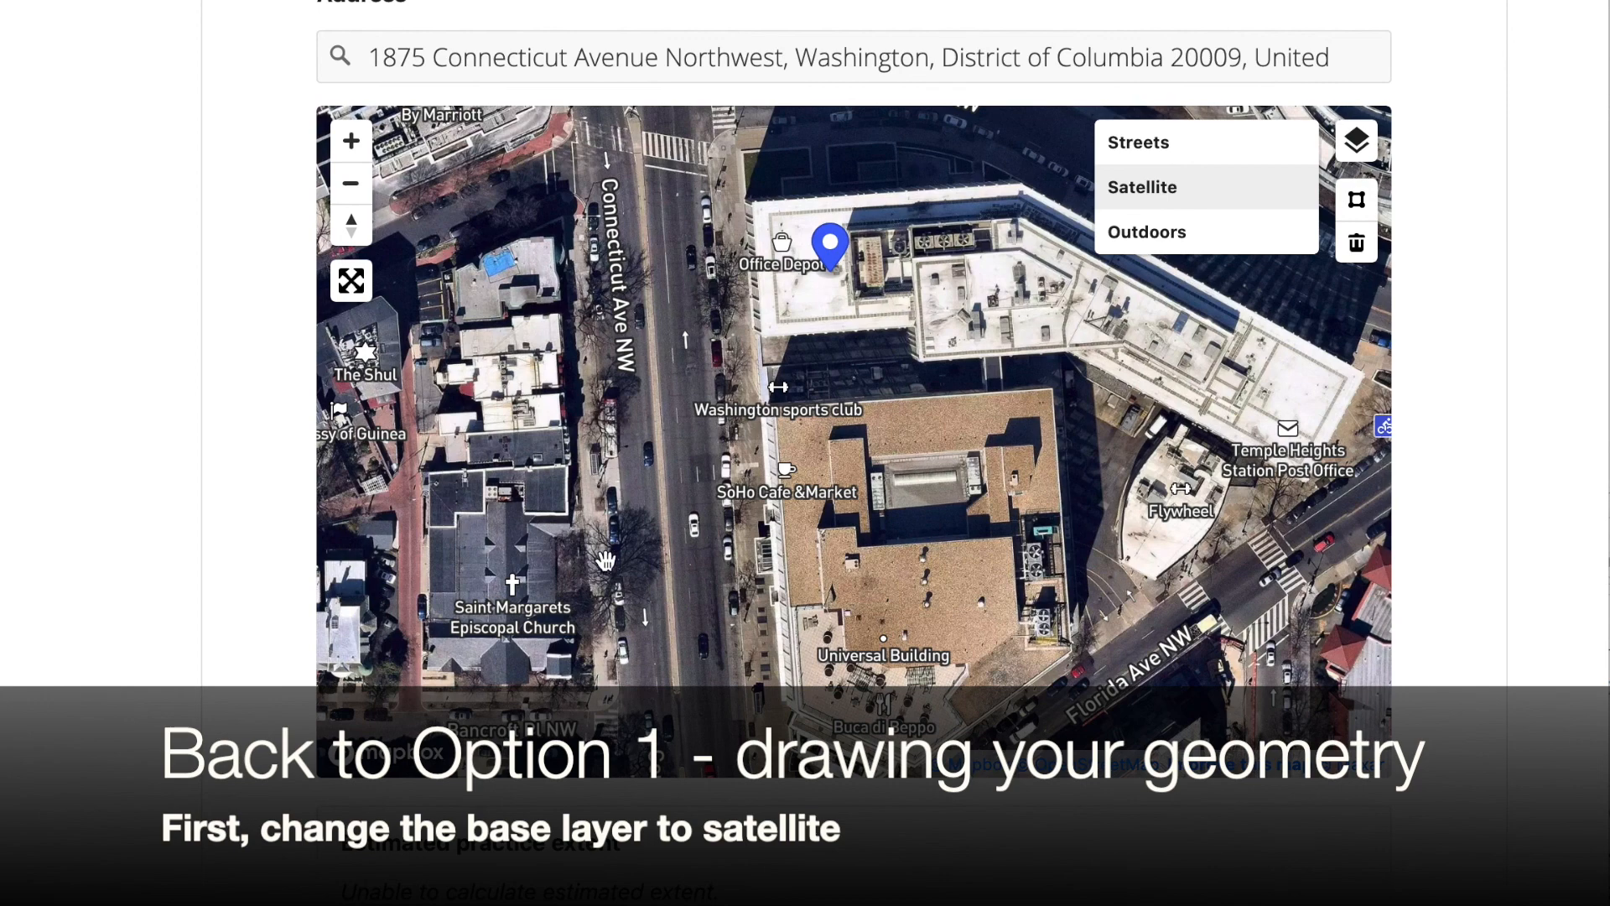
scroll(605, 561, down, 2)
scroll(606, 560, down, 2)
drag(916, 651, 923, 566)
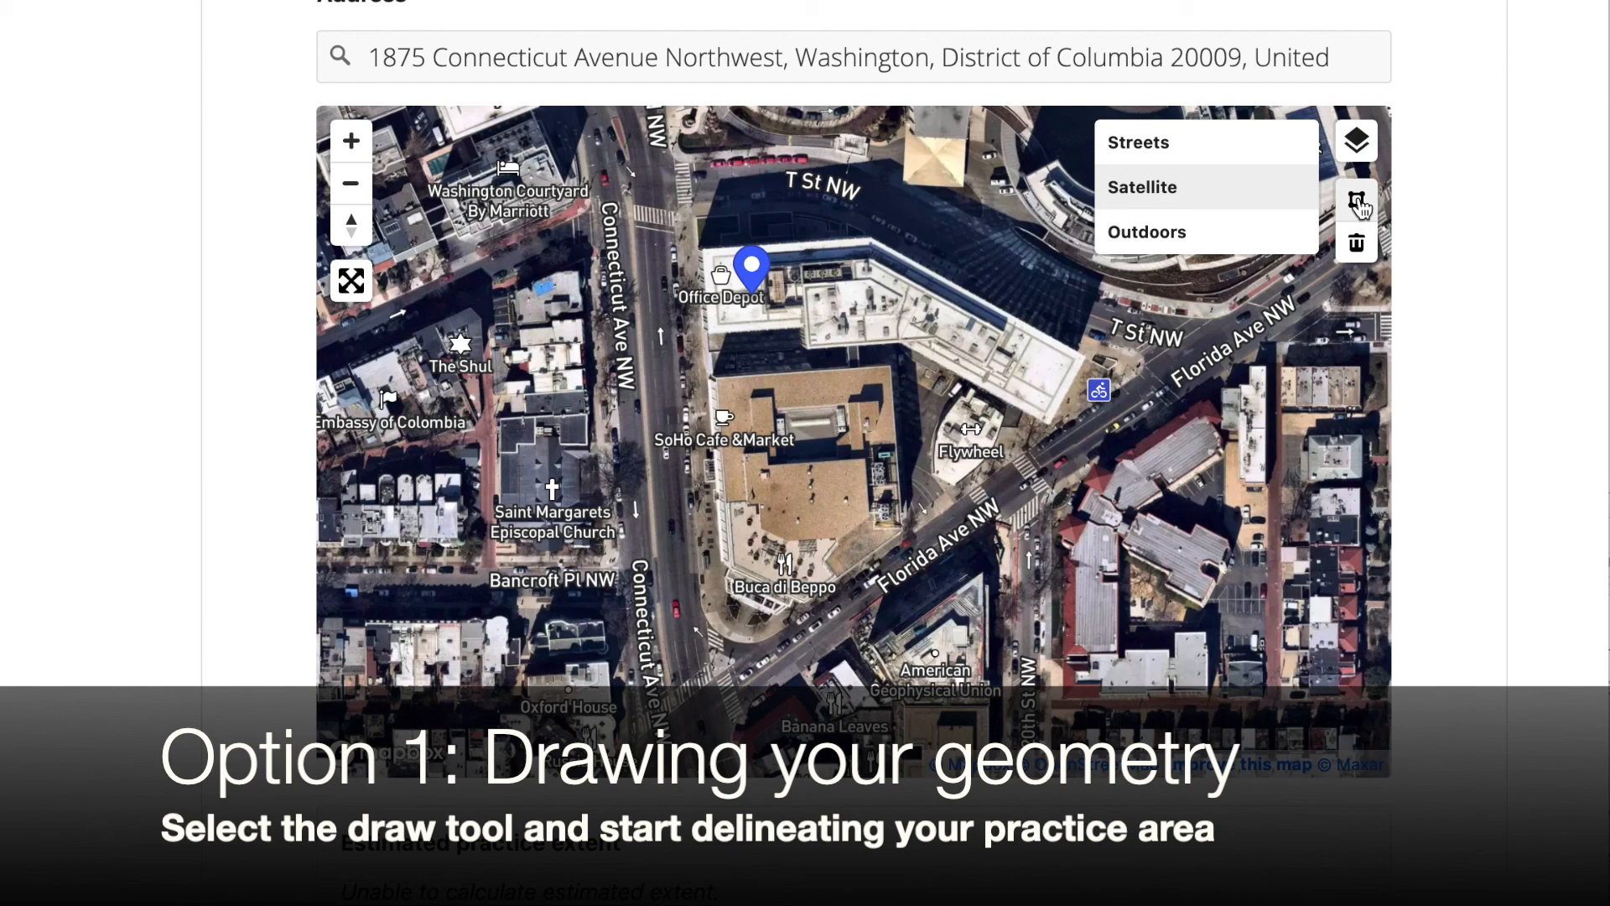
click(1358, 202)
click(677, 210)
click(684, 353)
click(713, 629)
click(786, 631)
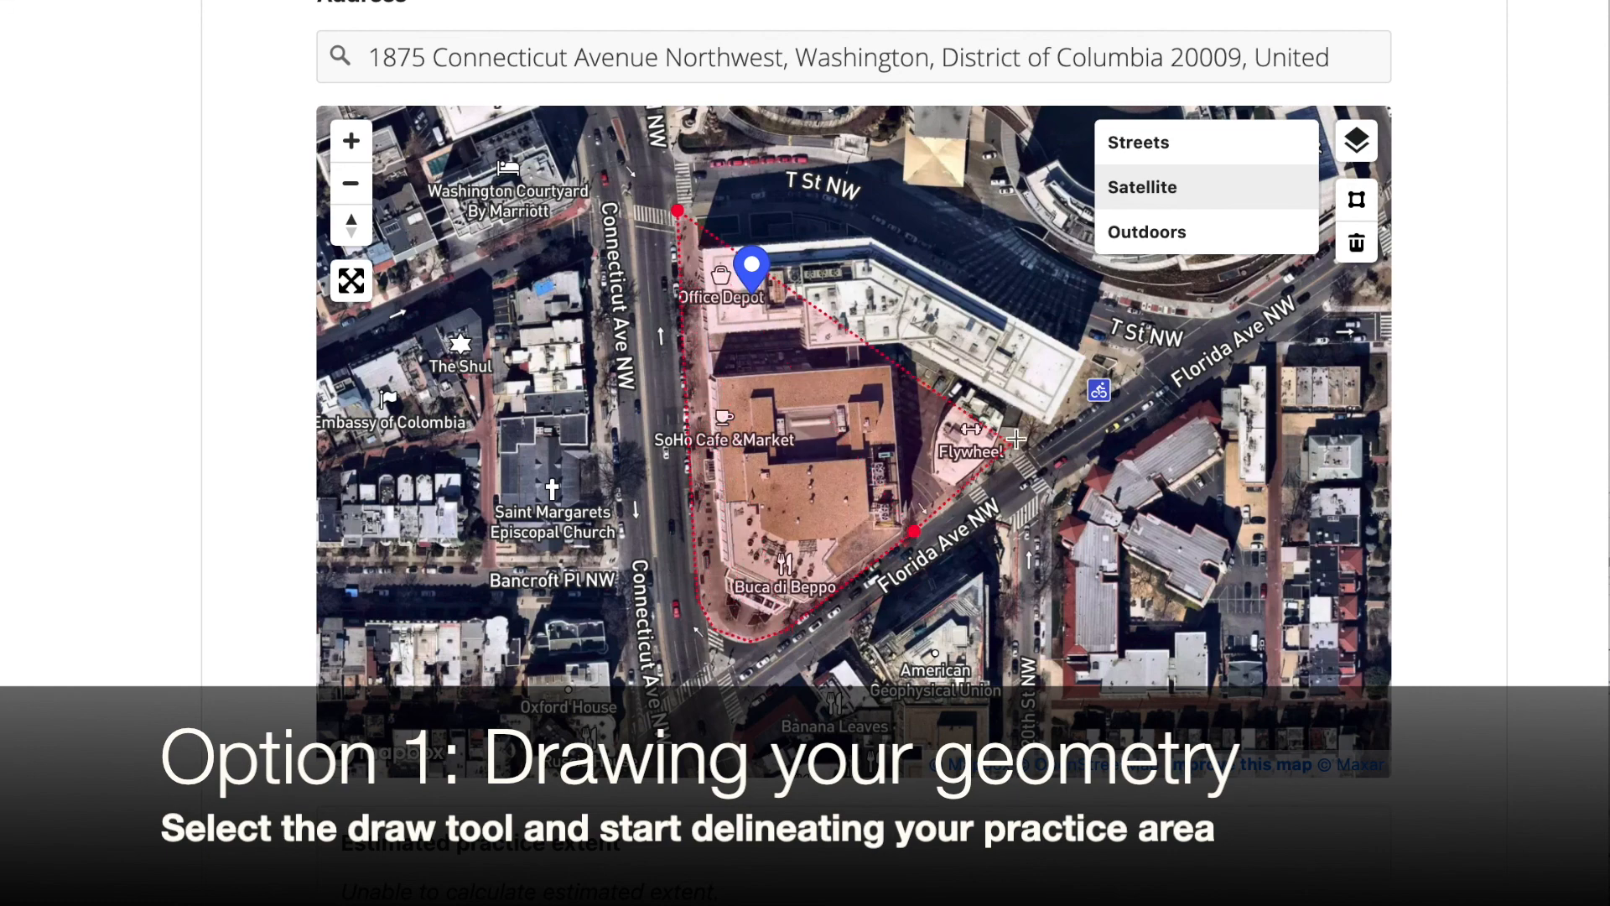
click(1135, 380)
click(1144, 361)
click(1109, 343)
click(934, 265)
click(843, 209)
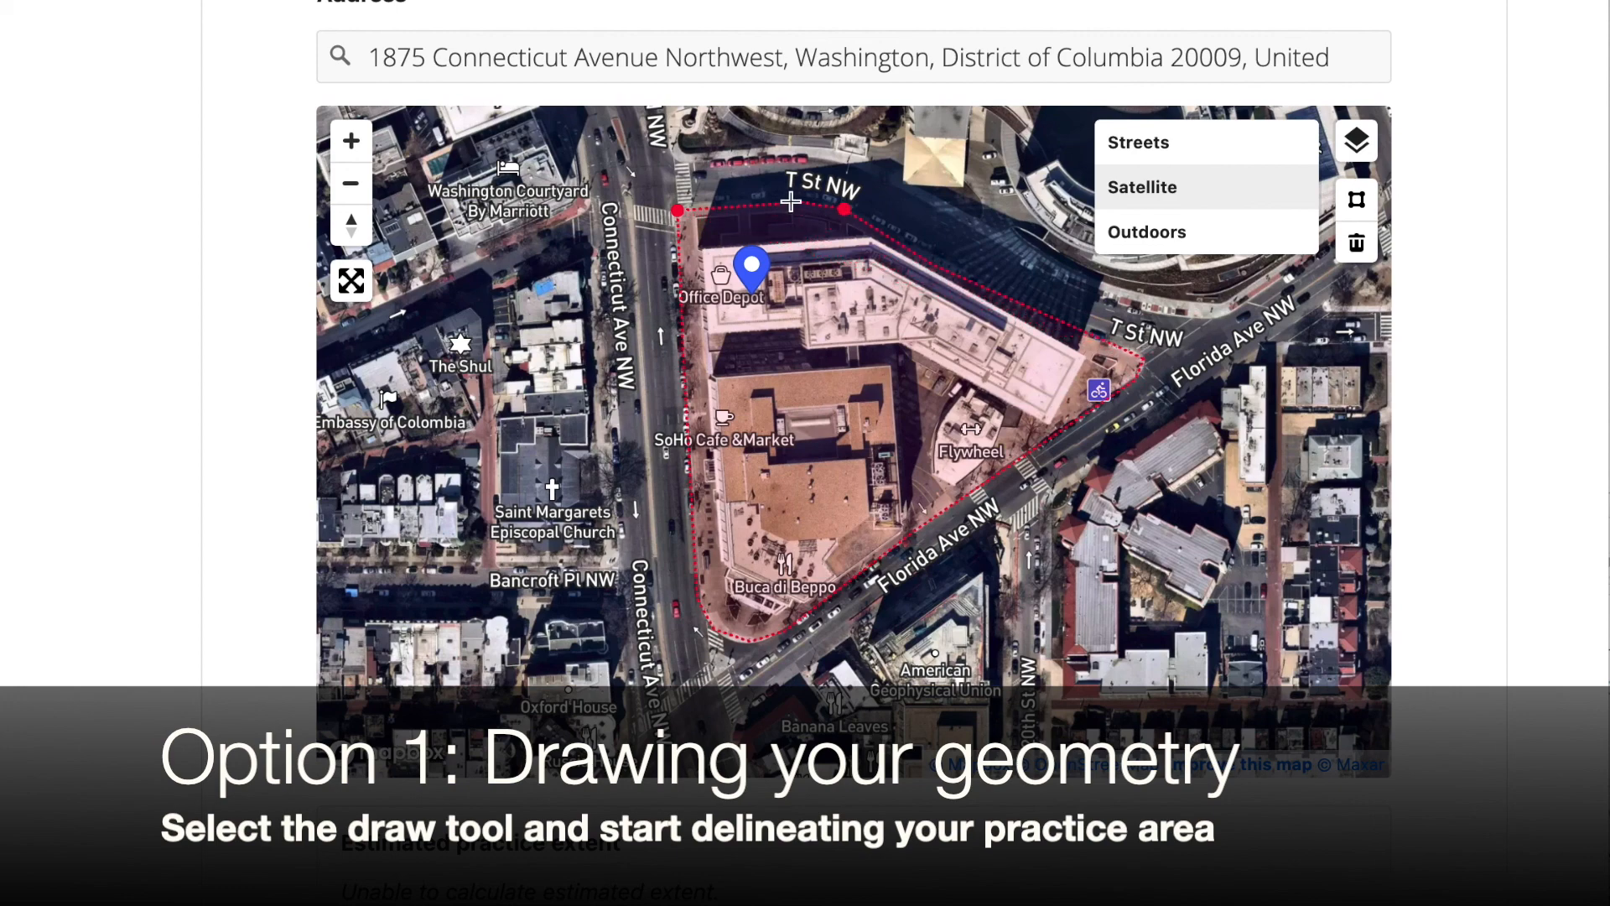
double_click(762, 198)
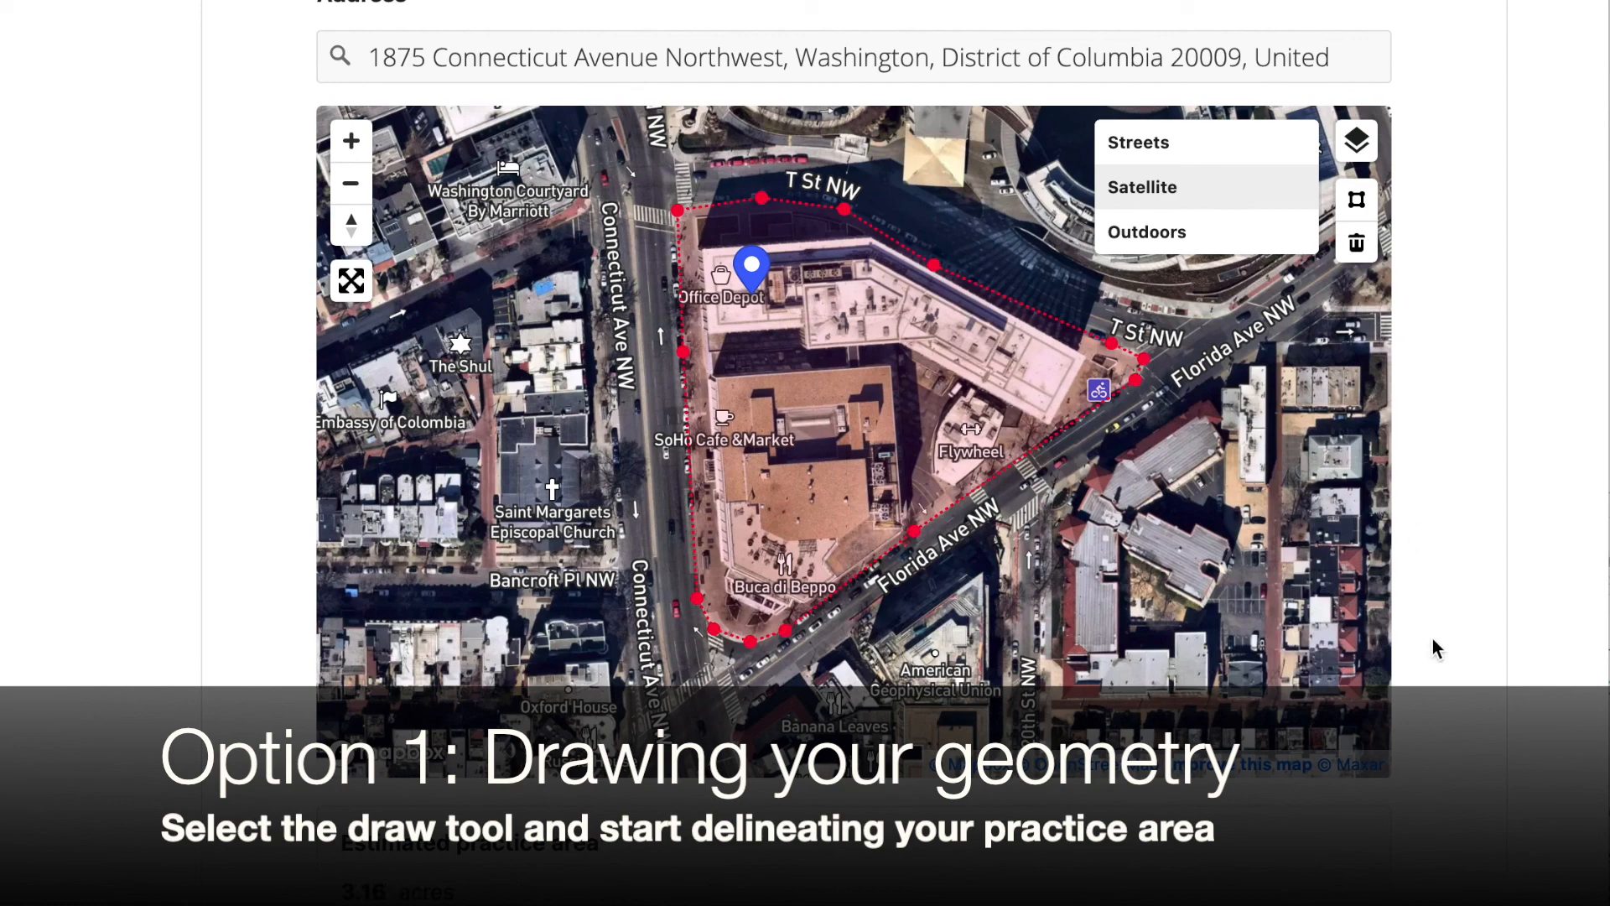
scroll(1433, 646, down, 3)
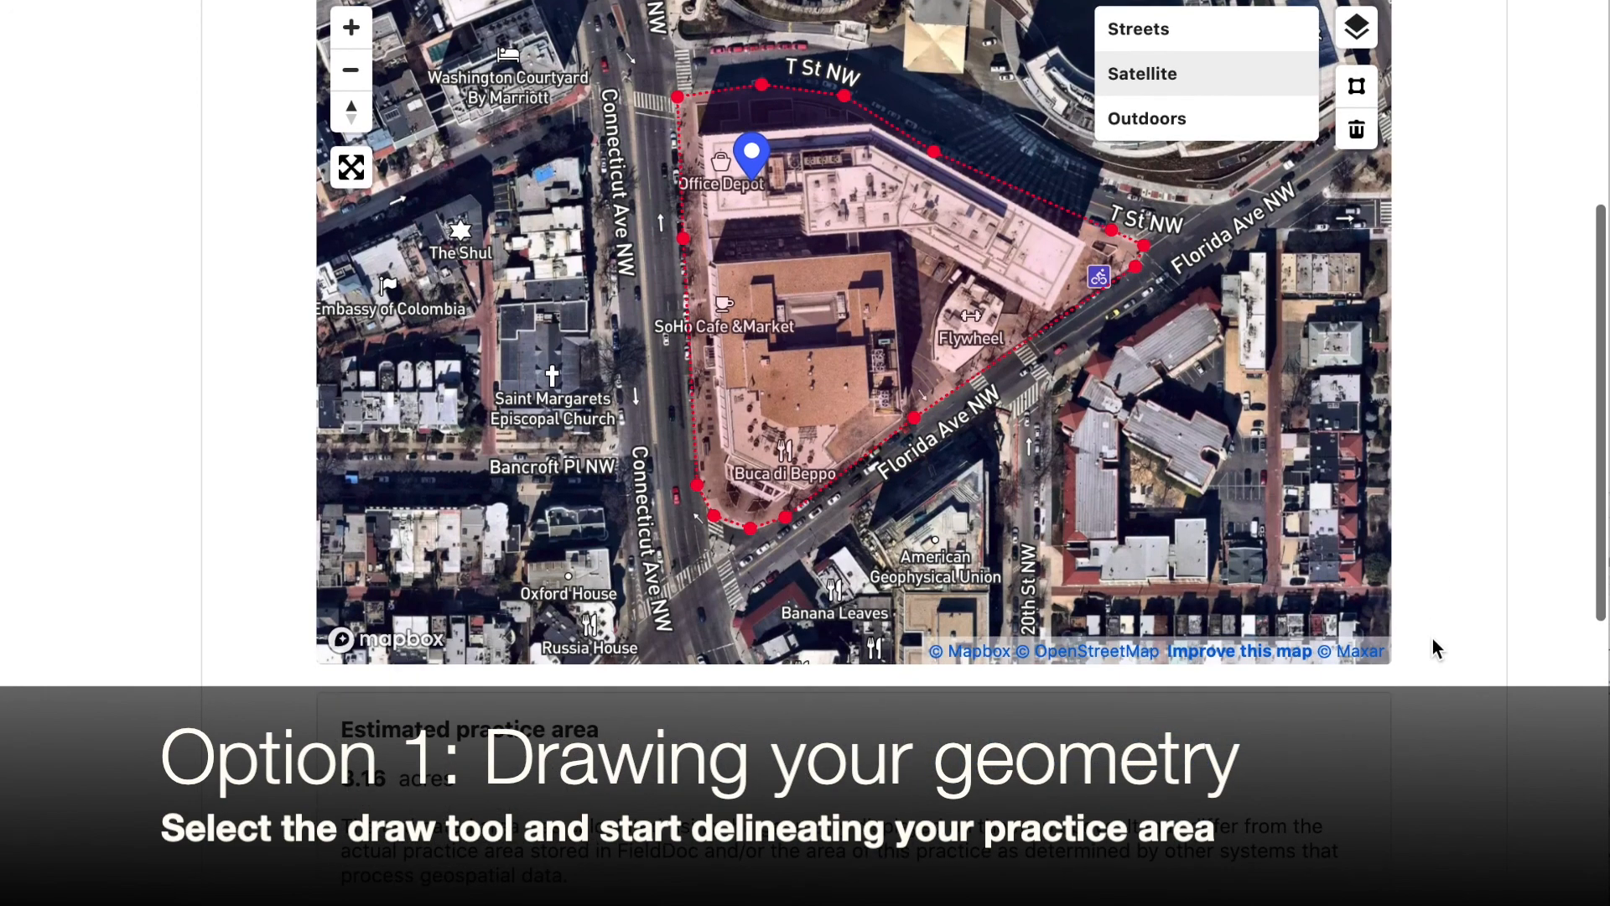
scroll(1432, 648, down, 2)
scroll(1432, 647, down, 2)
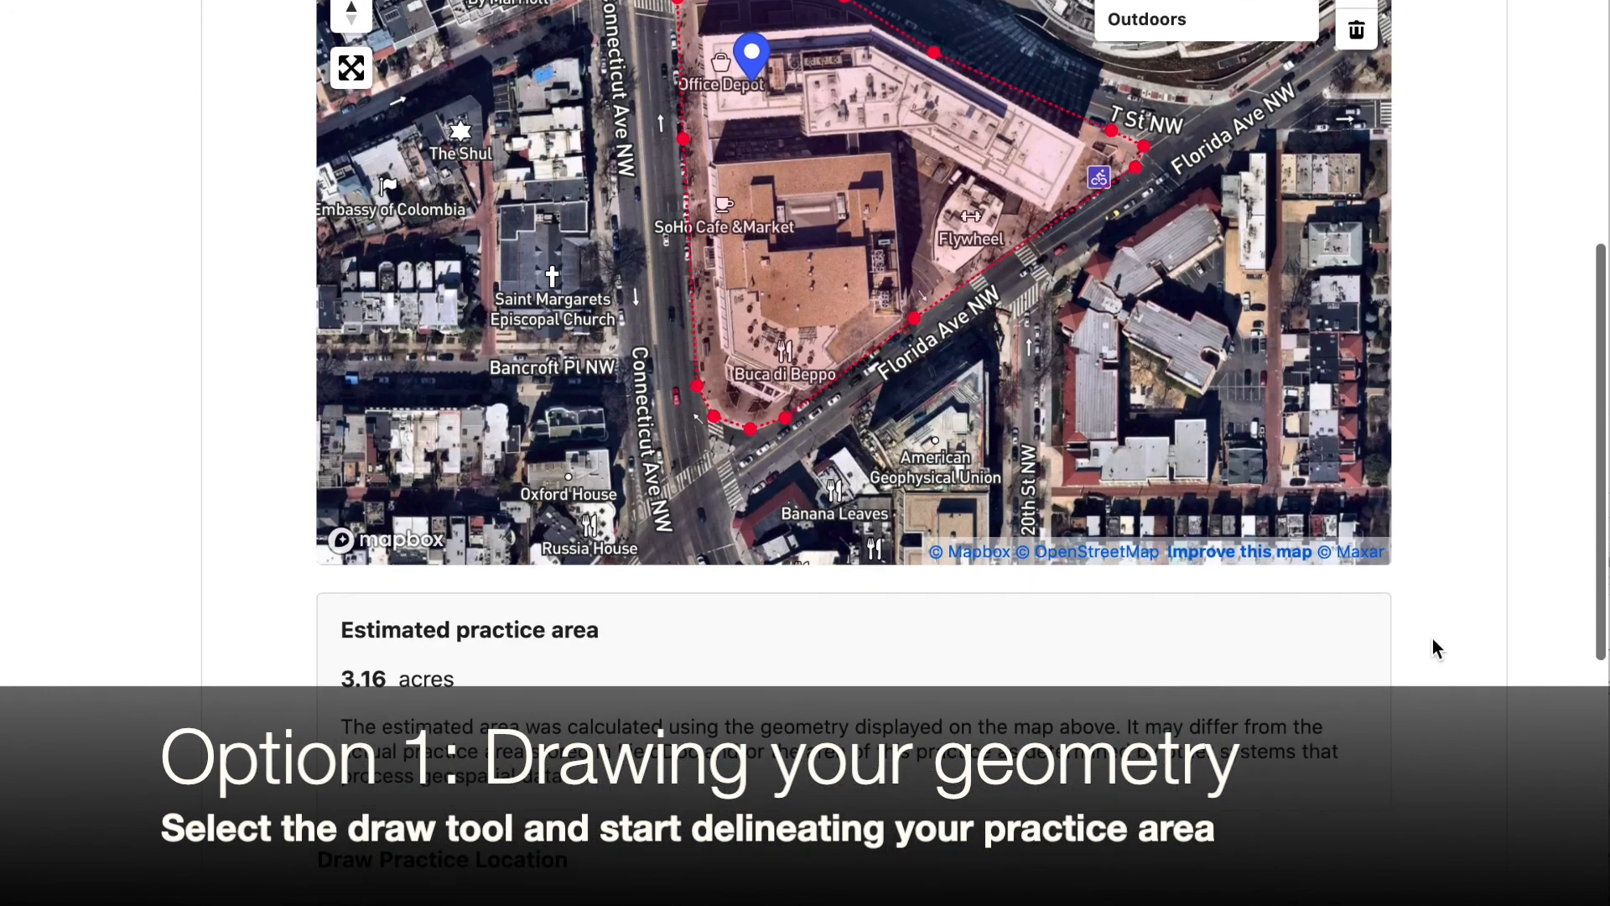
scroll(1433, 642, down, 1)
scroll(1433, 641, down, 2)
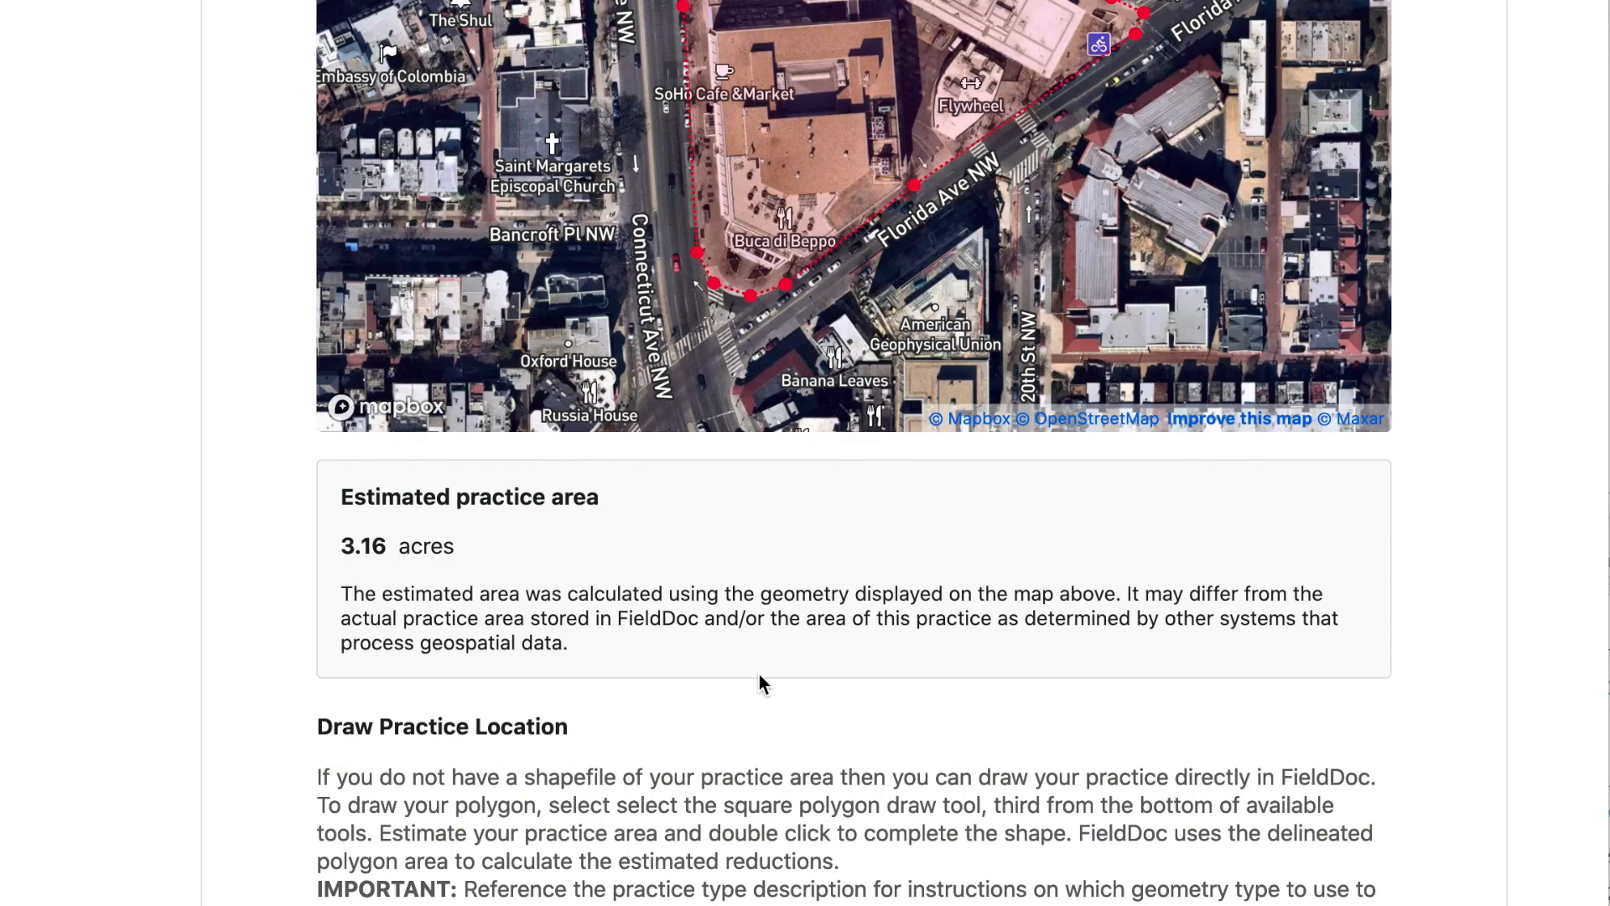
Reshape the polygon by moving its vertices to follow the building edges along T St NW, about 2.87 acres
scroll(758, 679, up, 3)
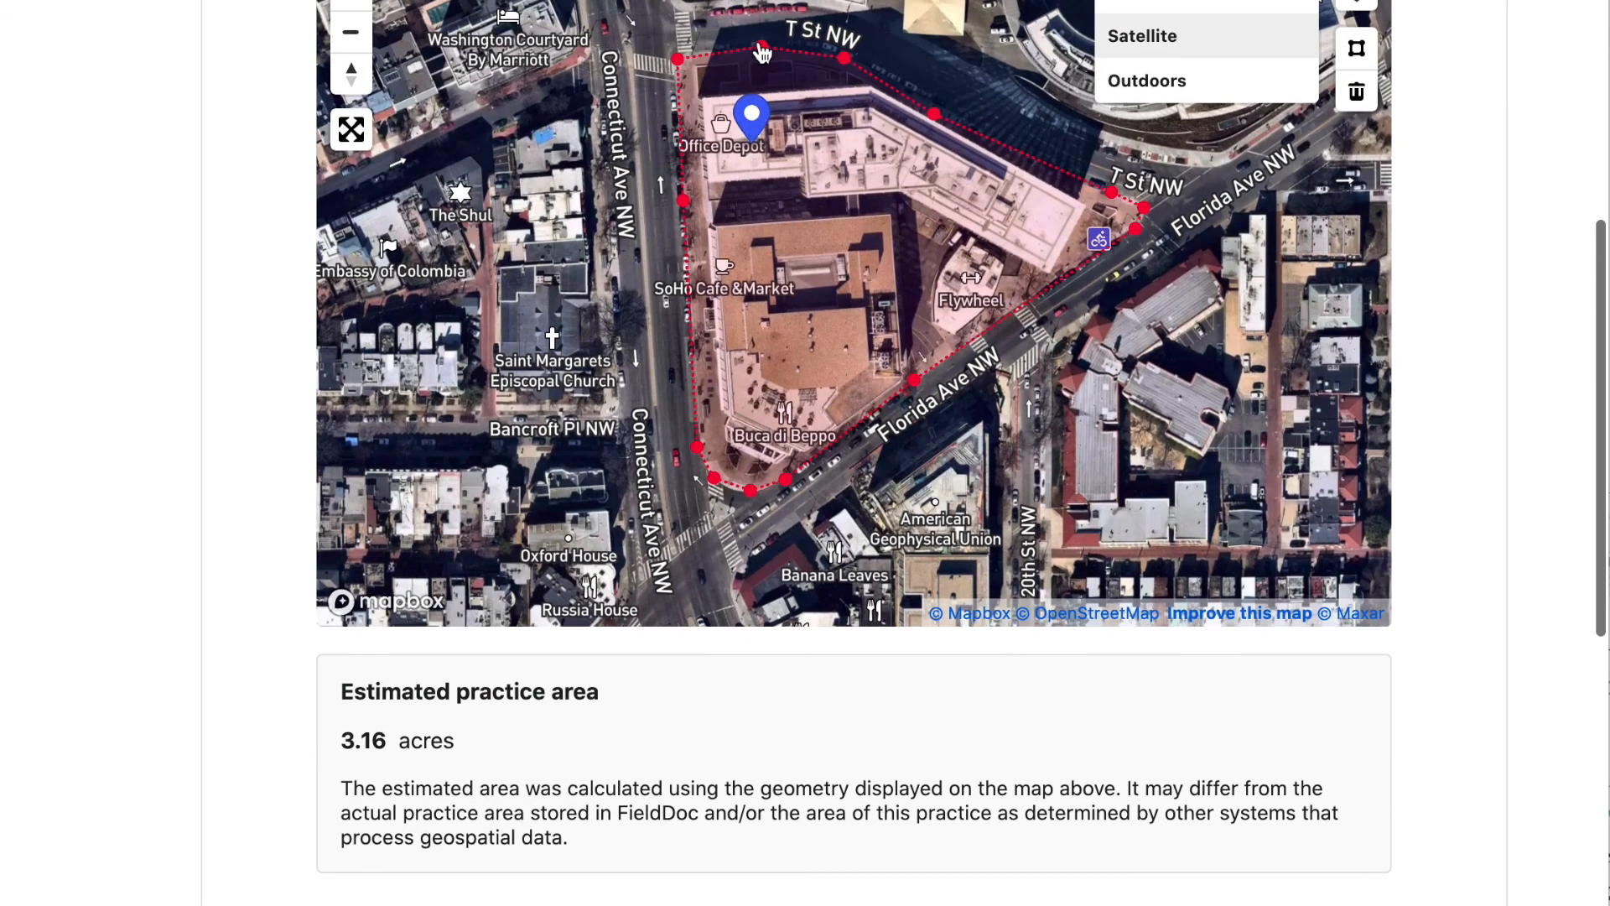
drag(761, 52, 759, 127)
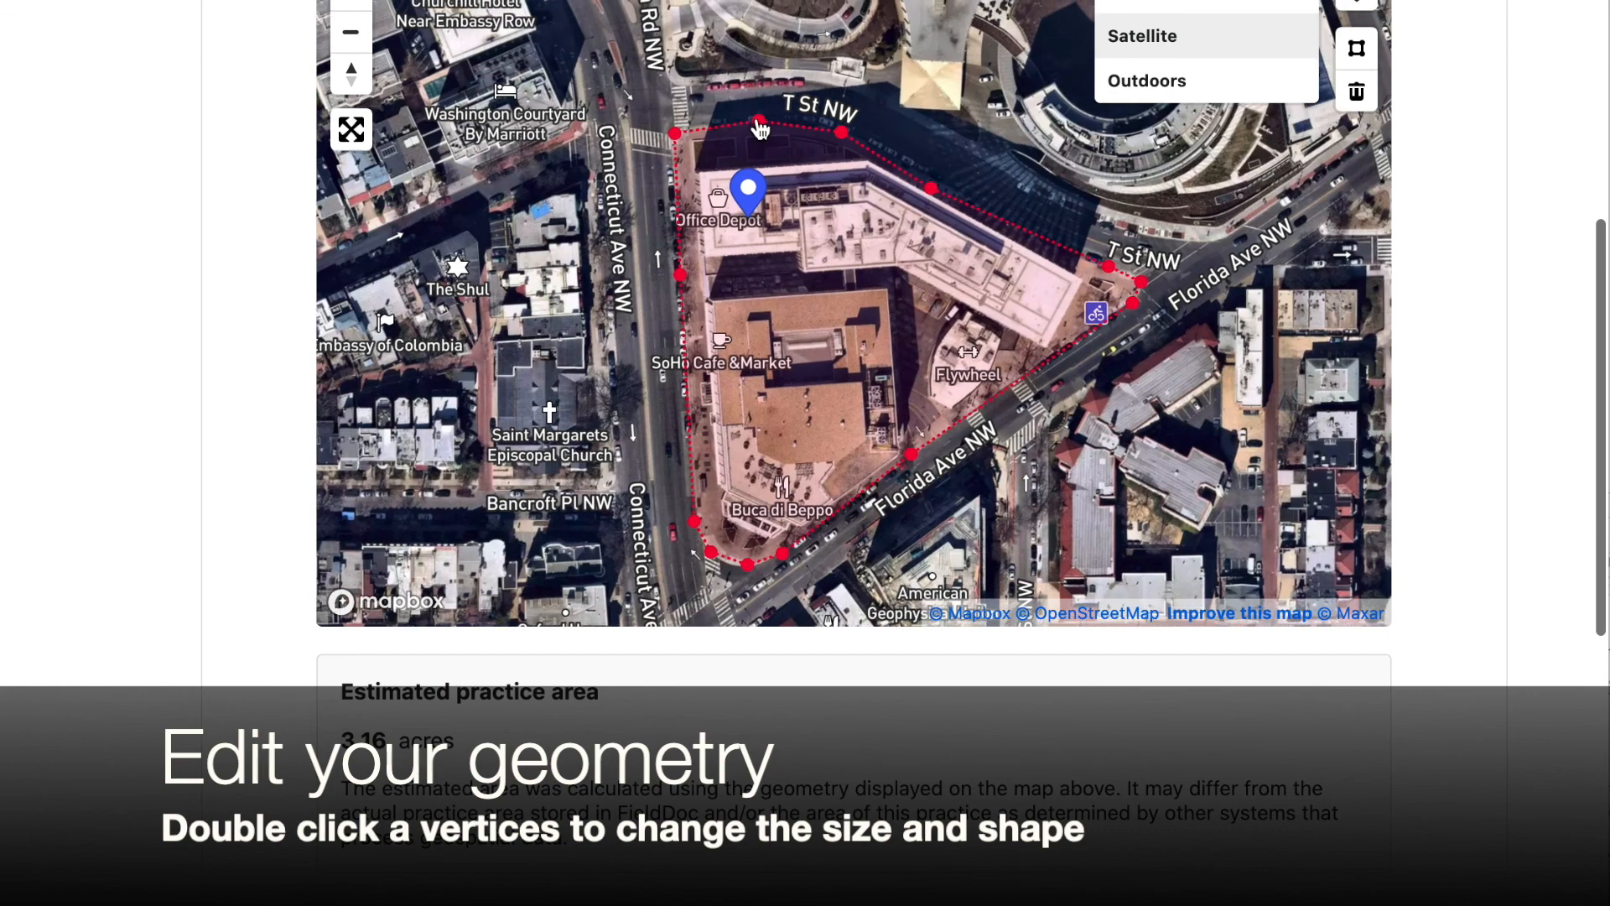
double_click(676, 137)
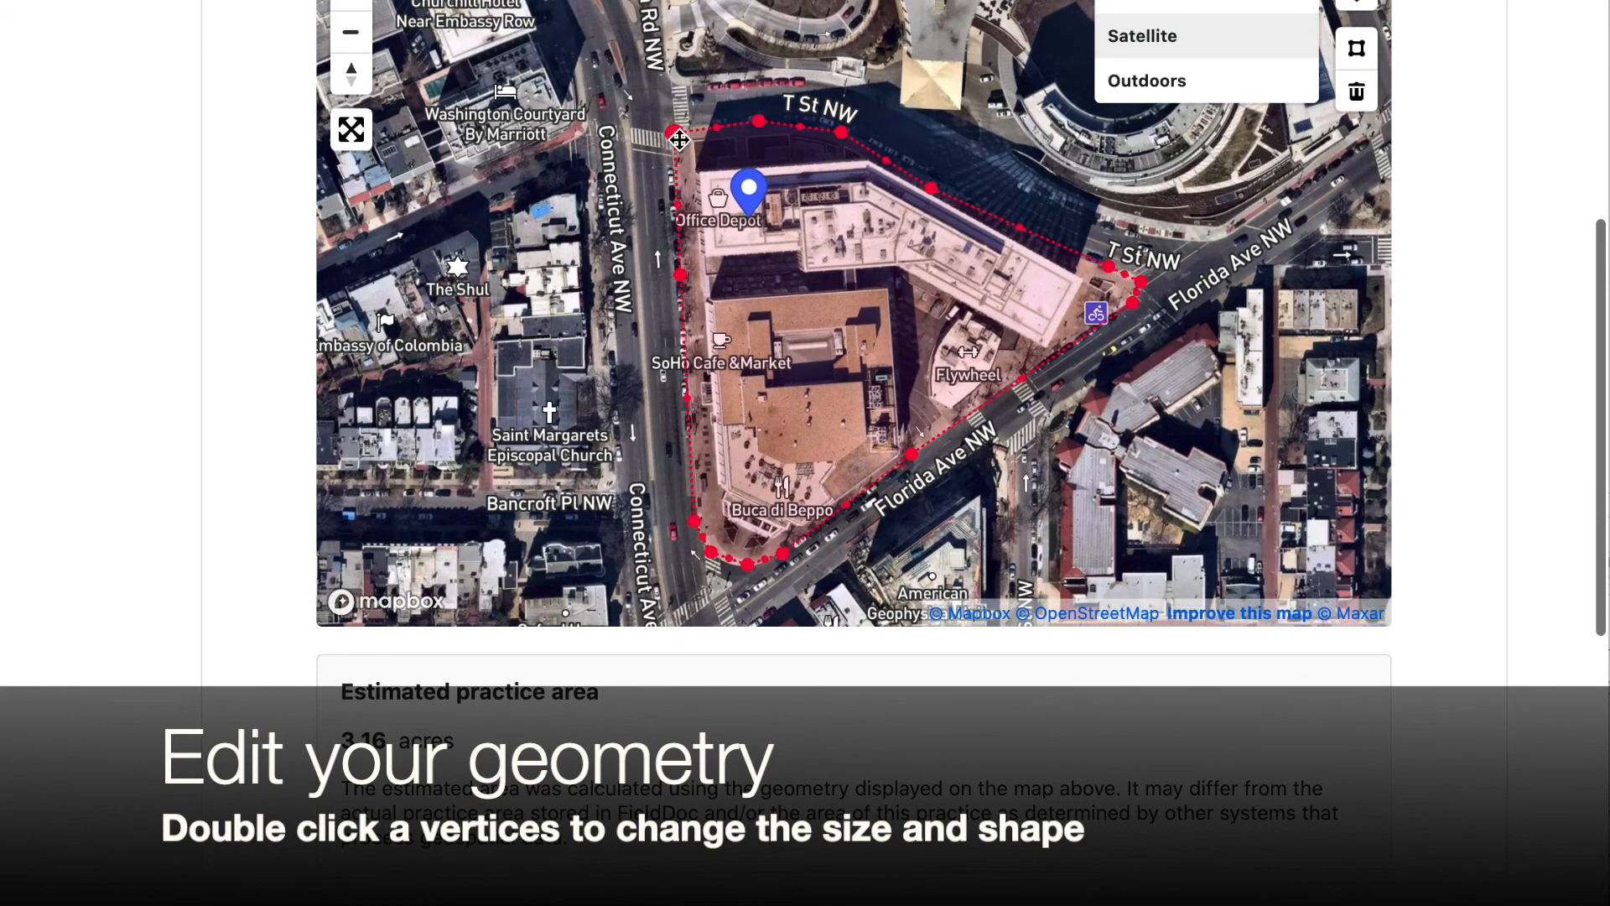
click(675, 132)
drag(675, 132, 840, 154)
click(930, 193)
click(1022, 229)
drag(1022, 228, 1016, 246)
mouse_move(1111, 268)
mouse_down()
mouse_move(1081, 278)
mouse_move(1106, 290)
mouse_up()
click(1142, 283)
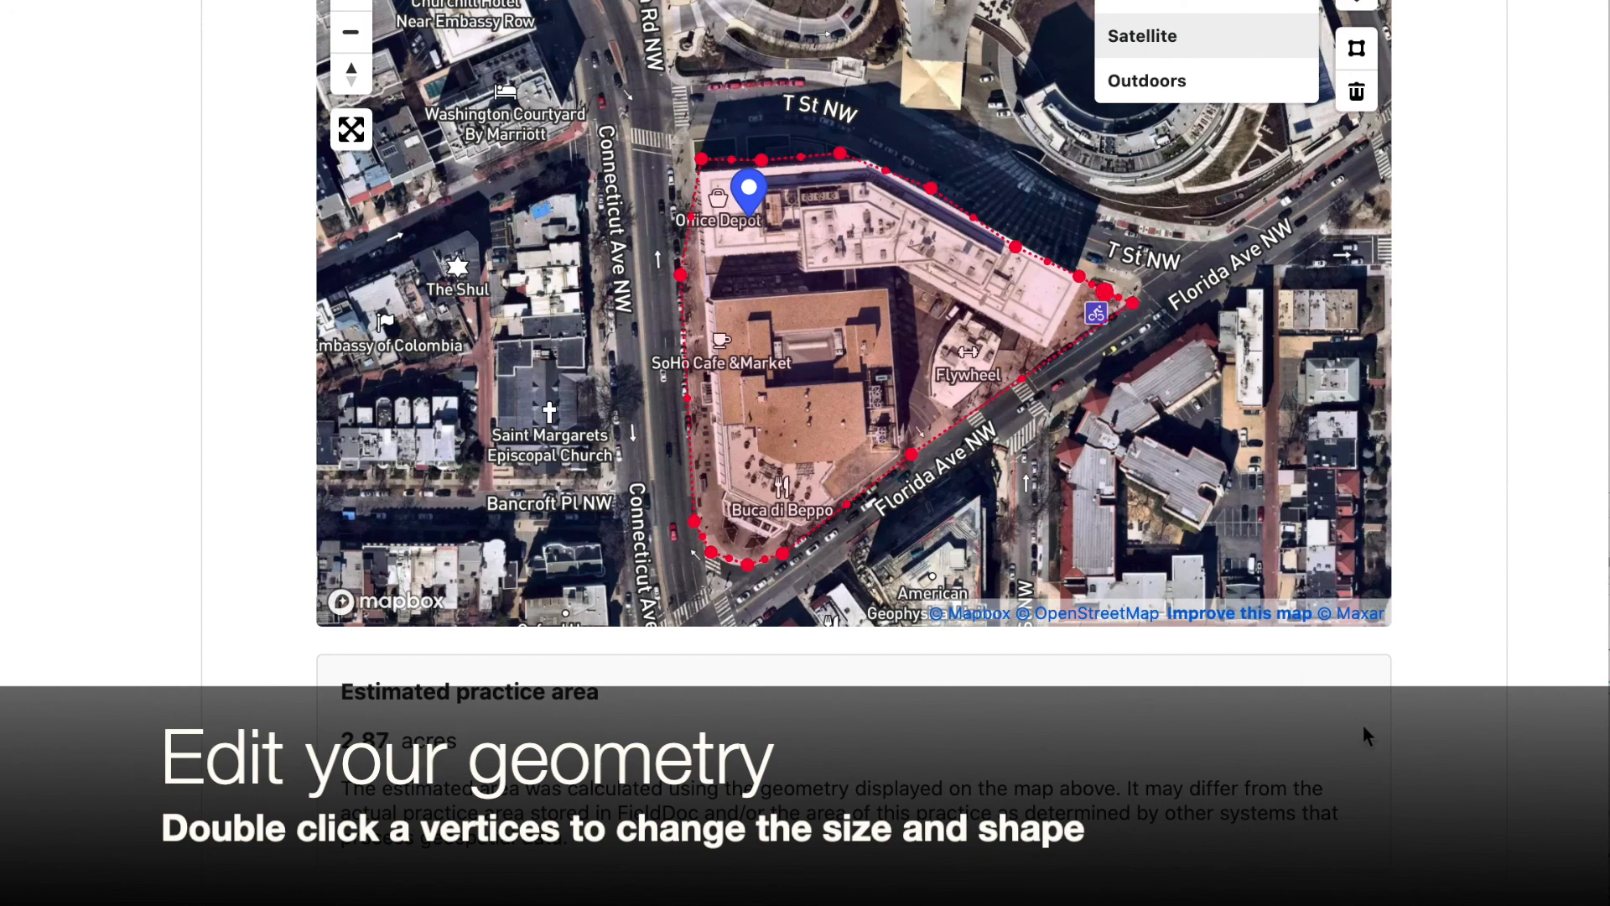
Save the drawn practice location
scroll(1405, 757, down, 5)
scroll(1405, 760, down, 8)
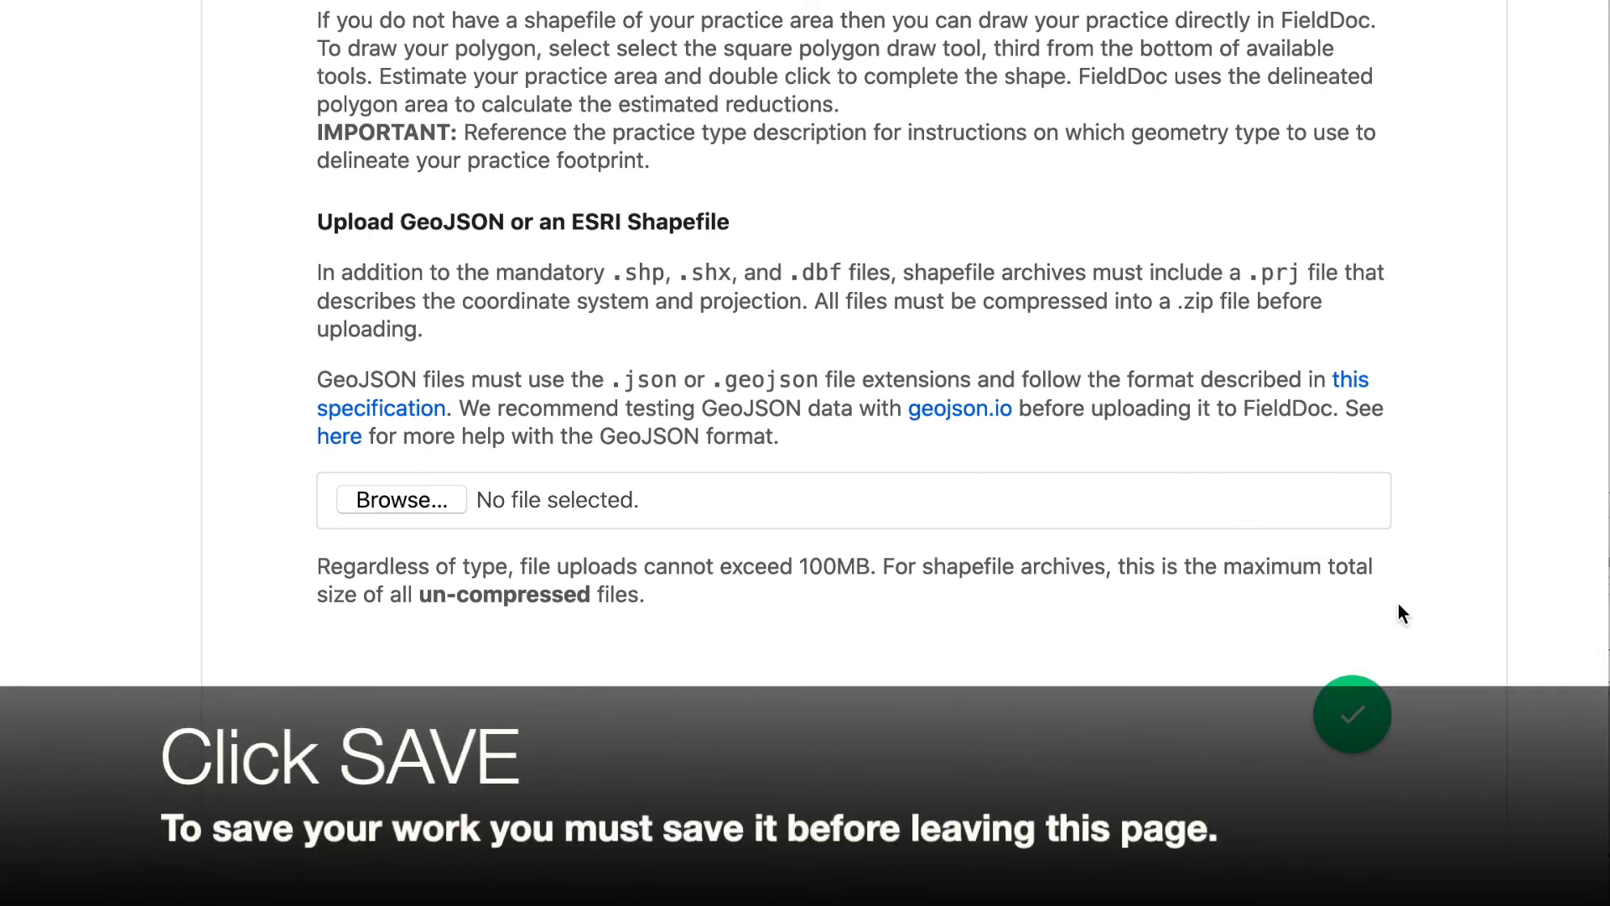
scroll(1397, 602, up, 4)
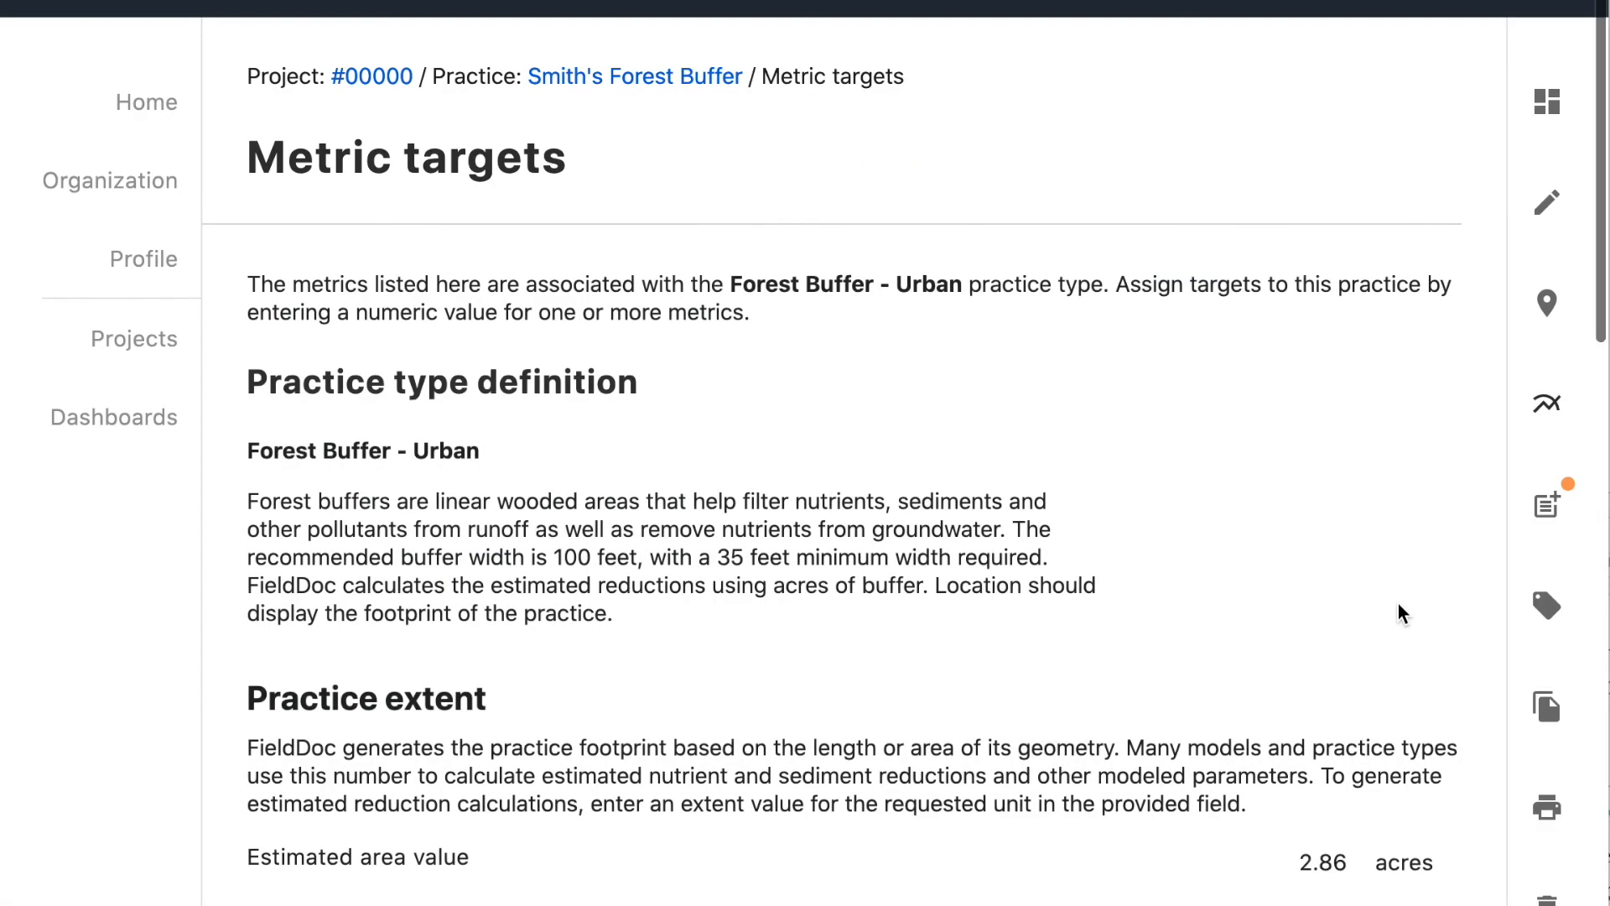
Review the Metric targets page's practice type definition and practice extent values
scroll(1398, 606, down, 5)
scroll(1398, 605, down, 1)
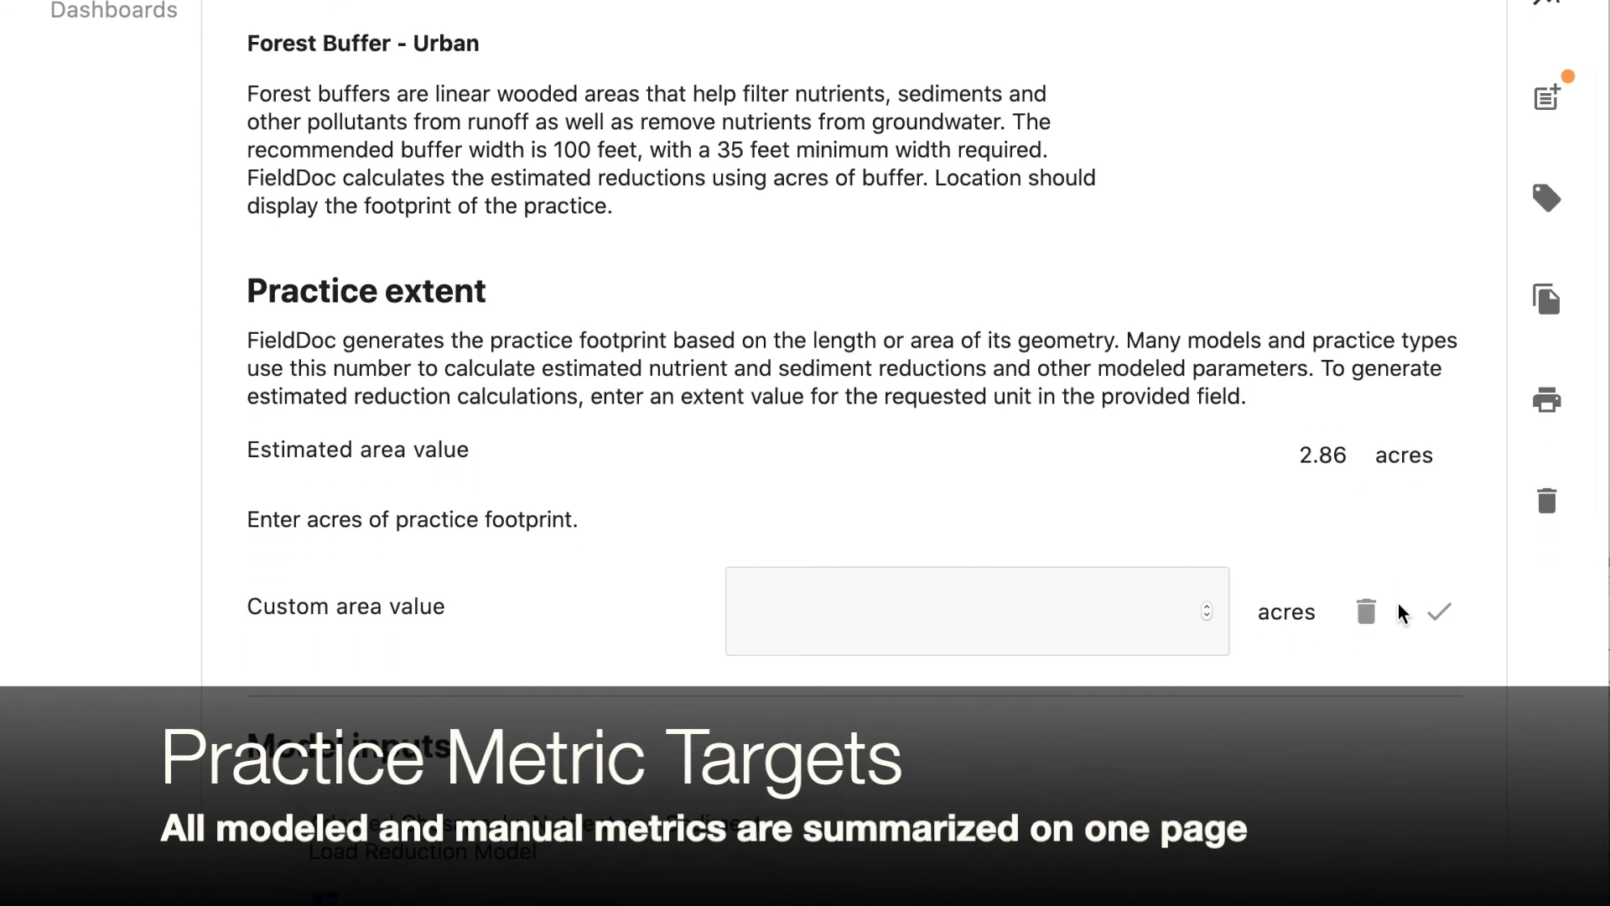
scroll(1384, 399, up, 6)
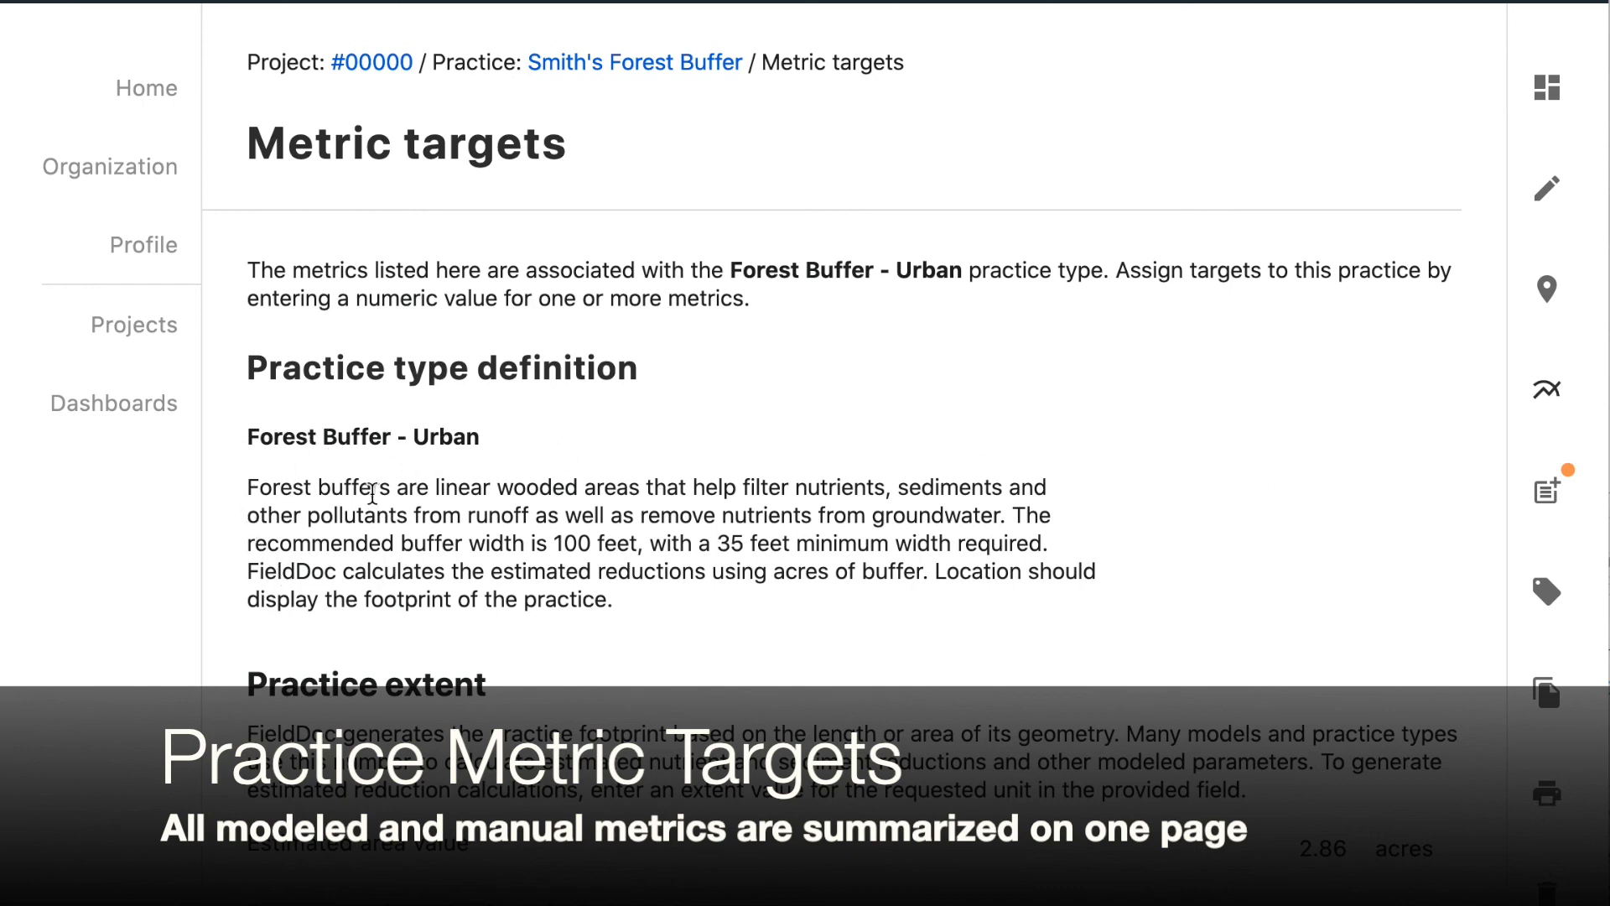
scroll(327, 518, down, 3)
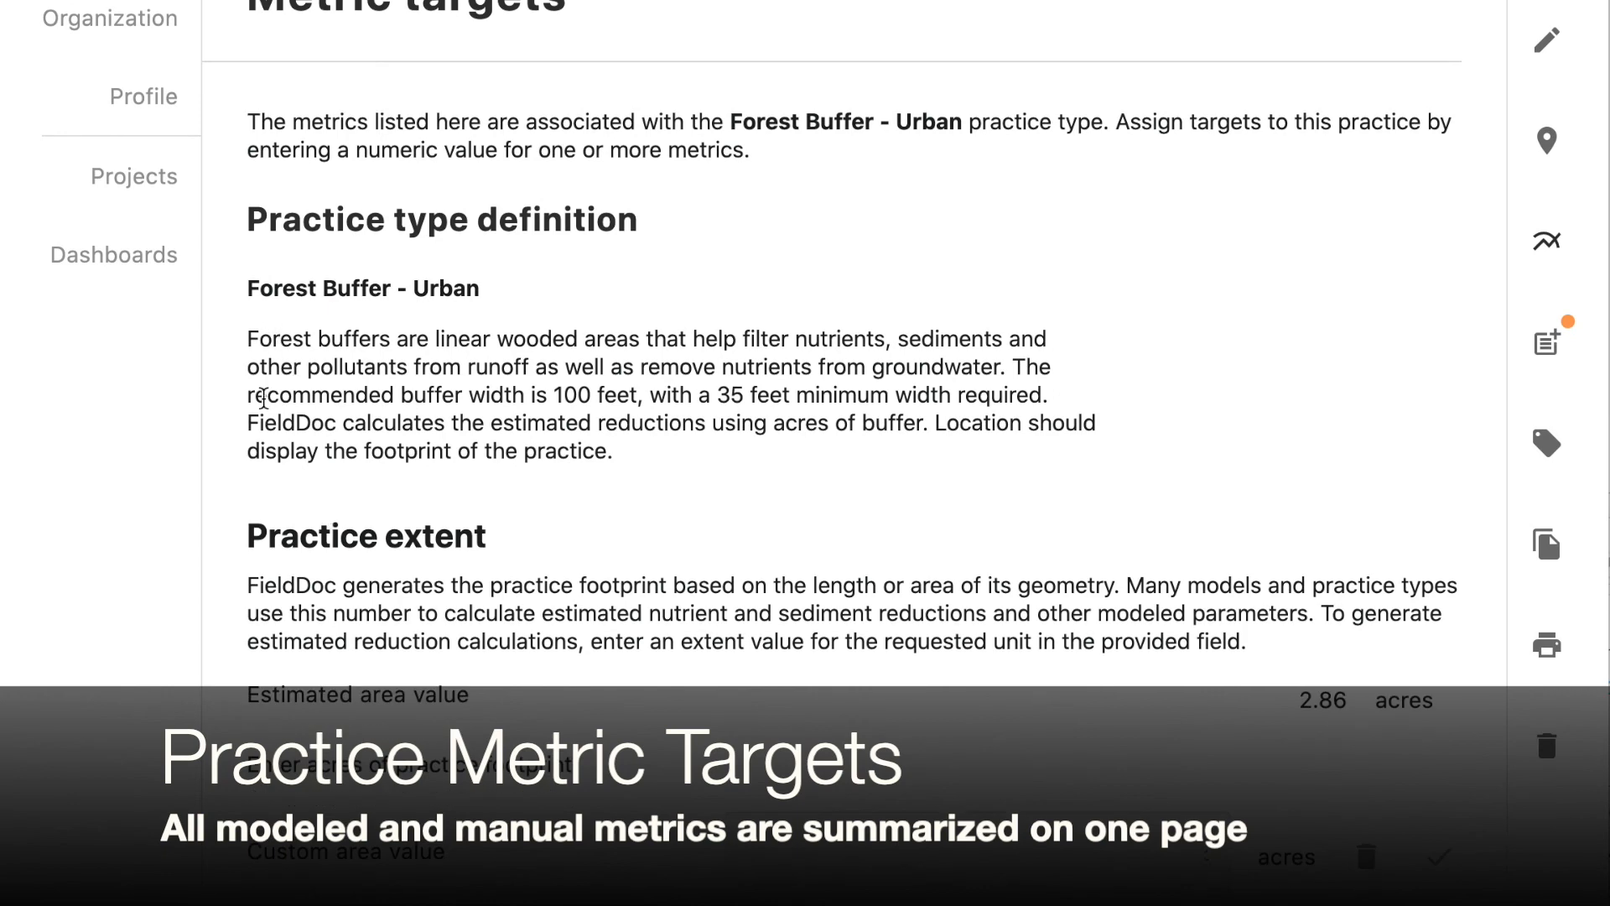
scroll(264, 398, down, 8)
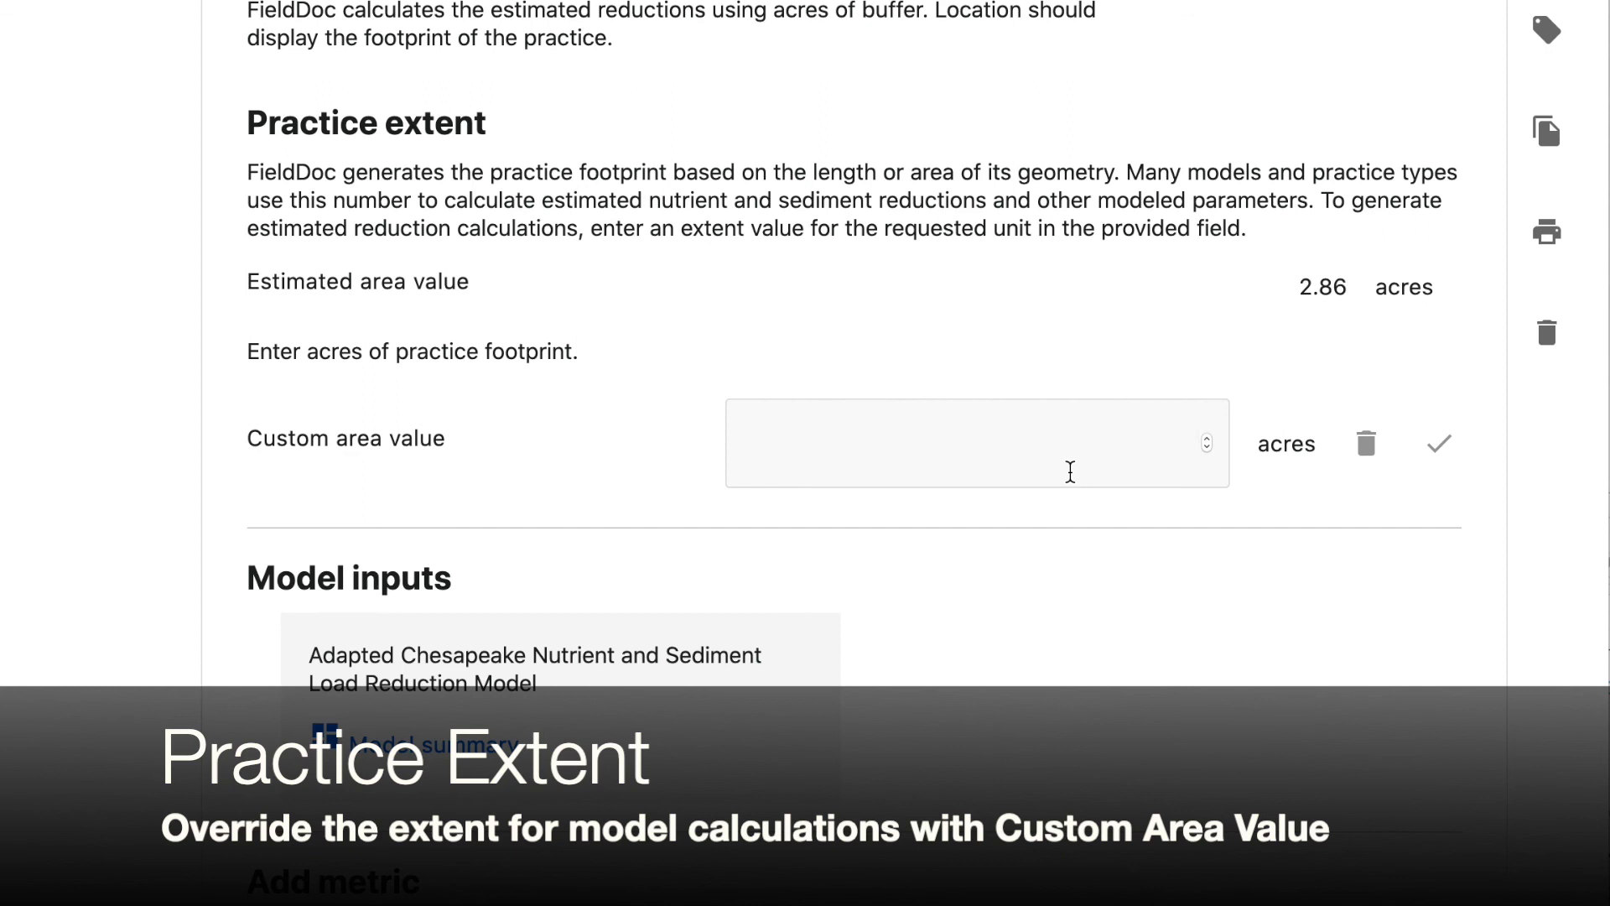
Set the practice's custom area value to 2.5 acres and save it
text(2.5)
click(1439, 445)
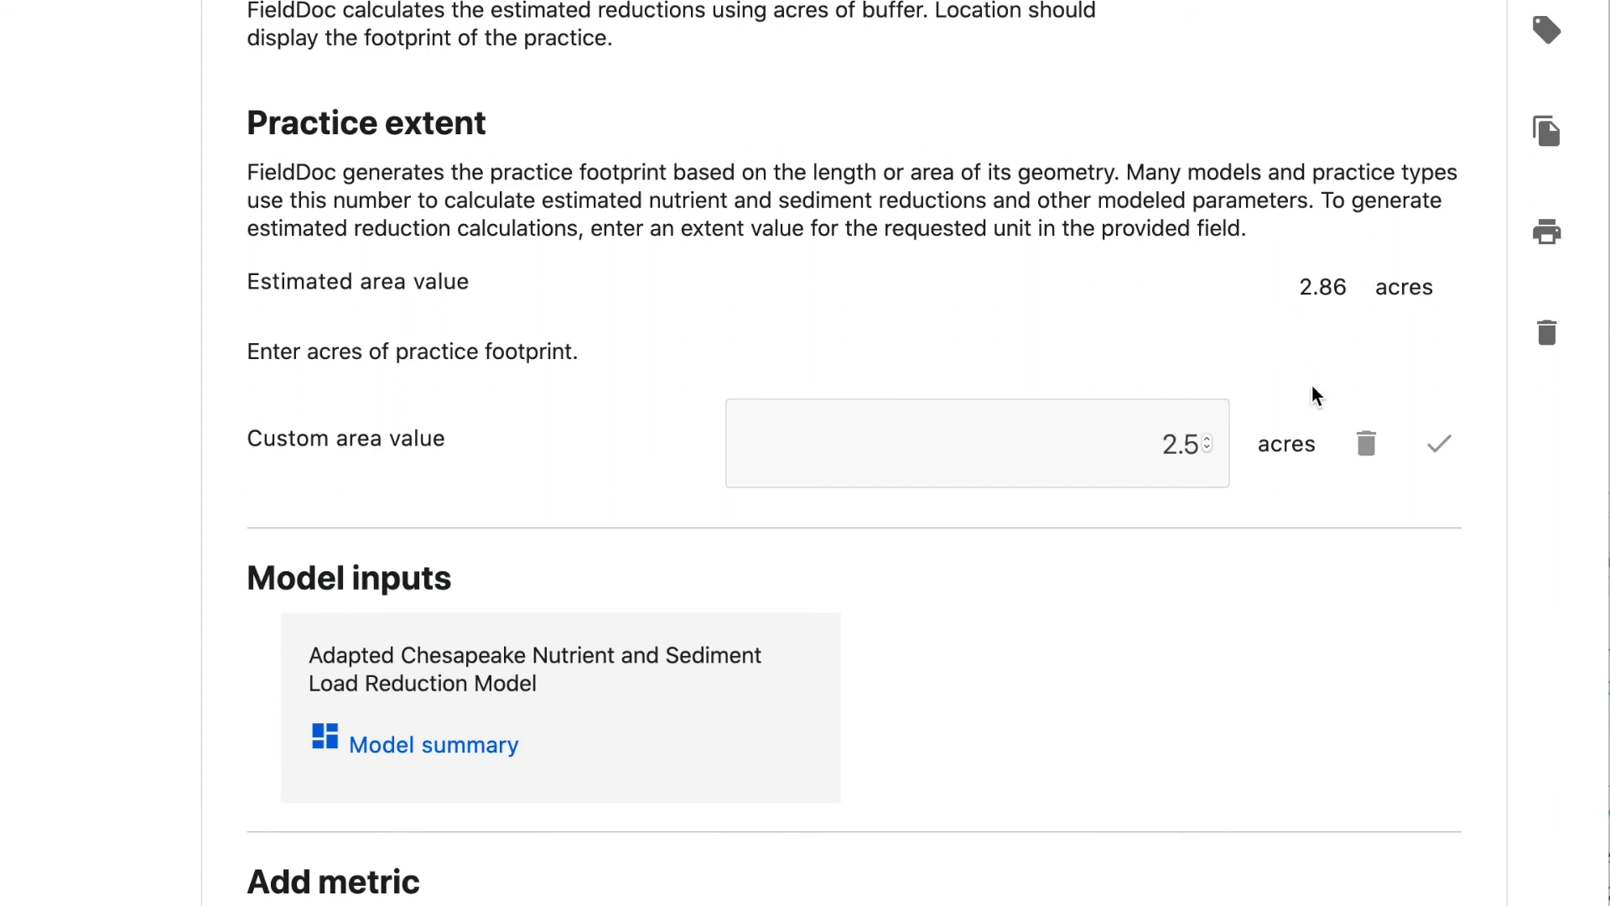
Search the metrics for Tree and add the Number of trees planted metric to the practice
scroll(1336, 630, down, 5)
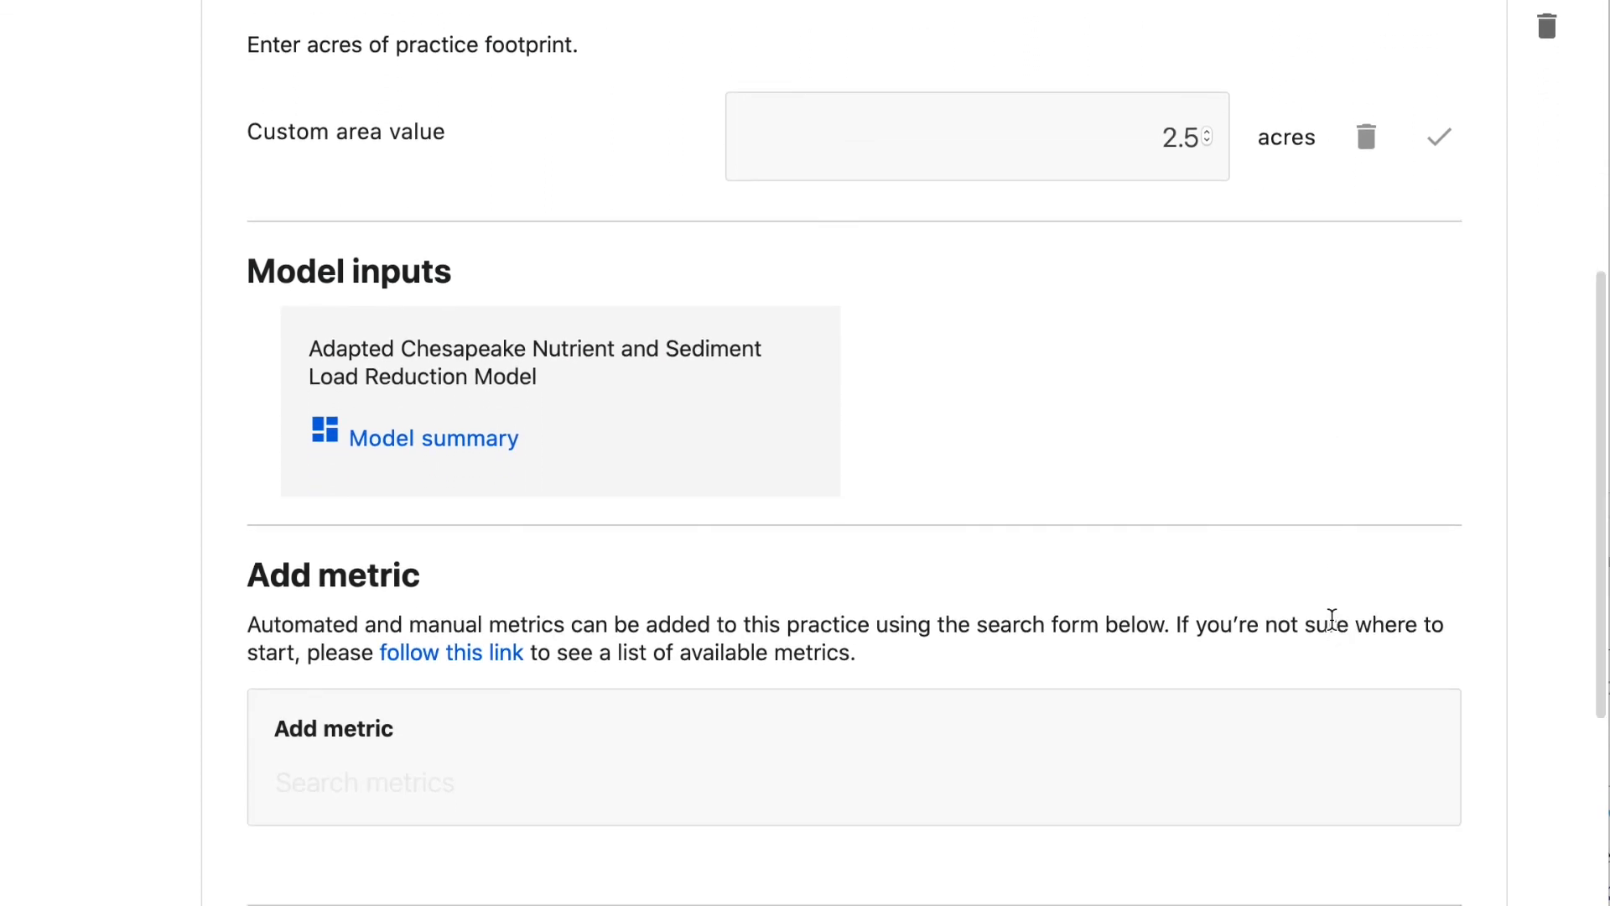
scroll(805, 470, down, 3)
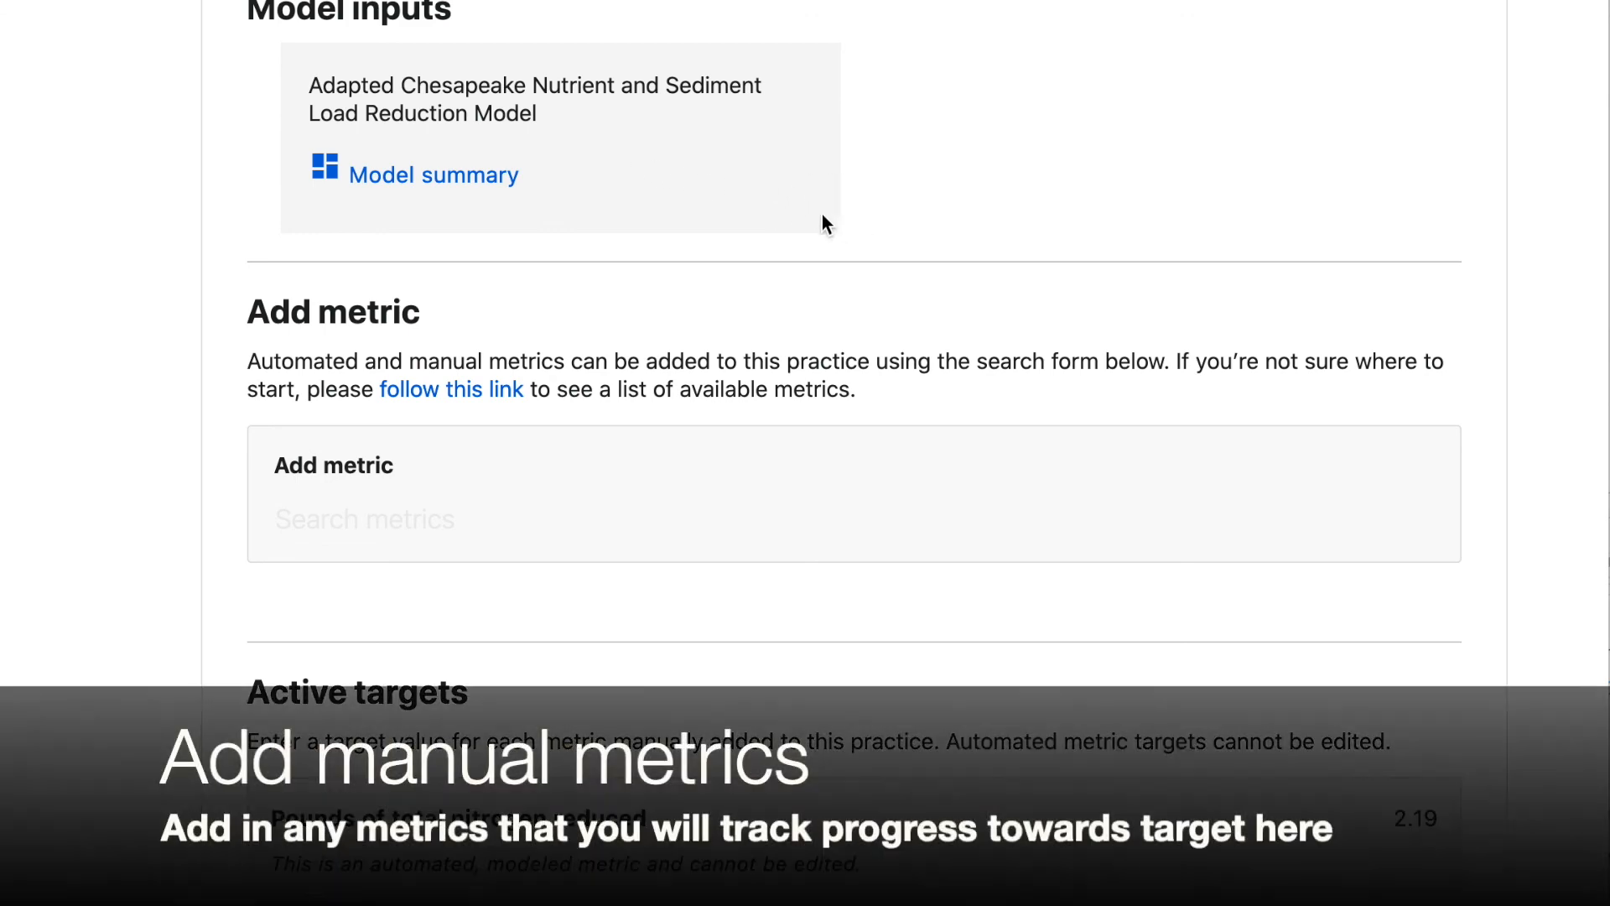
scroll(807, 352, down, 3)
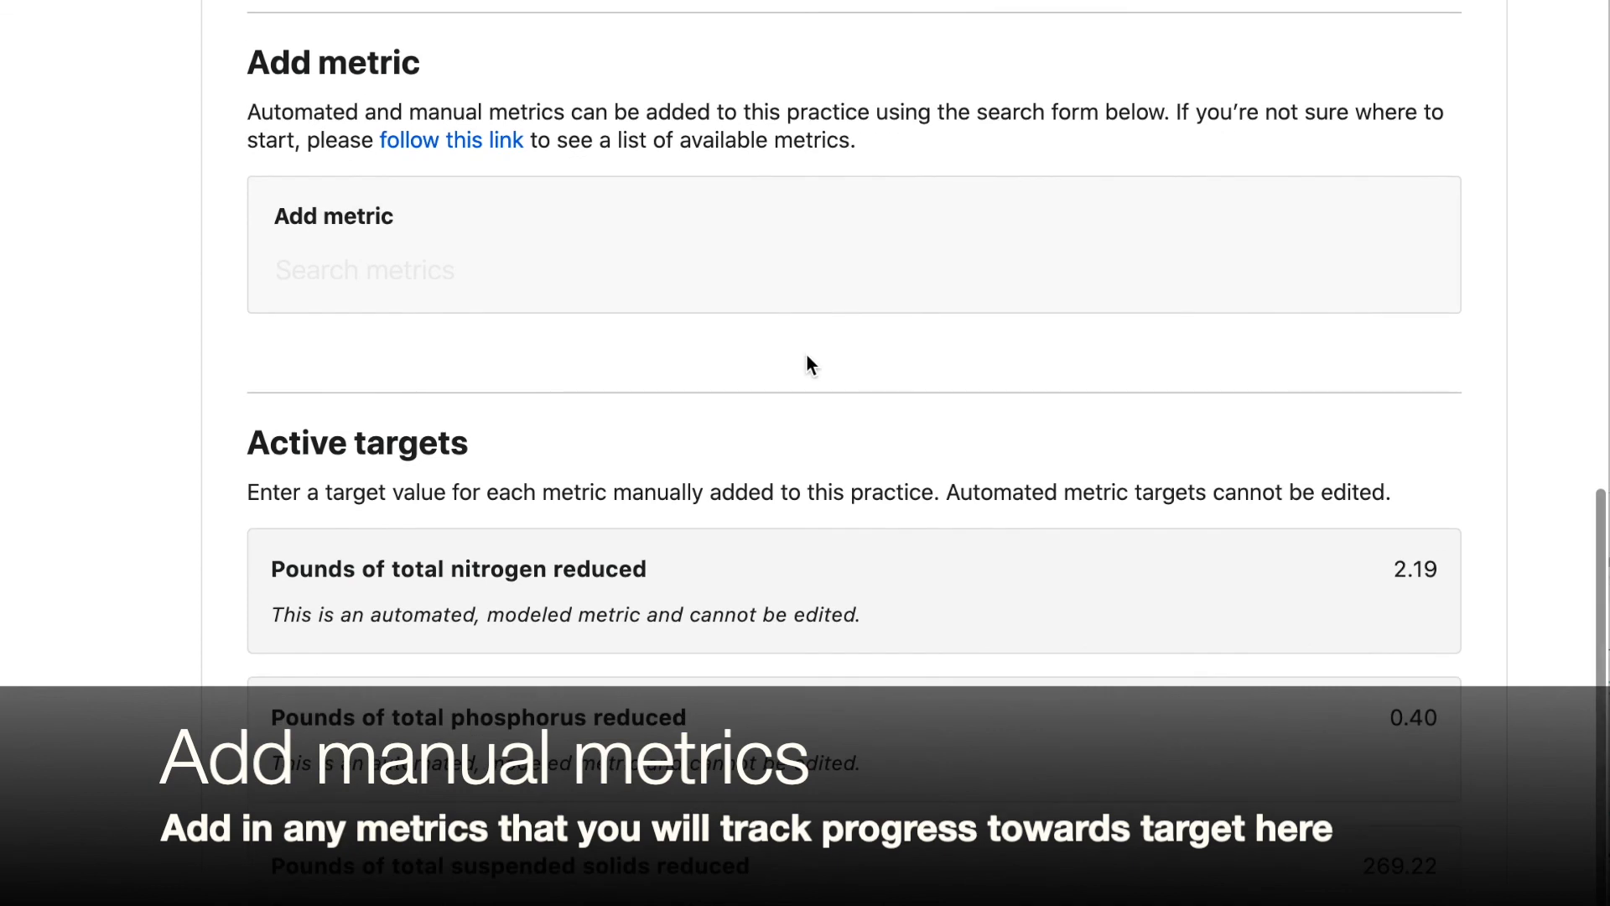
click(789, 280)
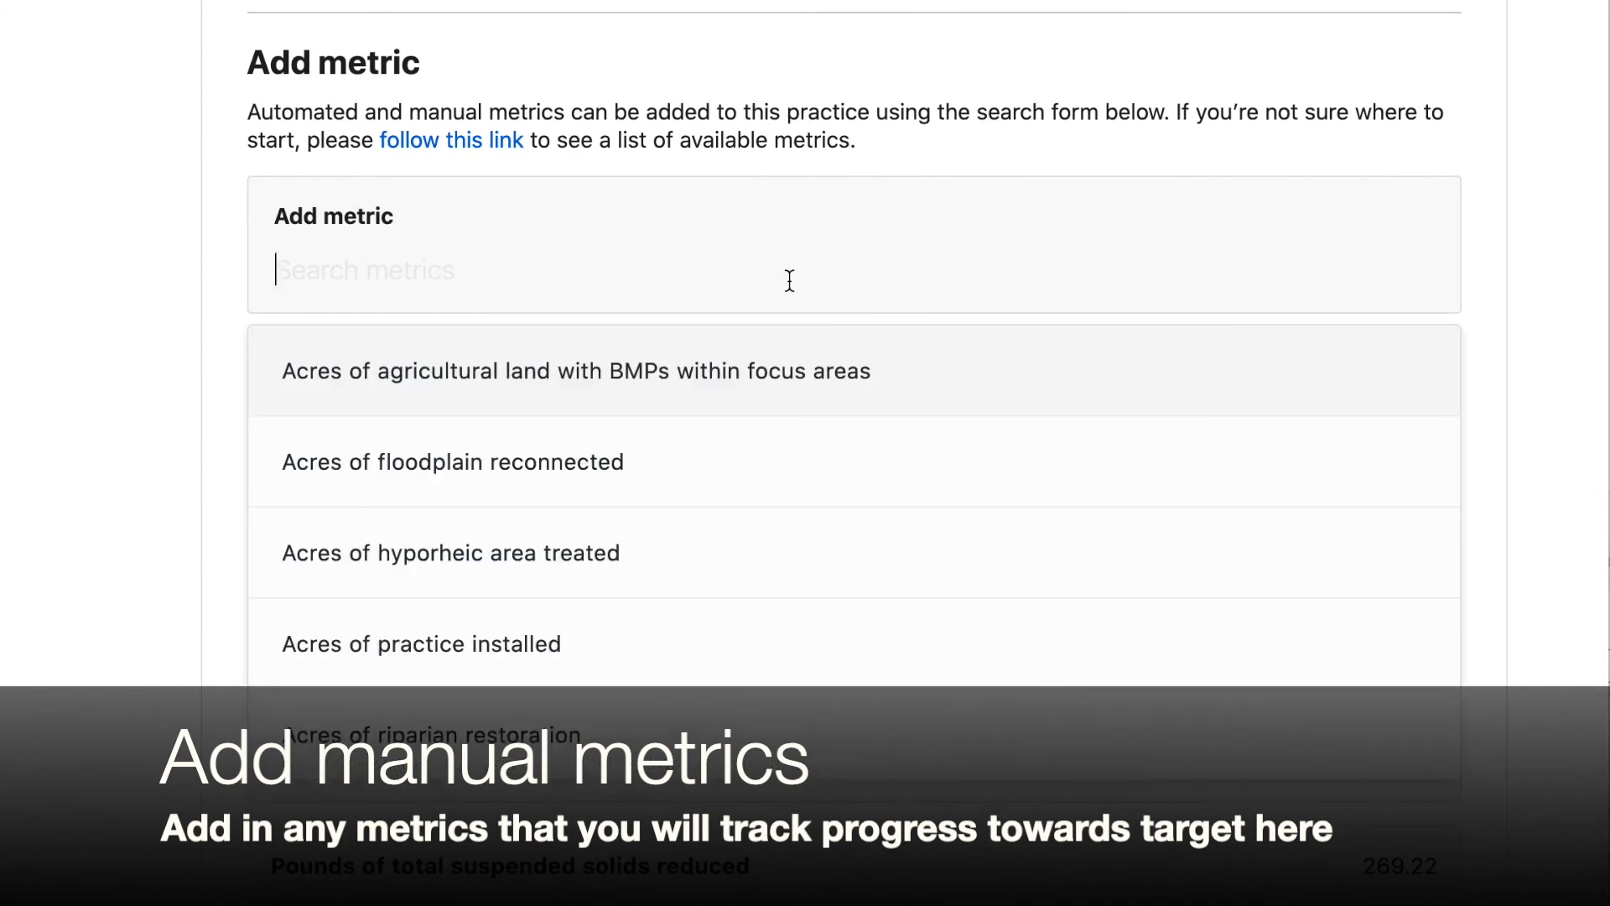
text(Tree)
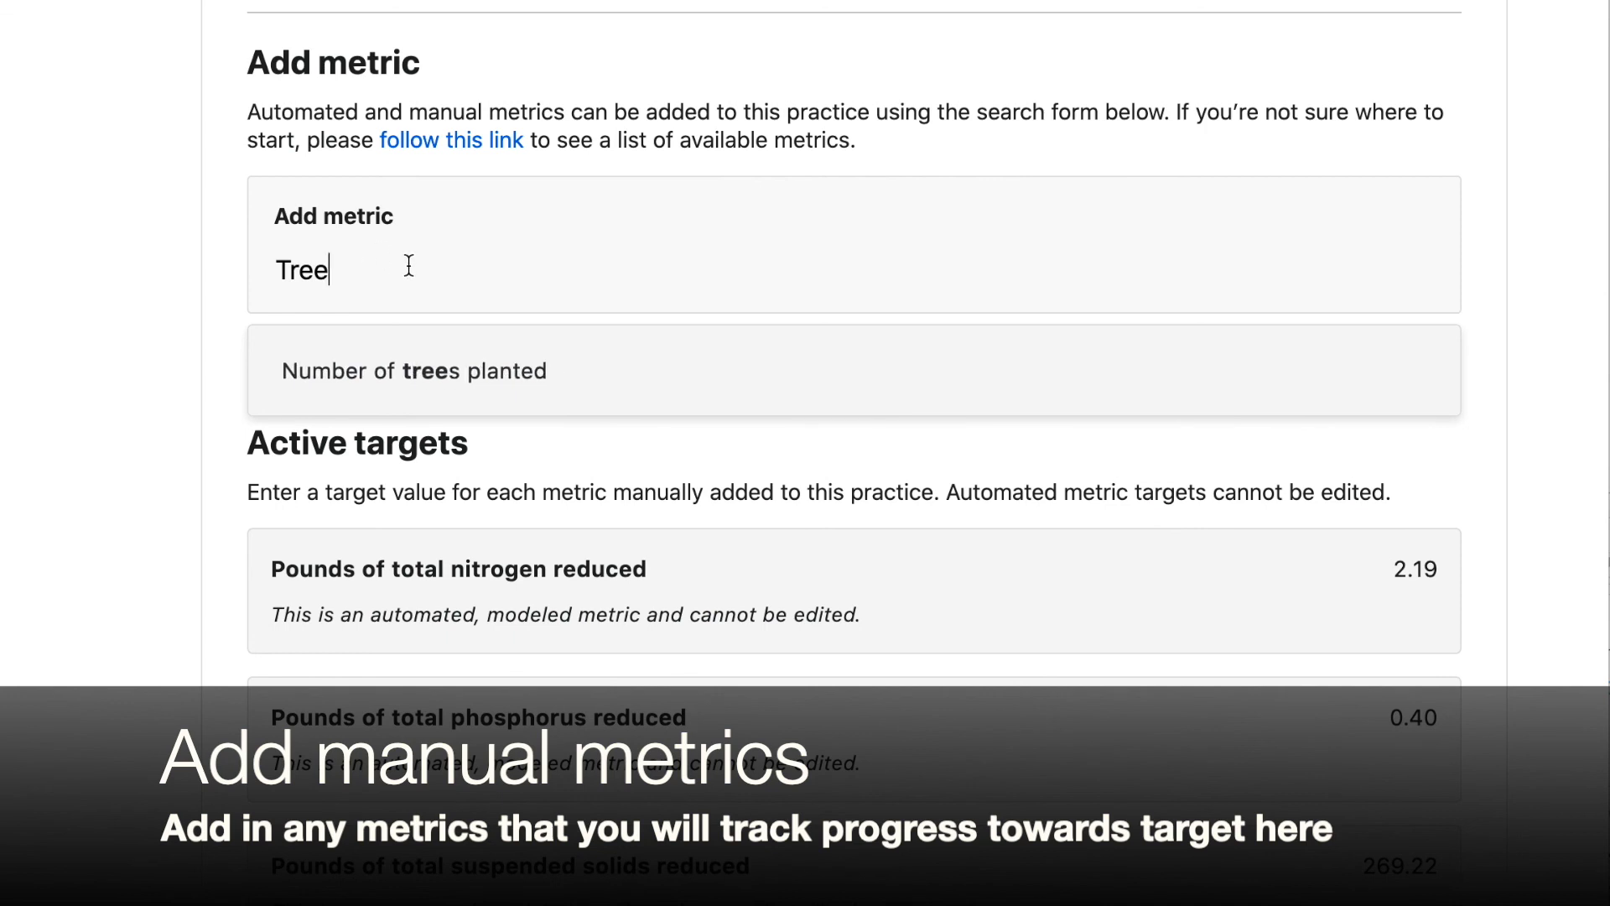
click(408, 384)
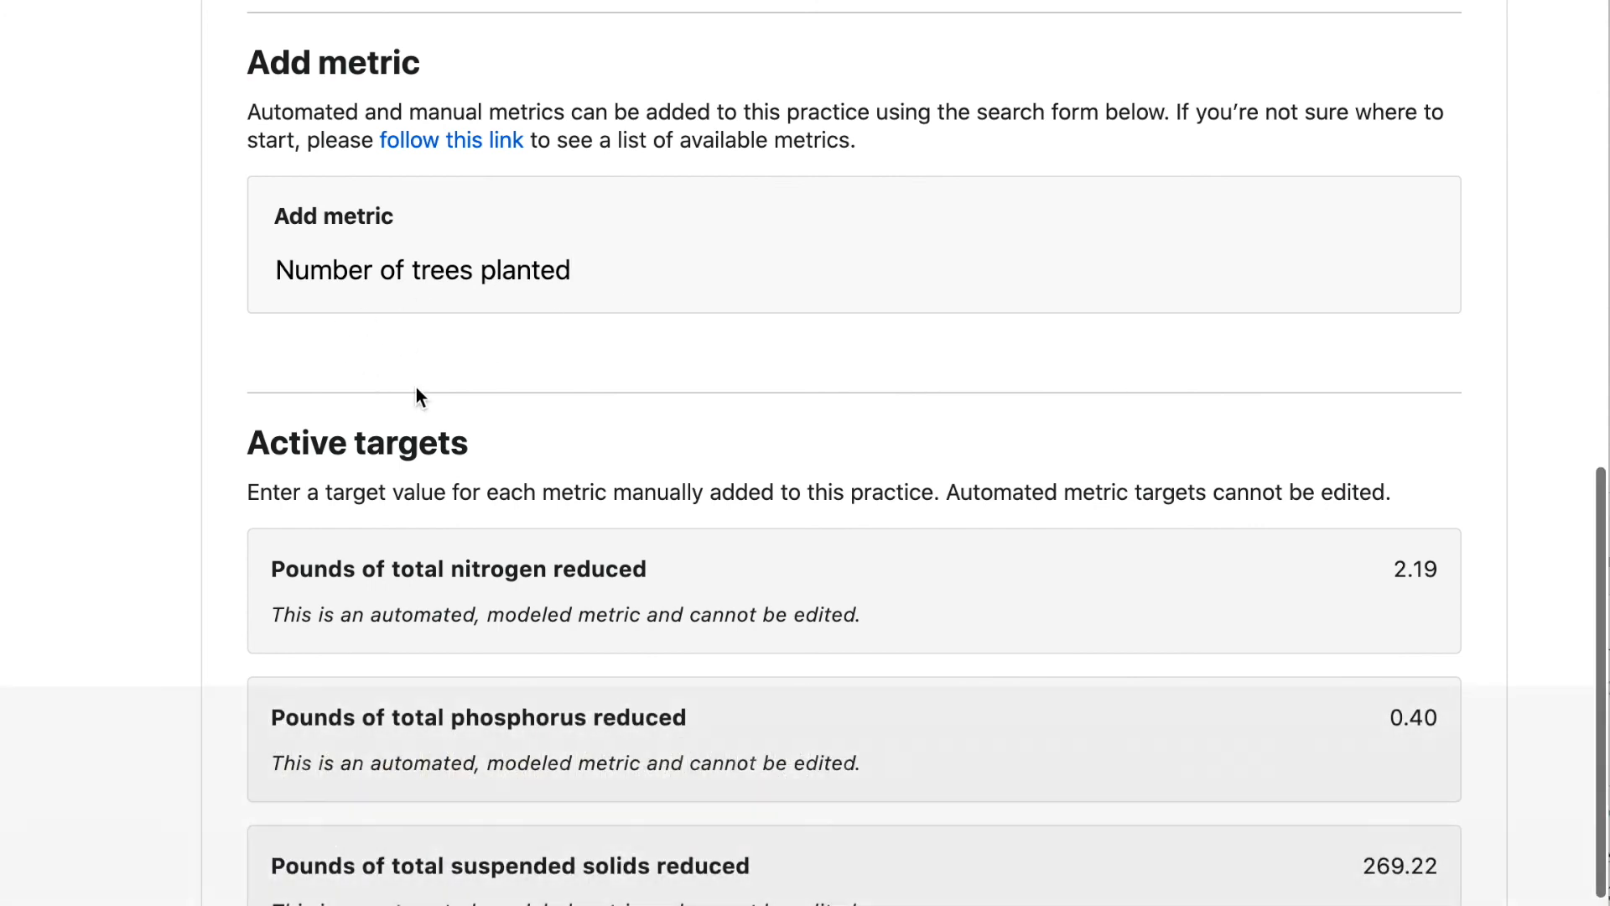
Set the Number of trees planted target to 500 and save it
scroll(416, 386, down, 1)
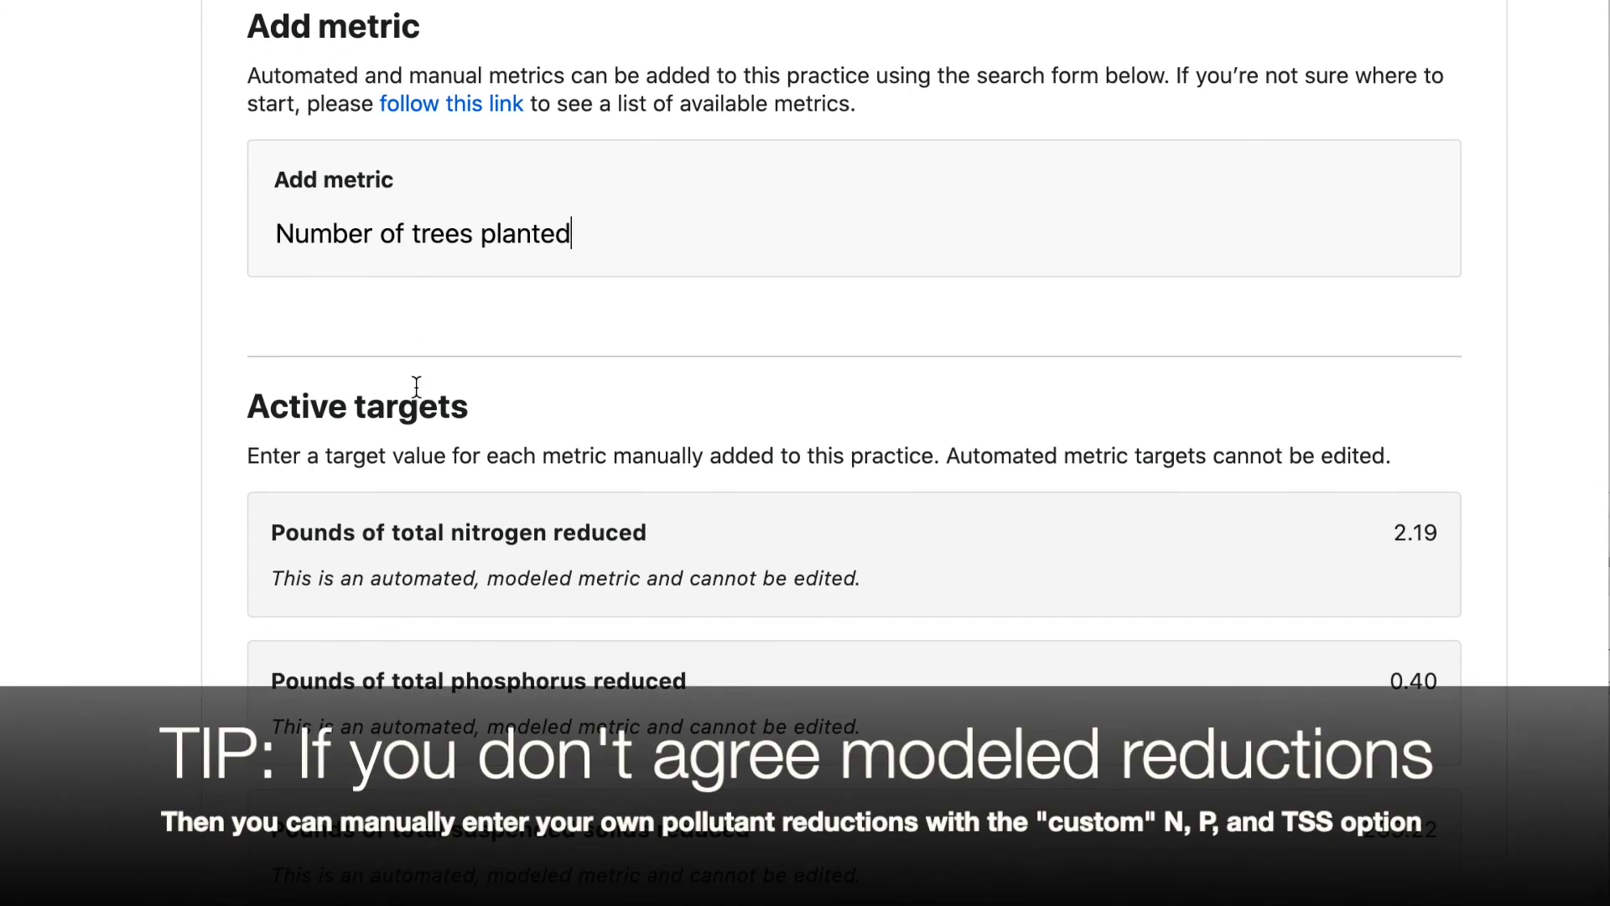
scroll(220, 466, down, 5)
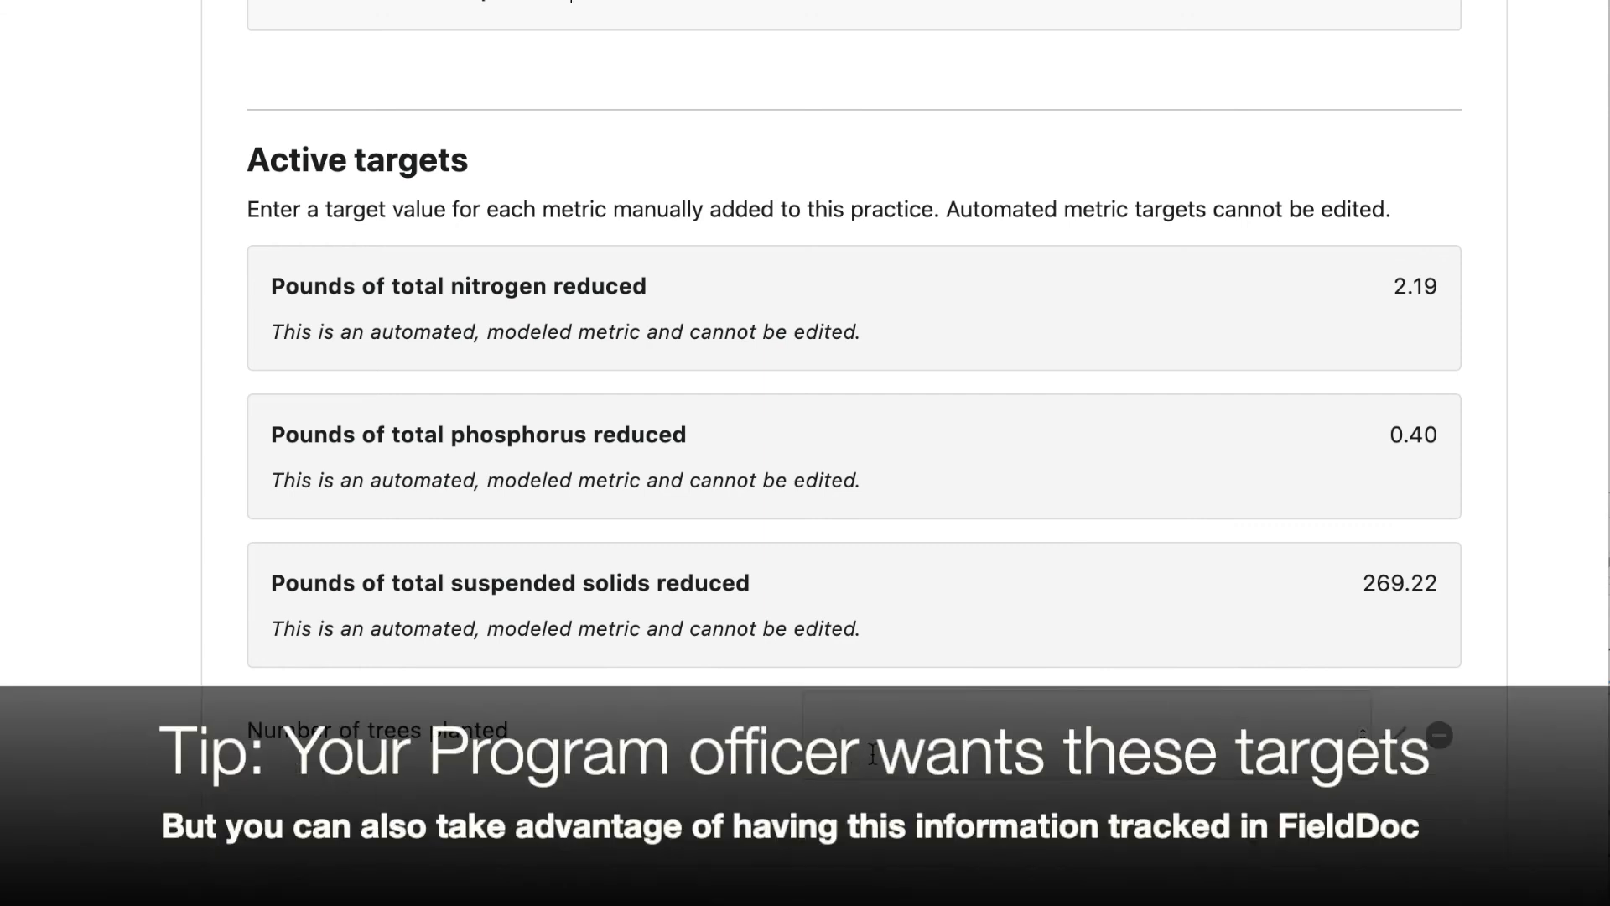
text(500)
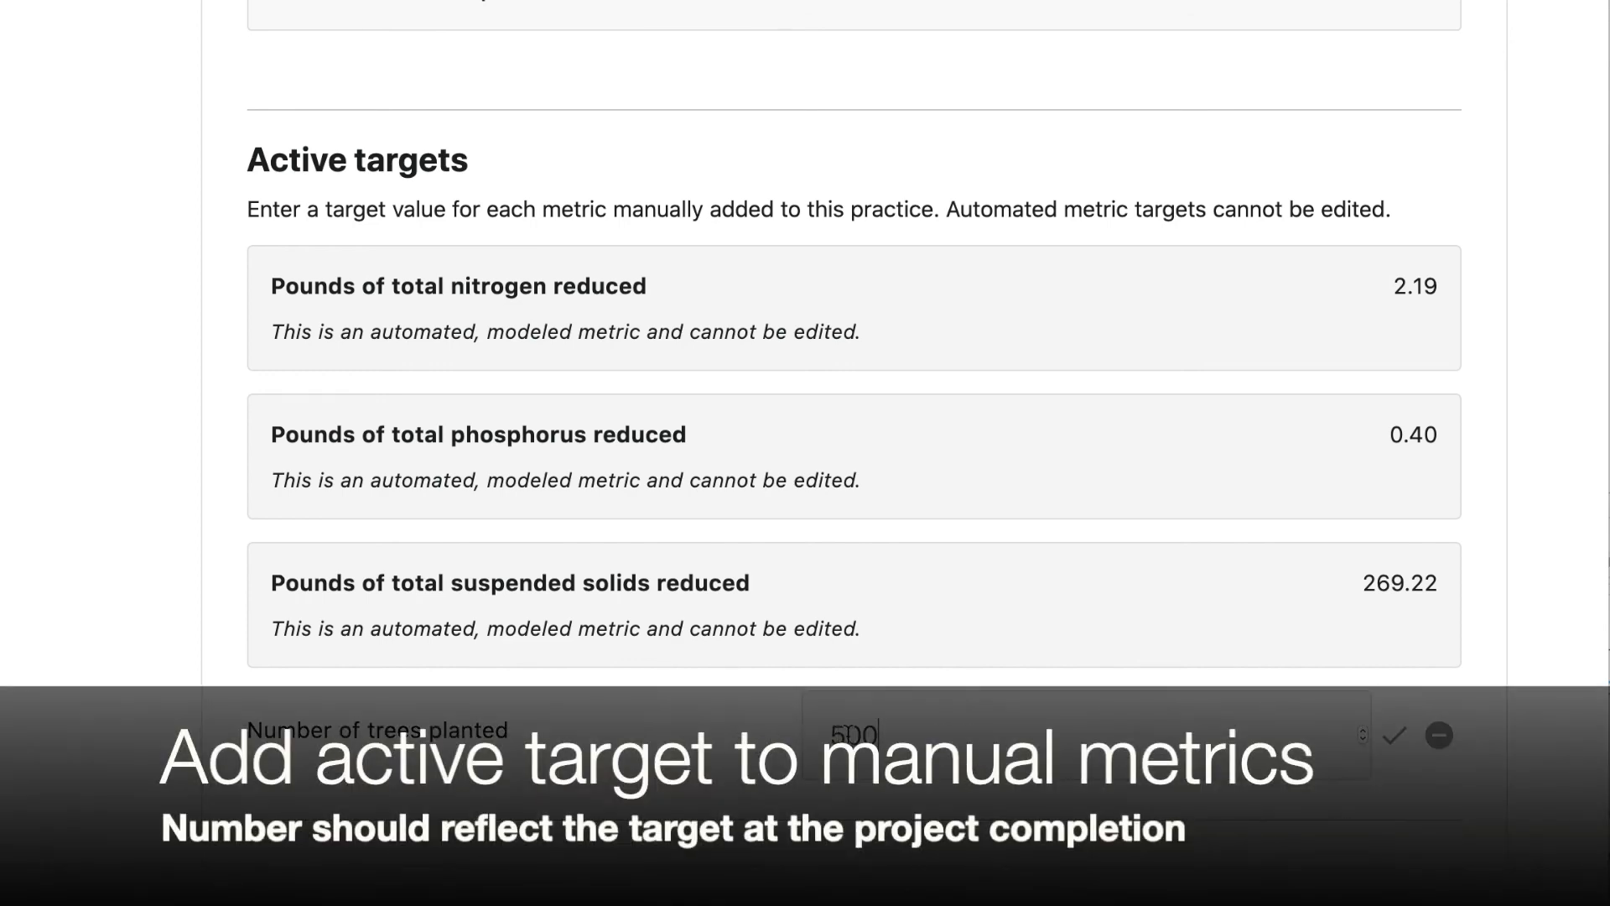
click(1403, 741)
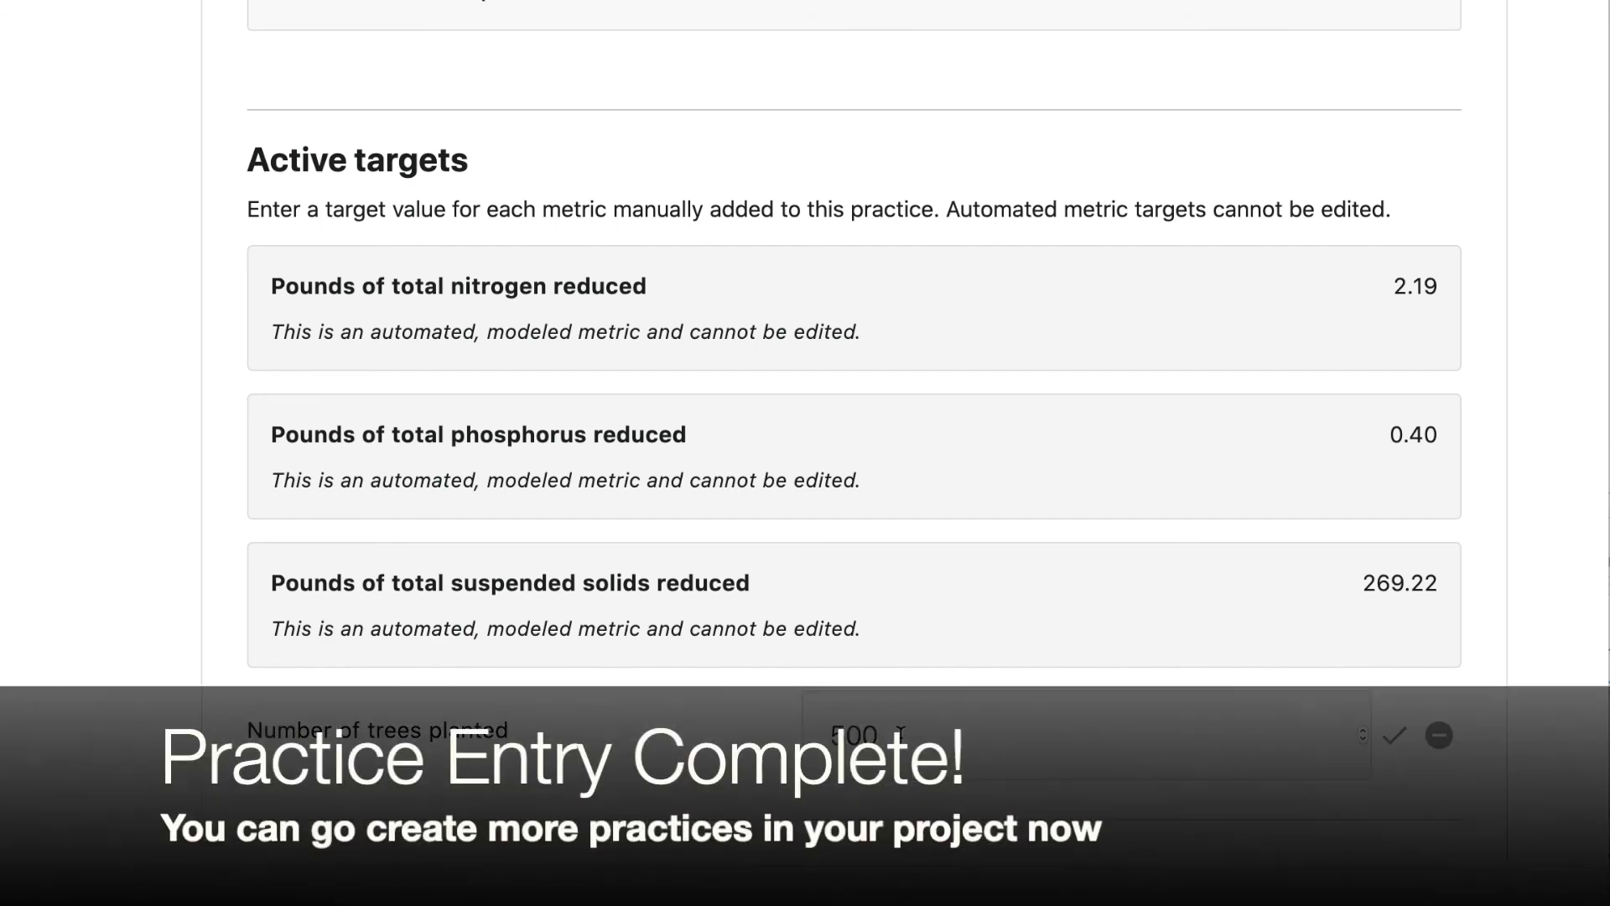
Open the Smith's Forest Buffer practice summary and review its details and metrics
scroll(900, 735, up, 3)
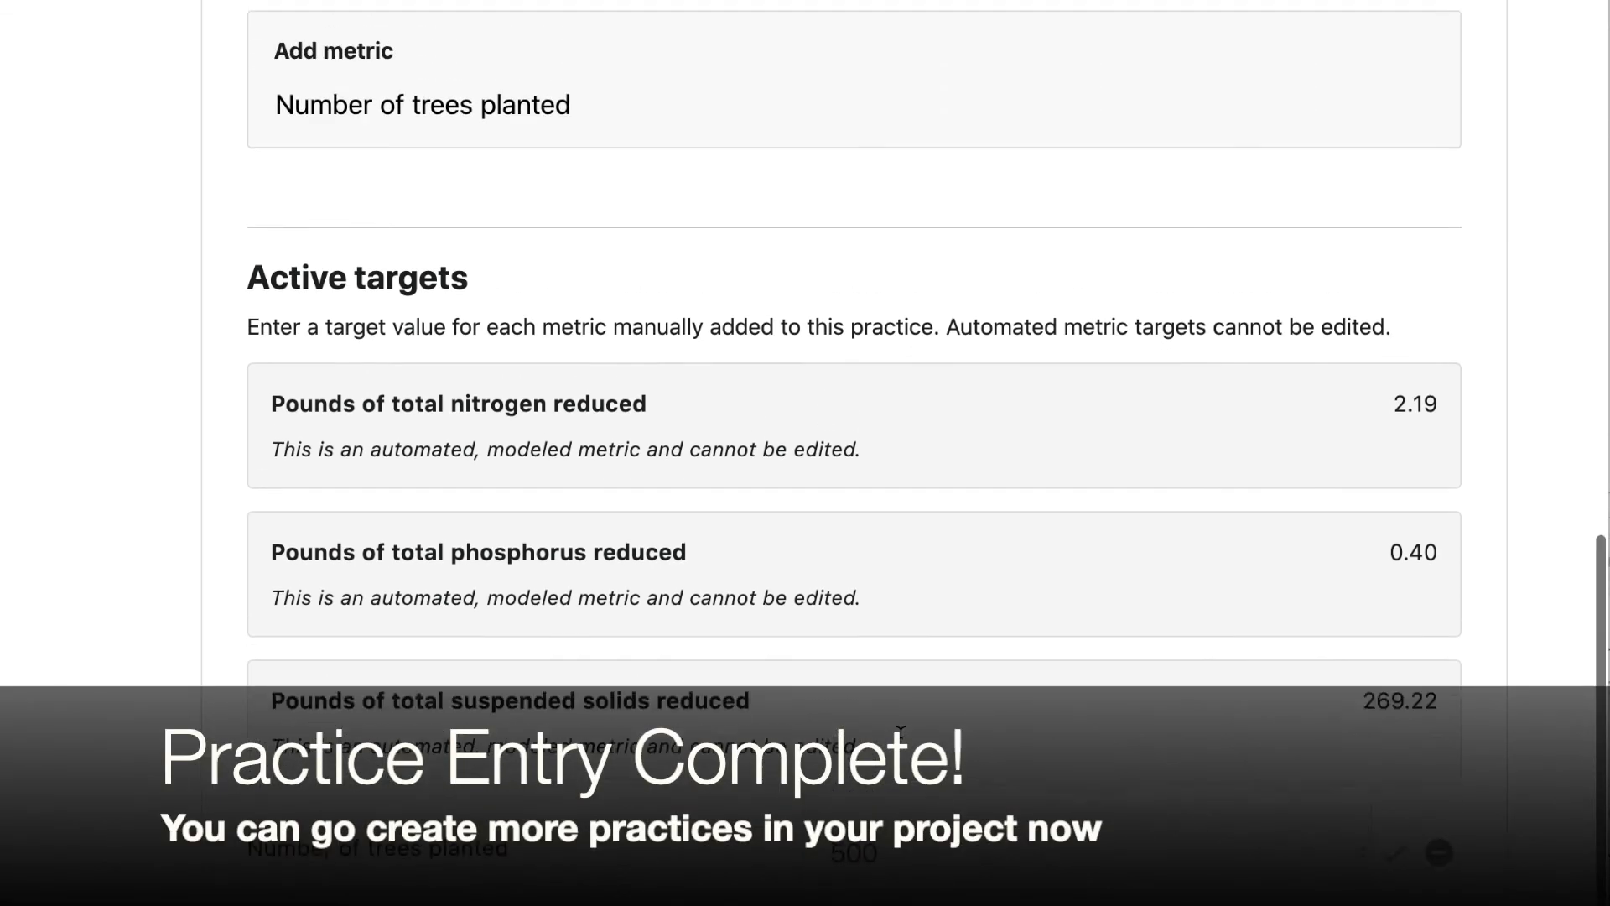
scroll(905, 749, up, 9)
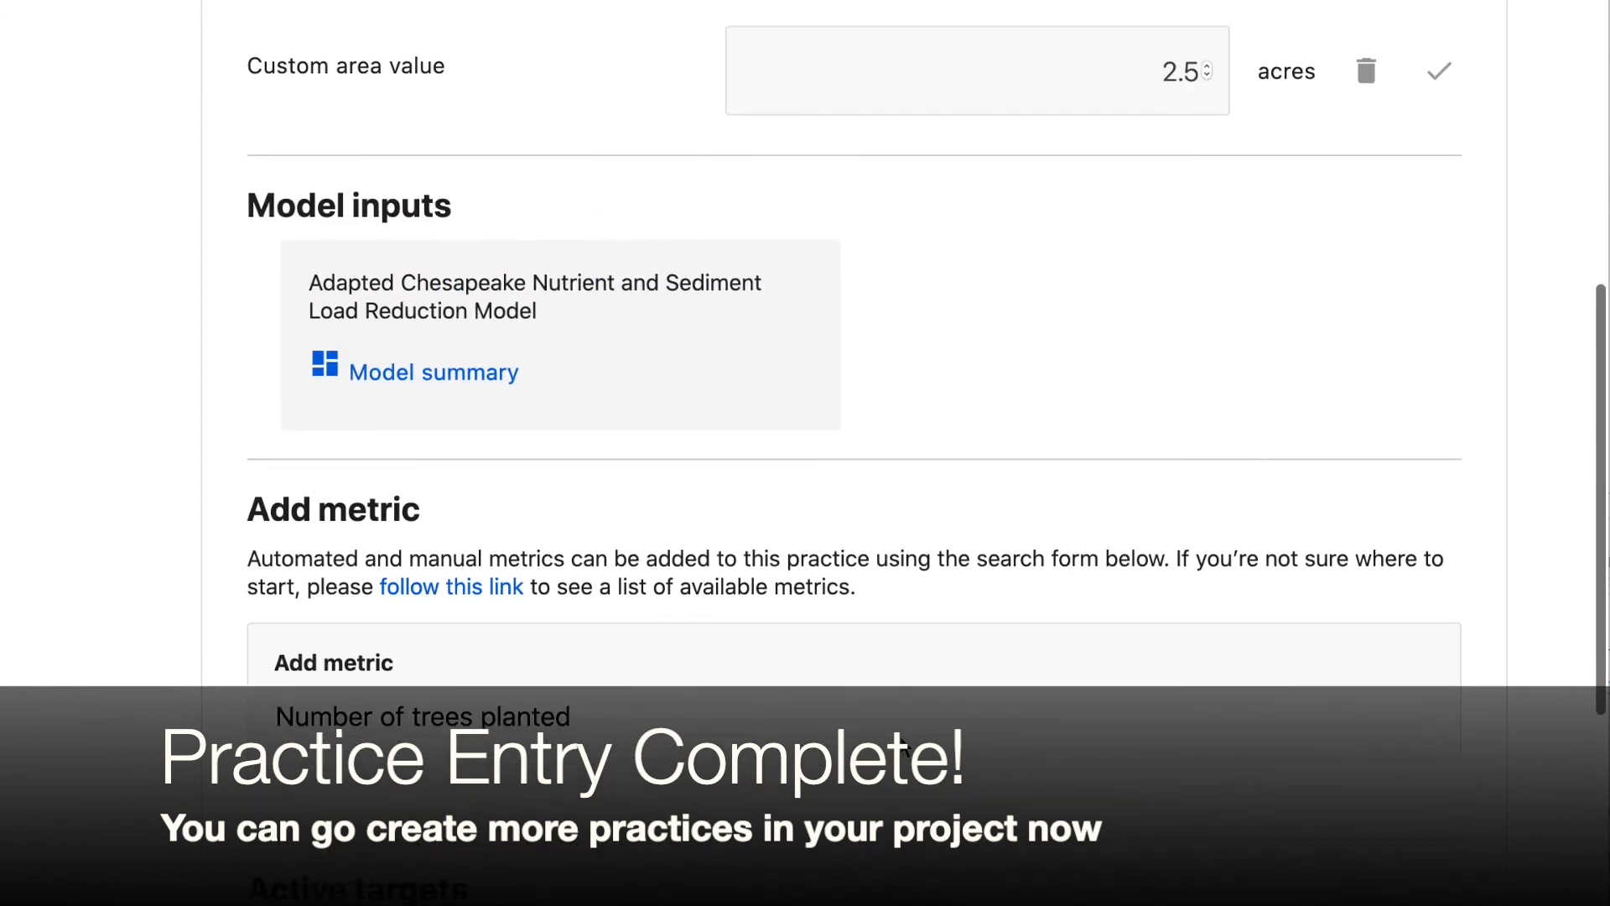
scroll(904, 749, up, 7)
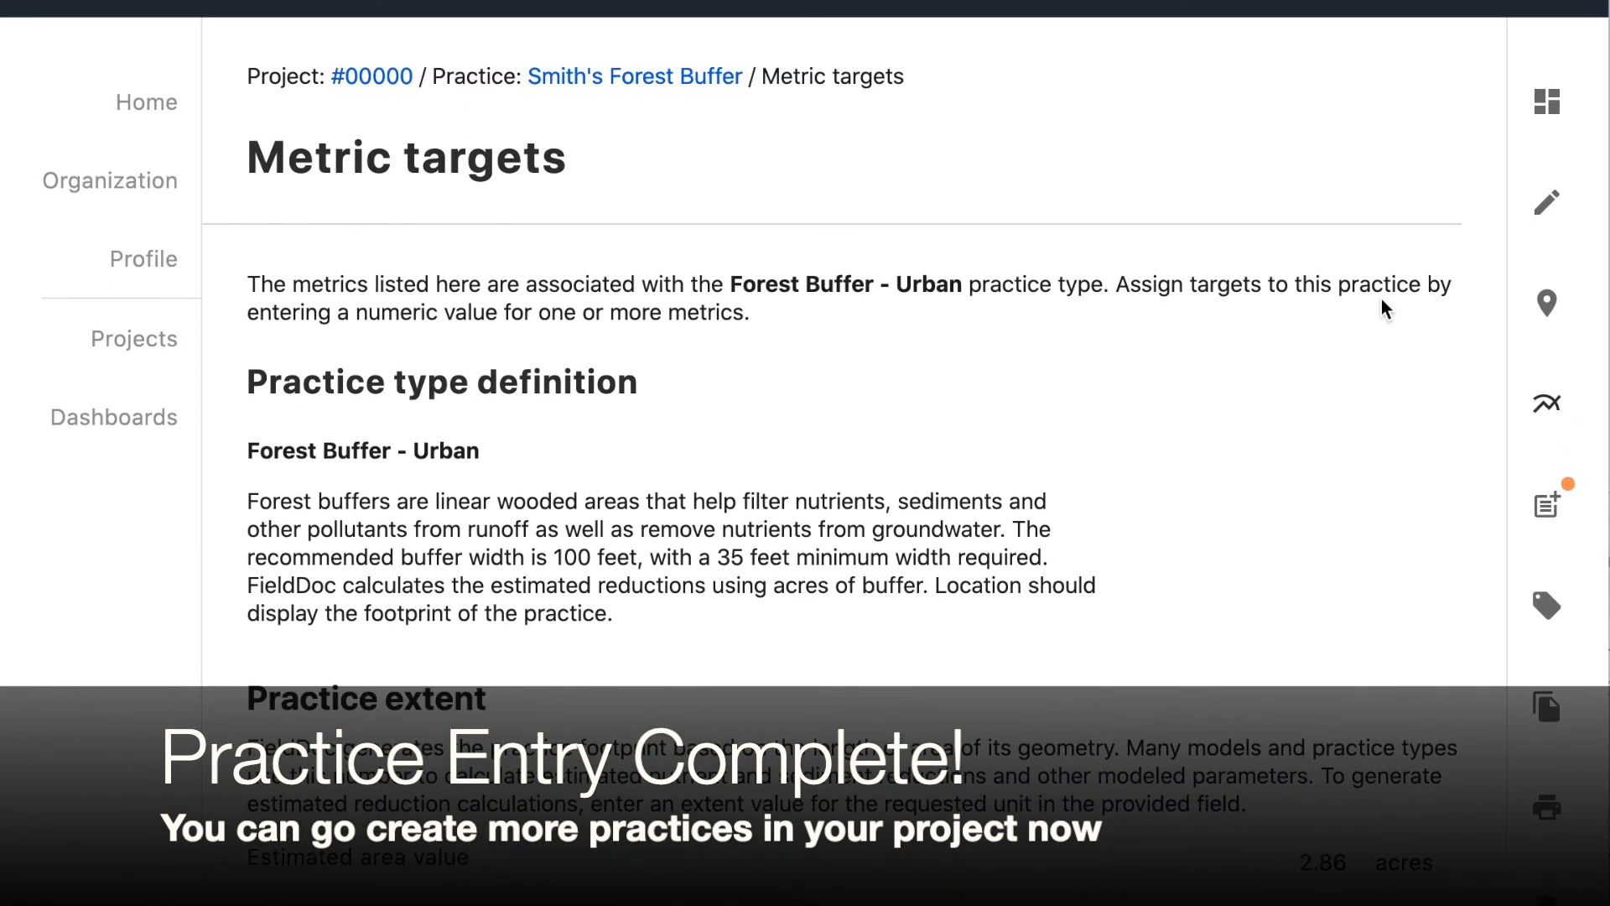
click(681, 78)
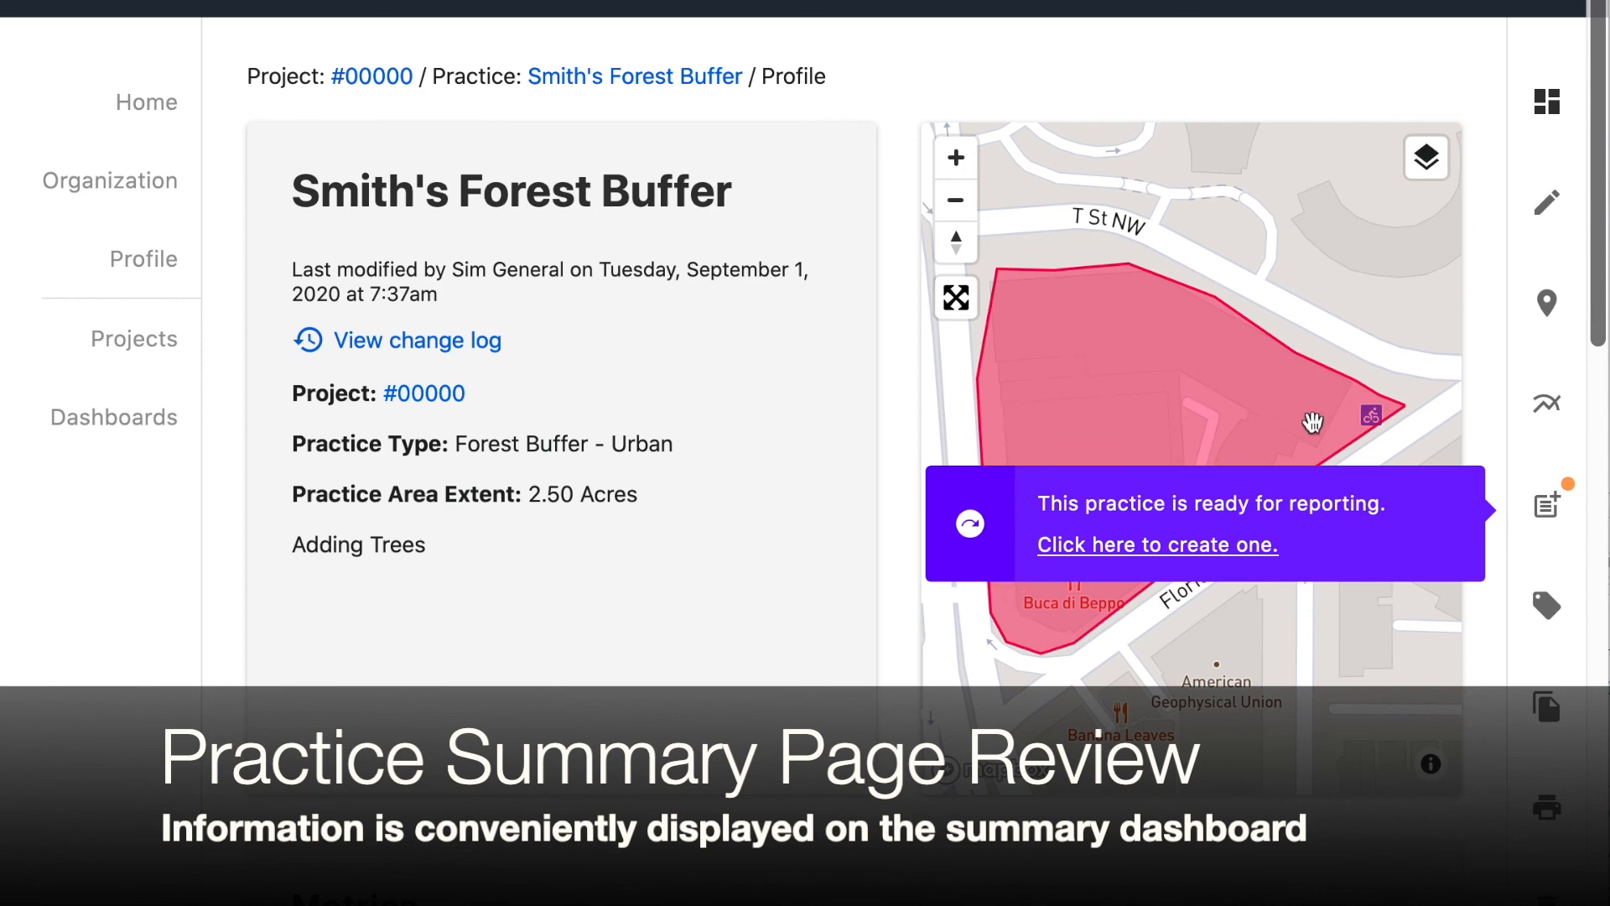
scroll(1082, 524, down, 8)
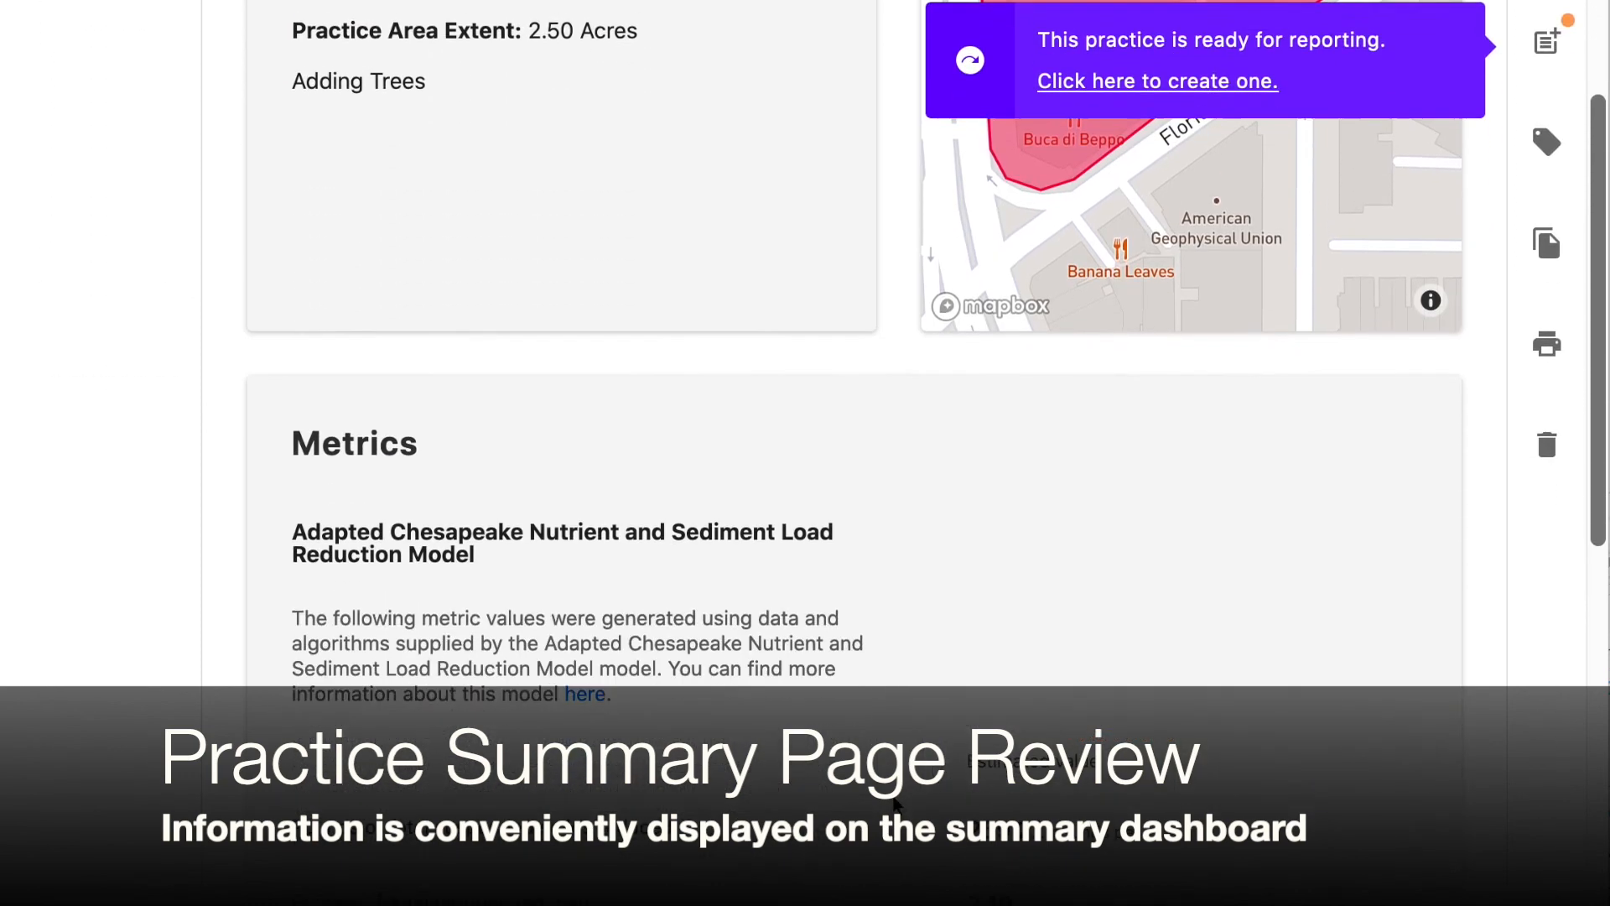
scroll(857, 660, down, 4)
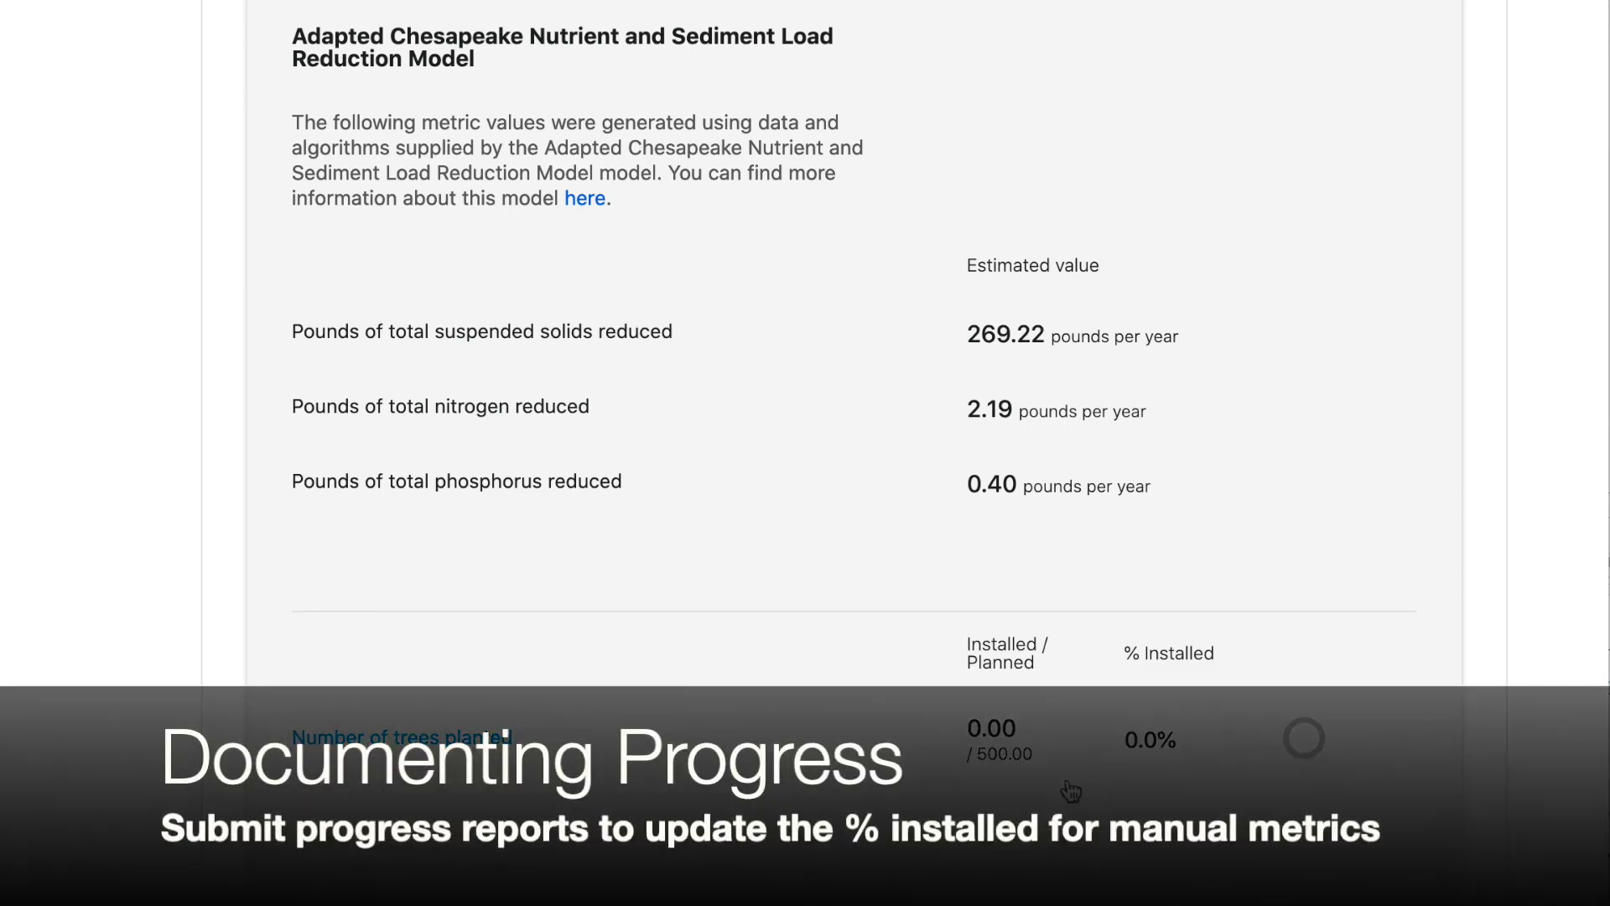
scroll(749, 890, down, 3)
scroll(757, 896, up, 15)
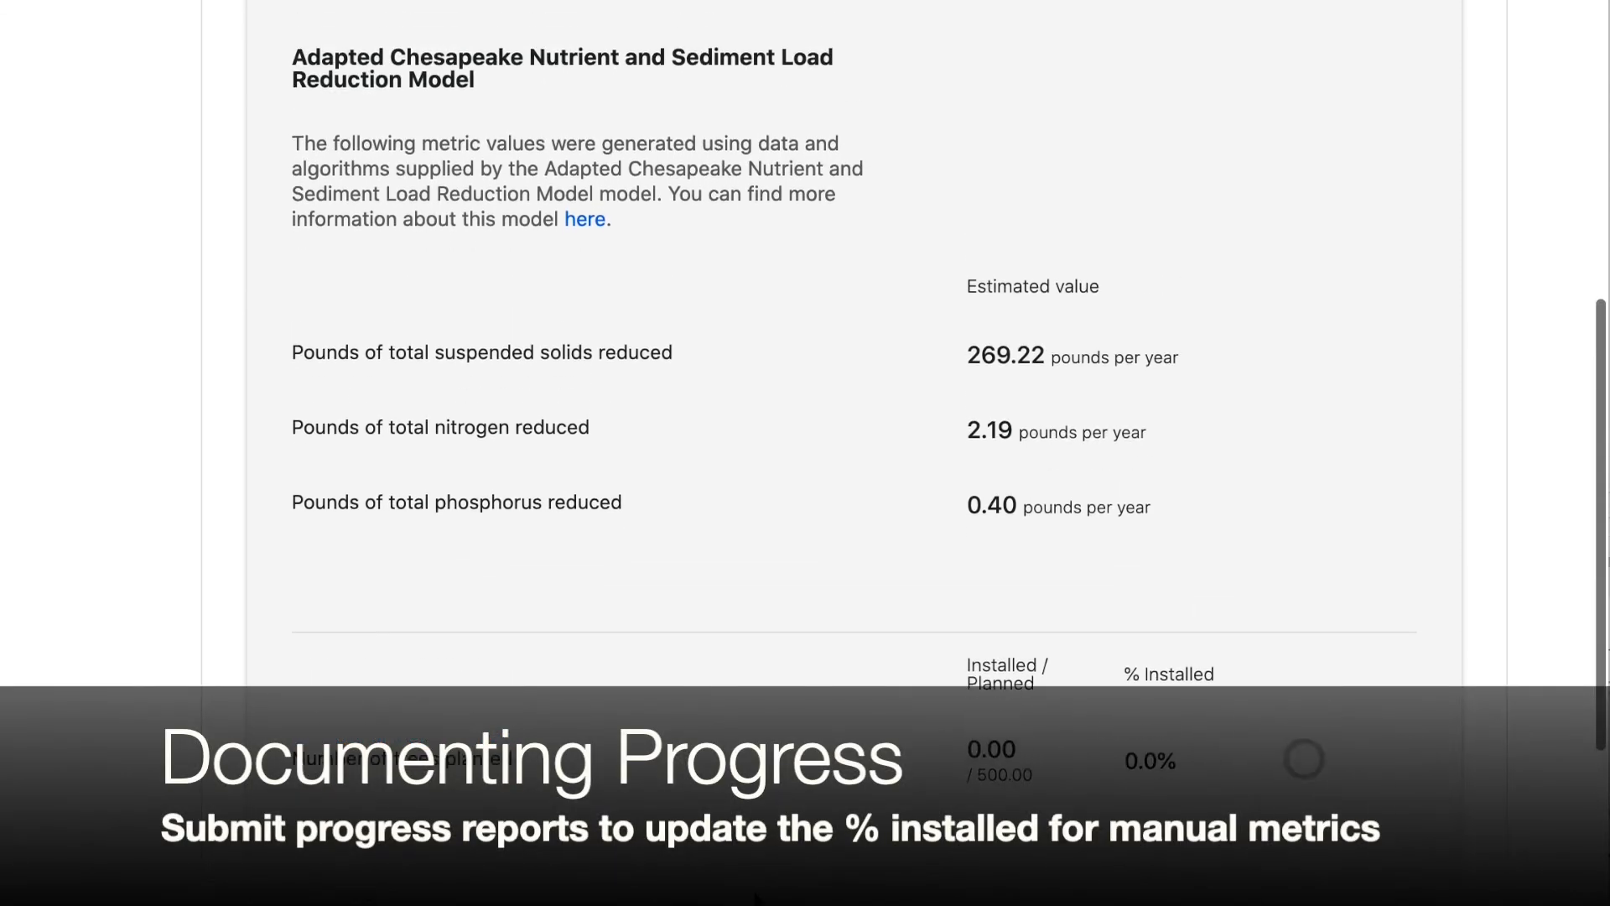
scroll(758, 898, up, 1)
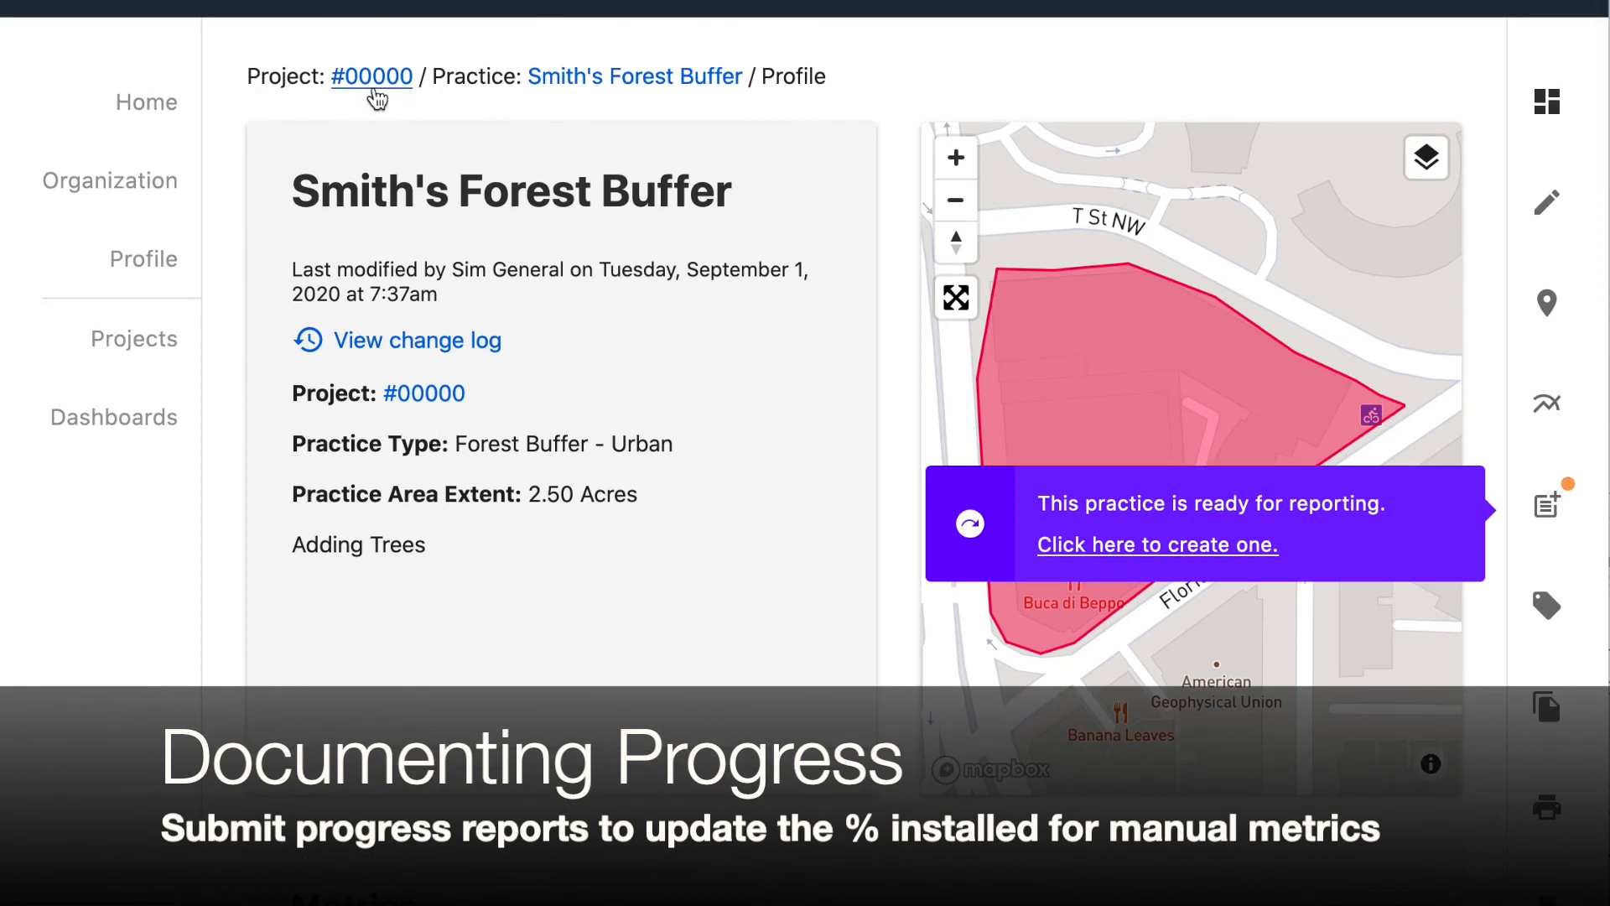
Open the project #00000 summary and review its metrics and practices list
click(390, 87)
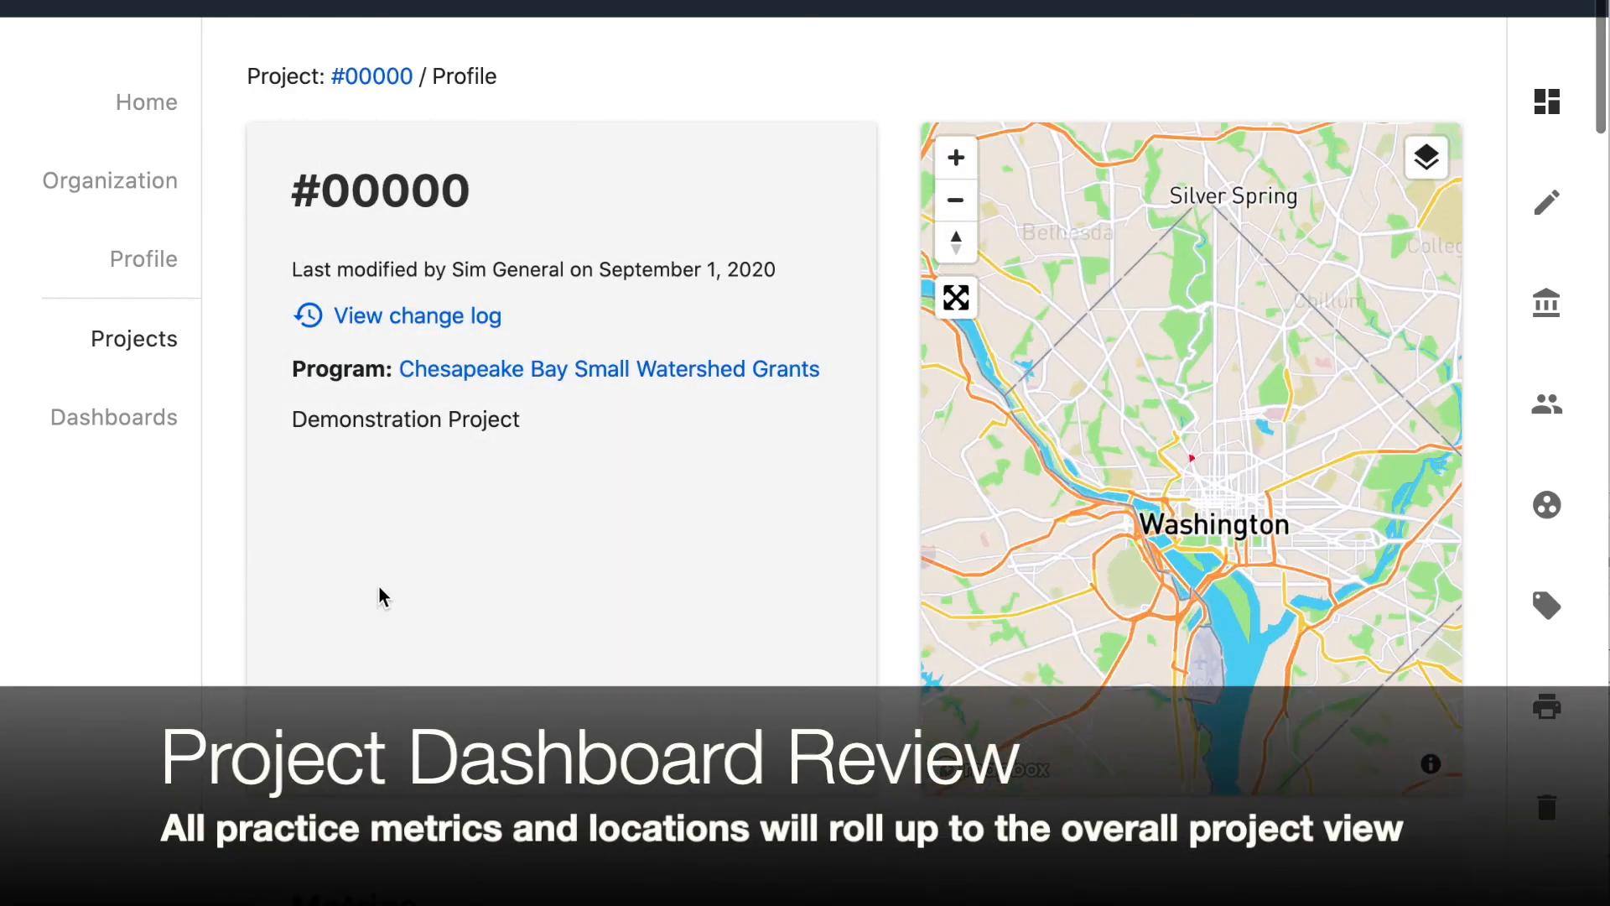
scroll(386, 562, down, 7)
scroll(390, 541, down, 3)
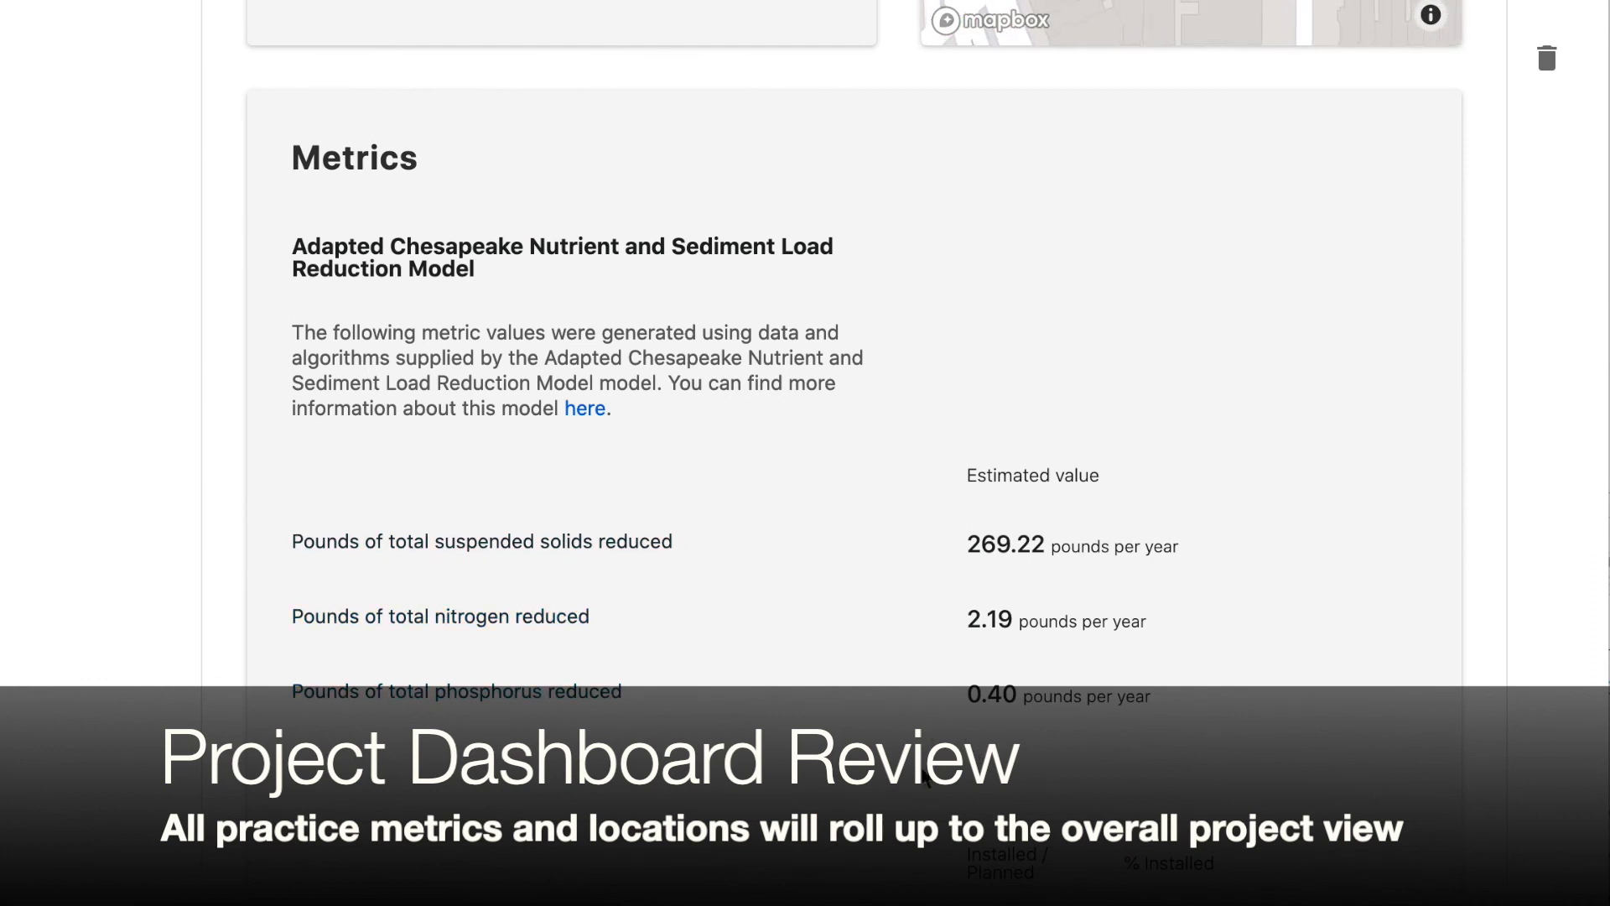
scroll(925, 778, down, 7)
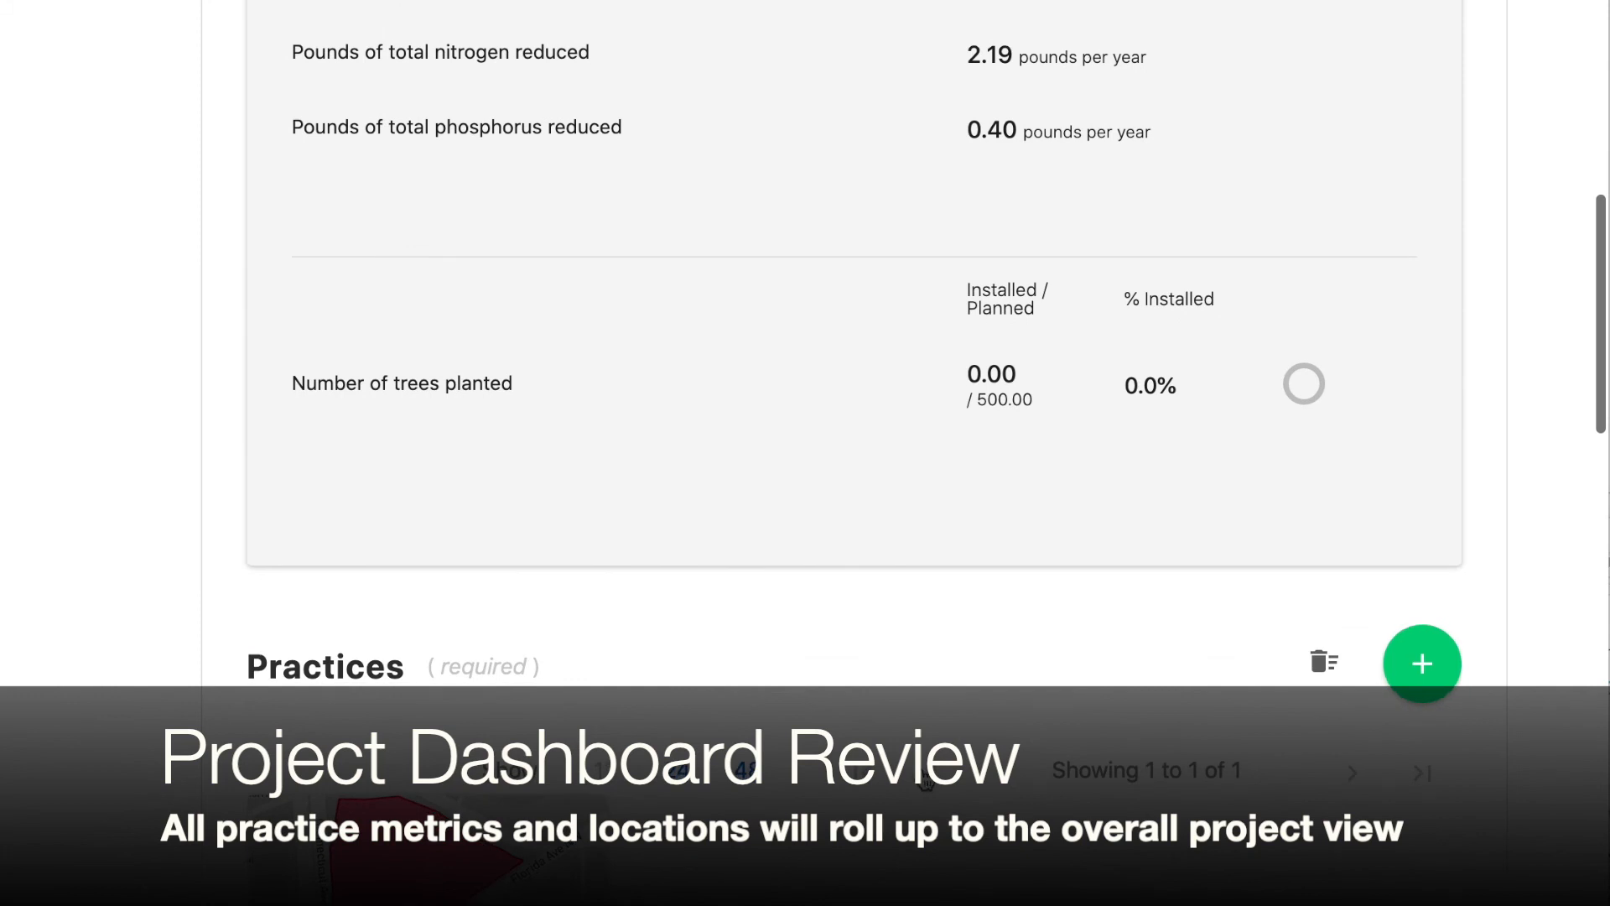
scroll(925, 778, down, 3)
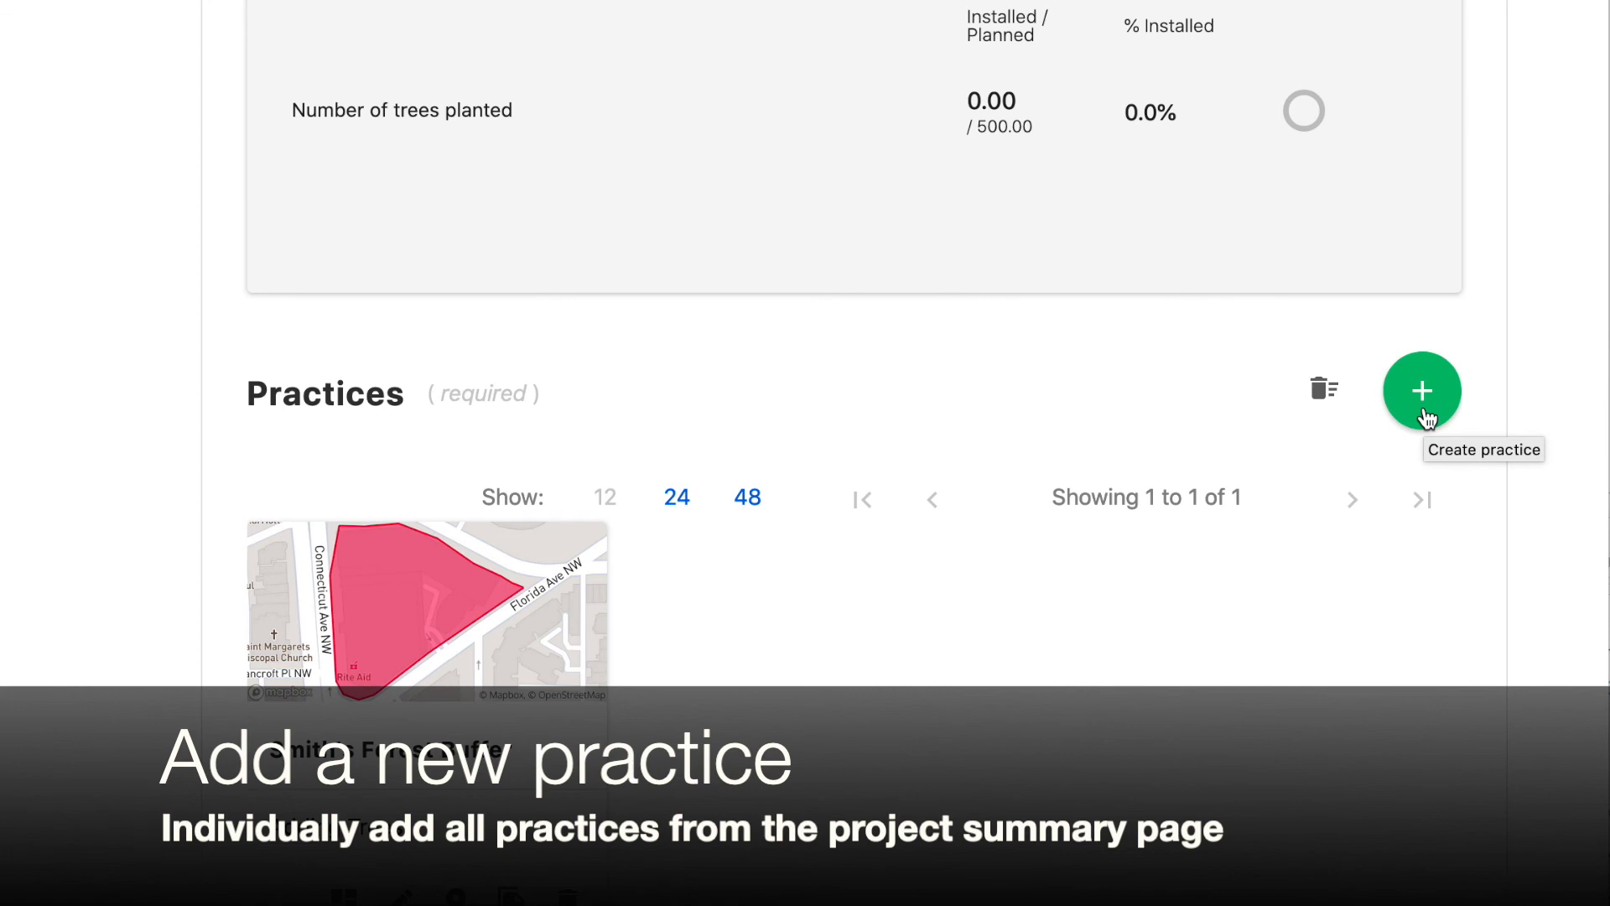
scroll(1426, 417, up, 7)
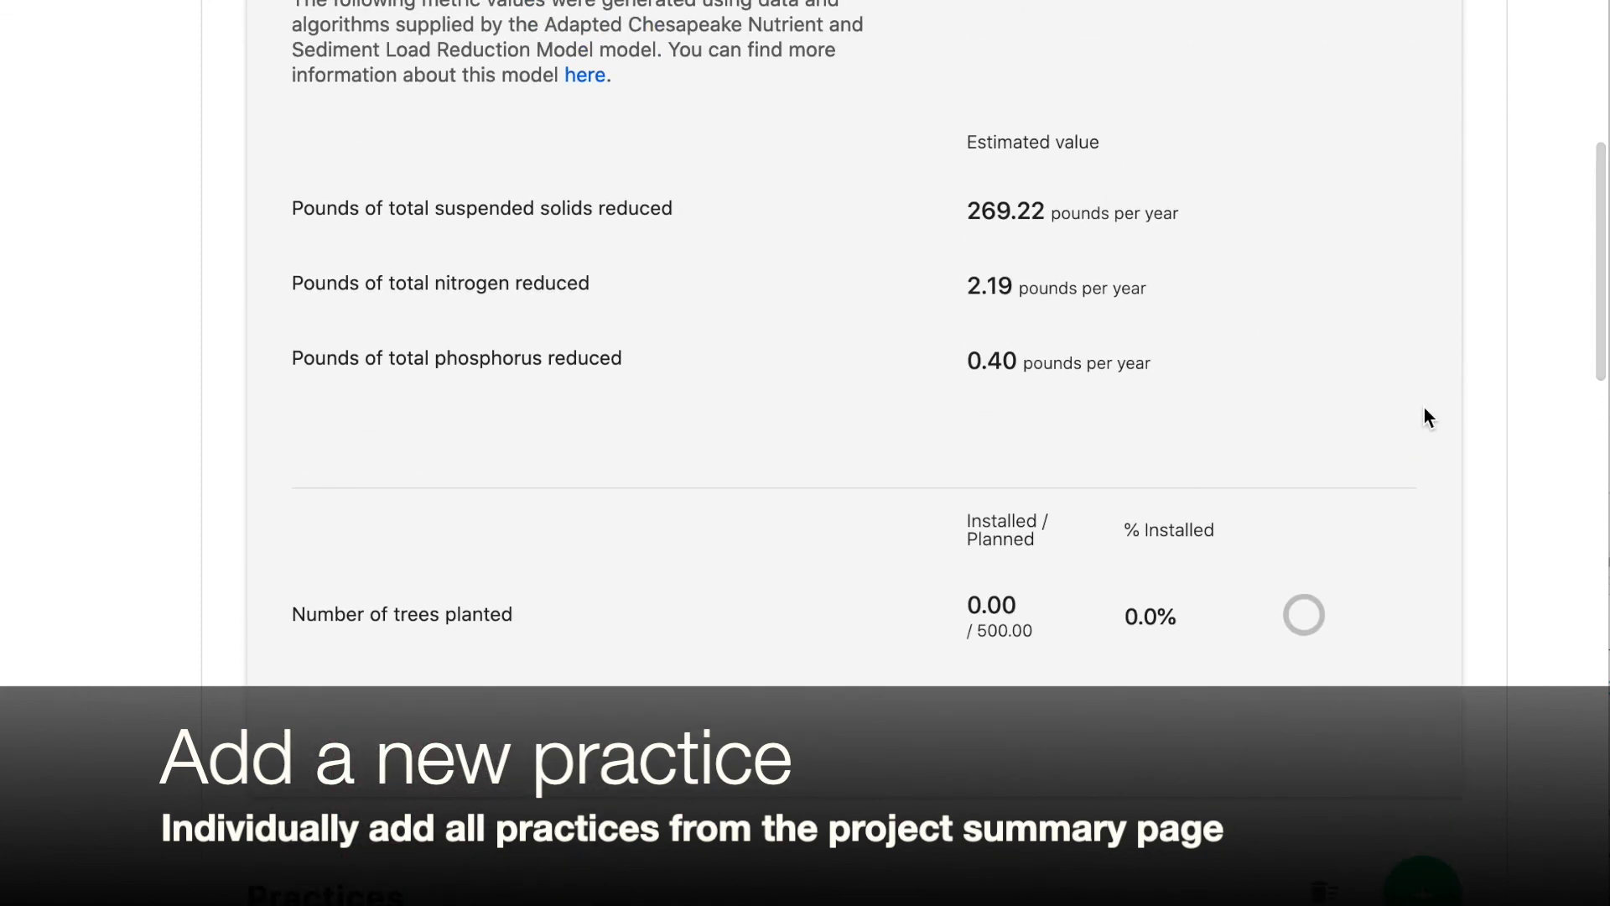
scroll(1428, 417, up, 1)
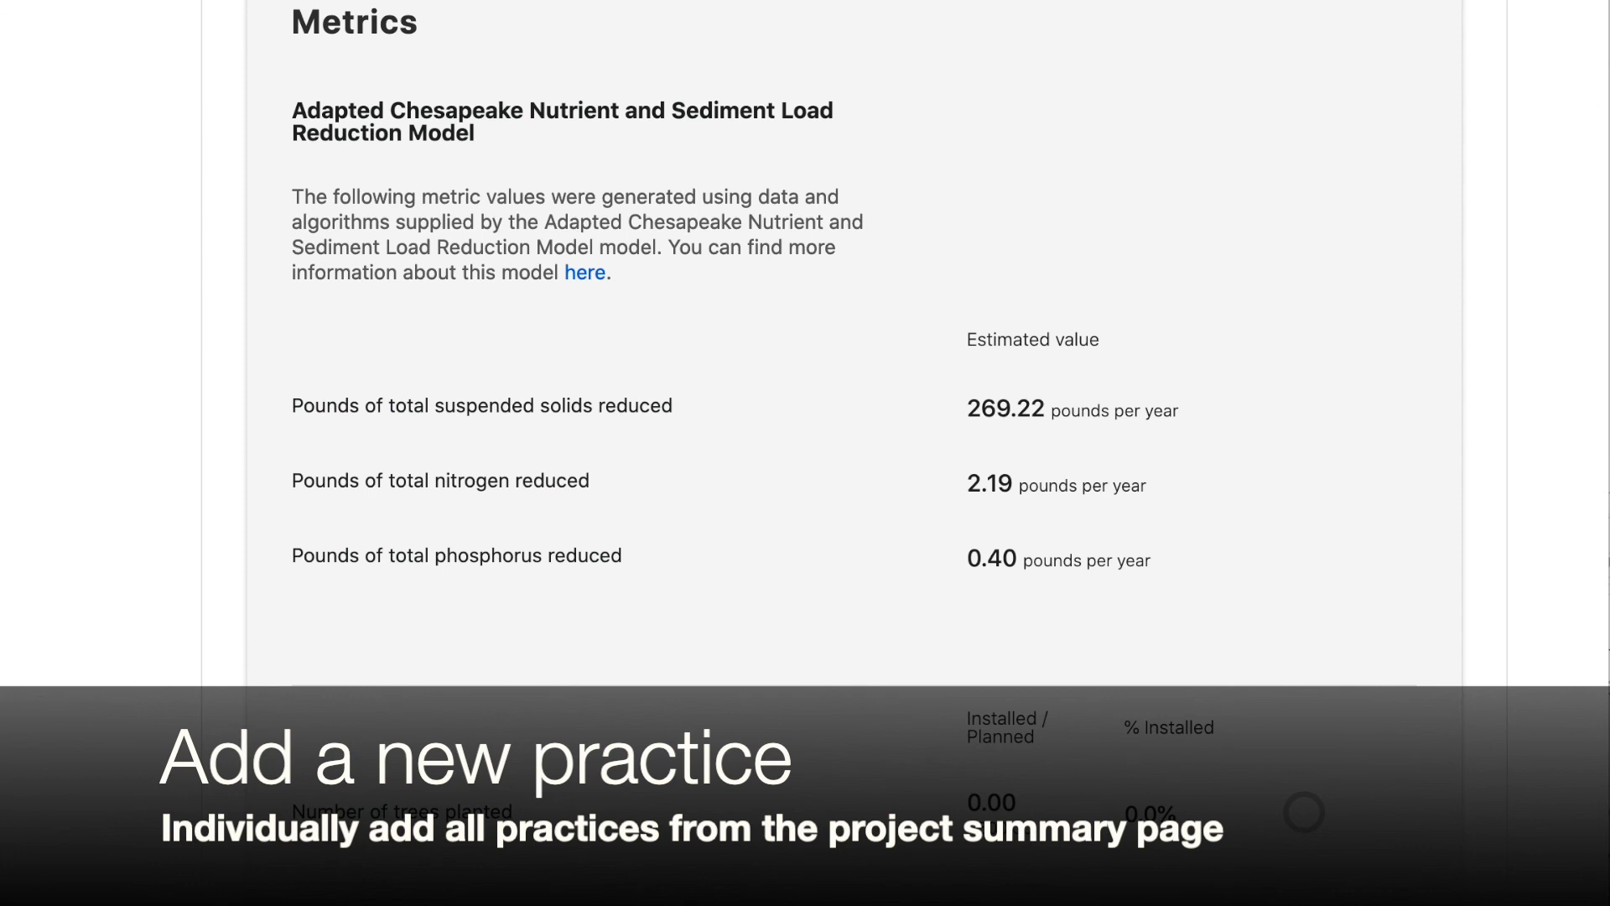
scroll(1051, 726, down, 4)
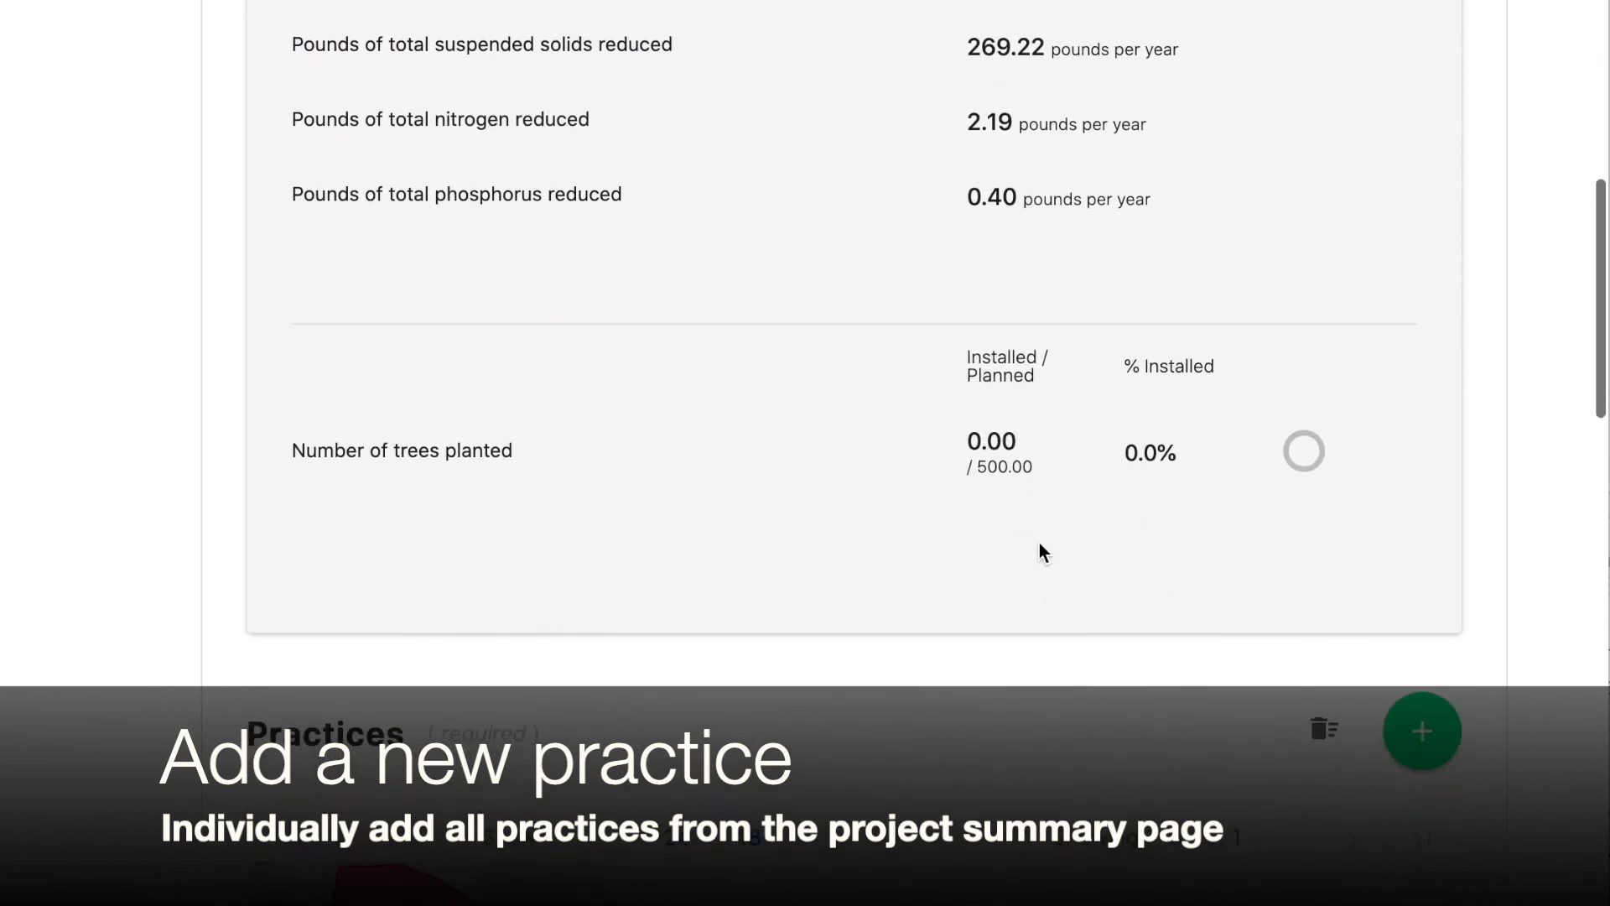